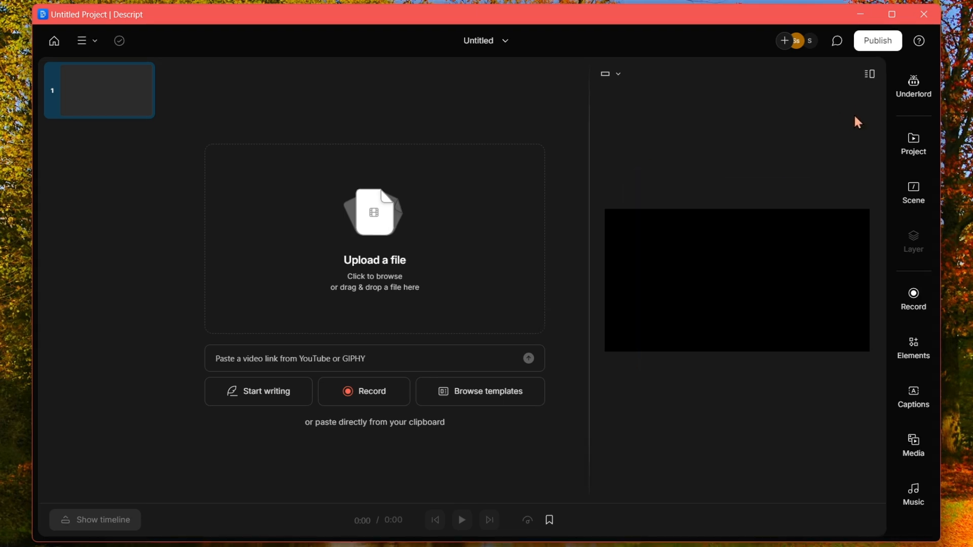
# Brainstorm with Underlord from the starting point "what can be an intro of a video about the functions of descript" and read the suggested intros
pyautogui.click(911, 90)
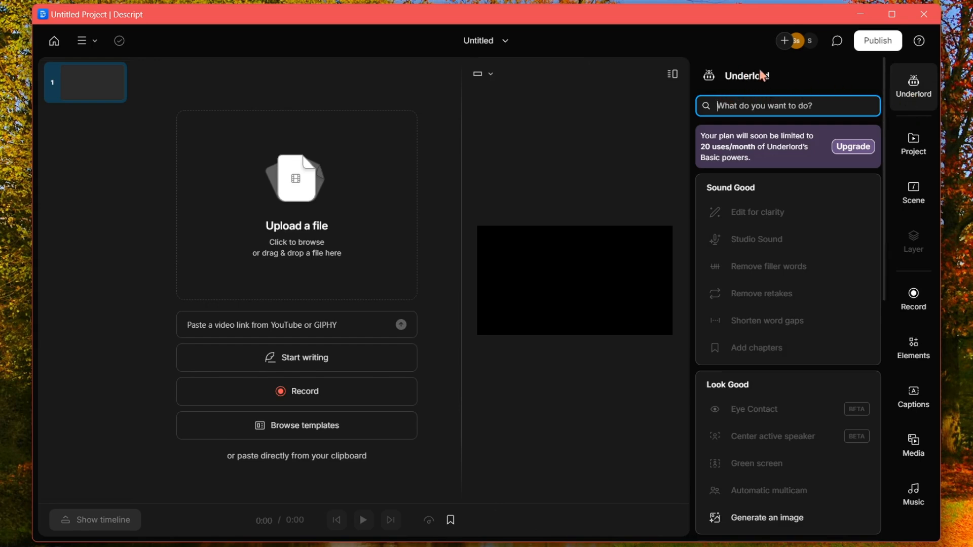
pyautogui.scroll(-12, 817, 232)
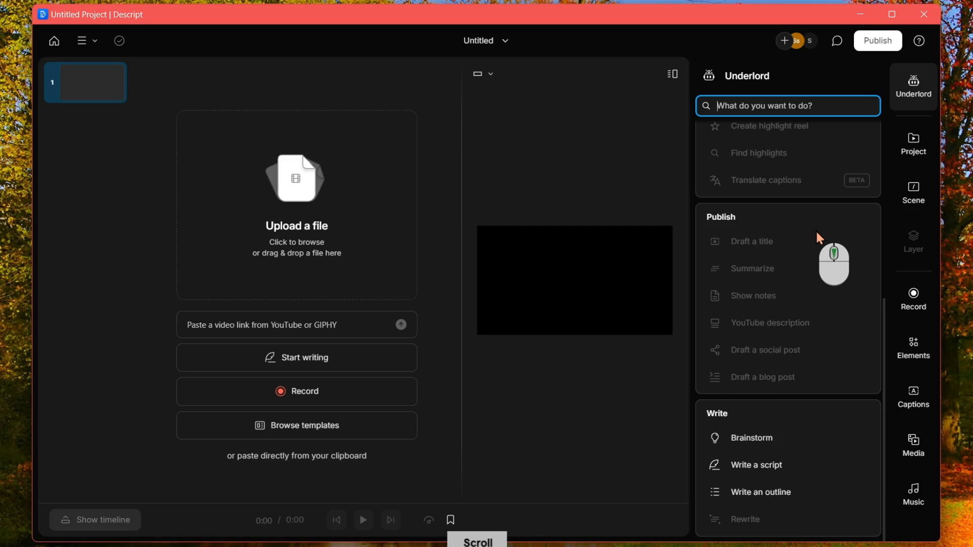
pyautogui.click(762, 439)
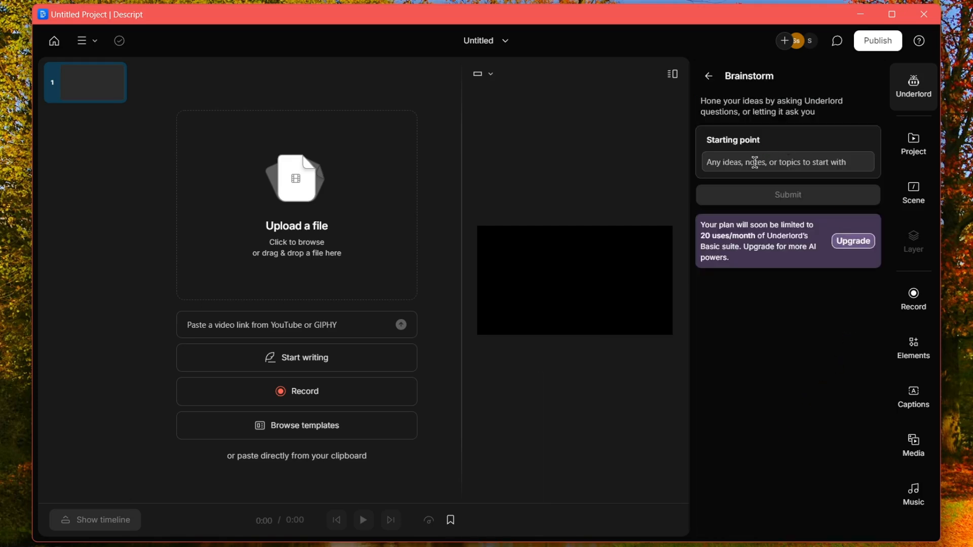
pyautogui.scroll(3, 806, 304)
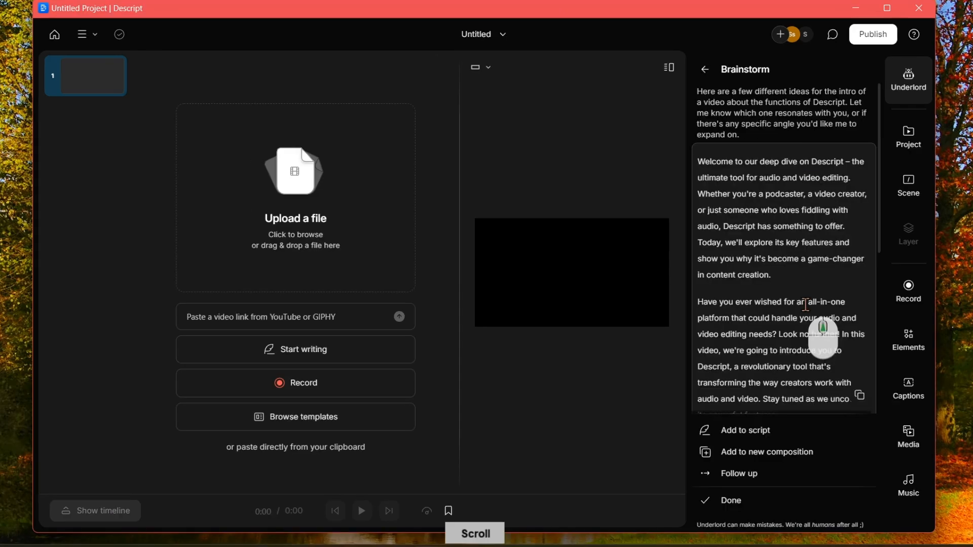
pyautogui.scroll(-8, 805, 304)
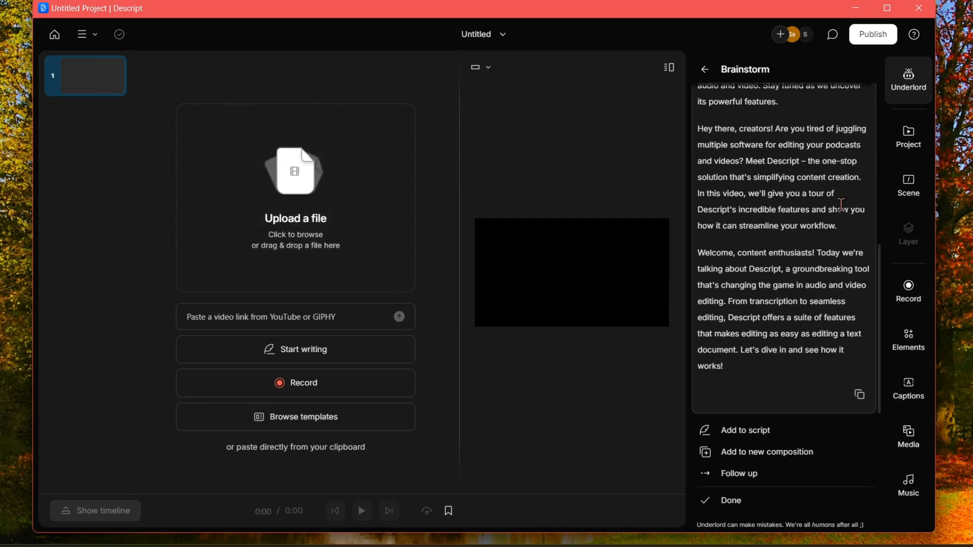
pyautogui.scroll(5, 841, 204)
pyautogui.click(707, 74)
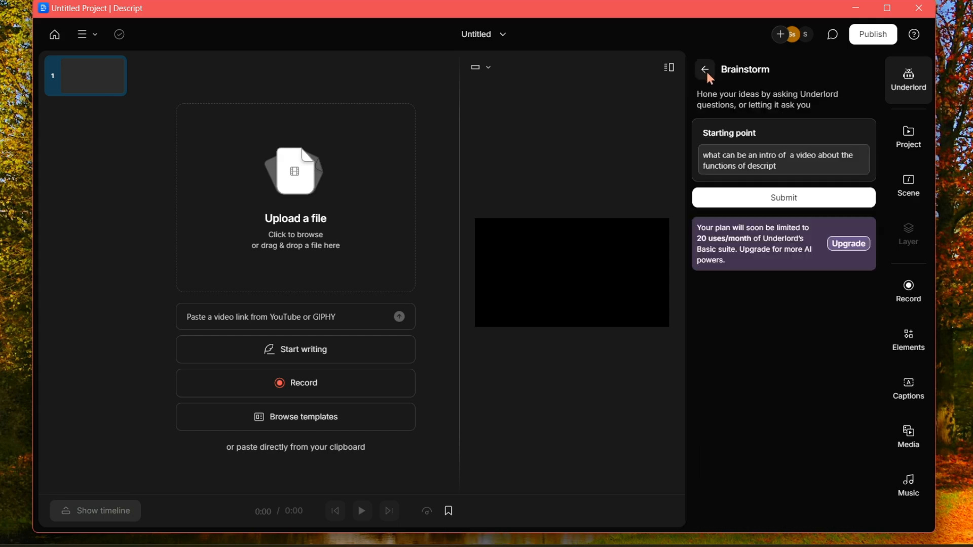
# Generate an Underlord script draft about Descript's functionality in a friendly, respectful tone for video creators, podcasters and creators
pyautogui.scroll(-10, 813, 397)
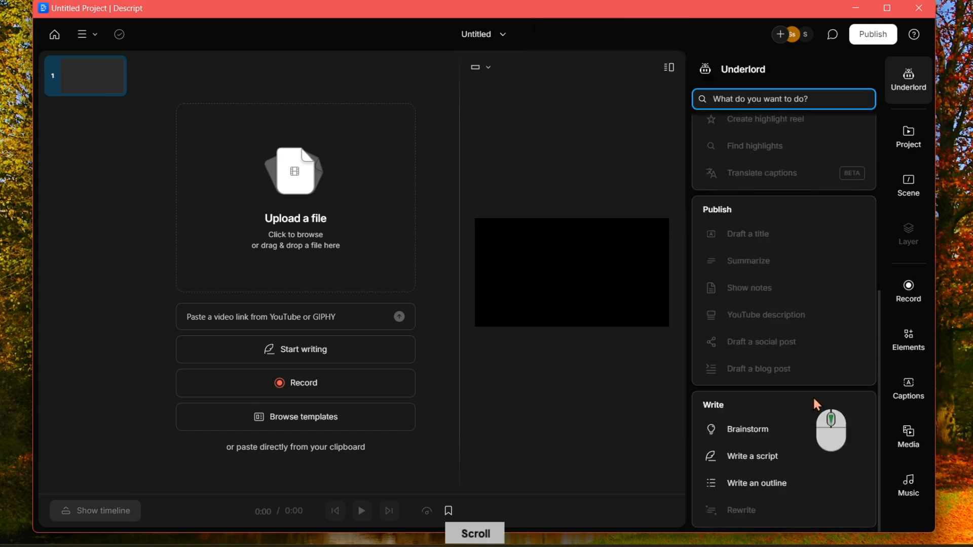
pyautogui.click(767, 461)
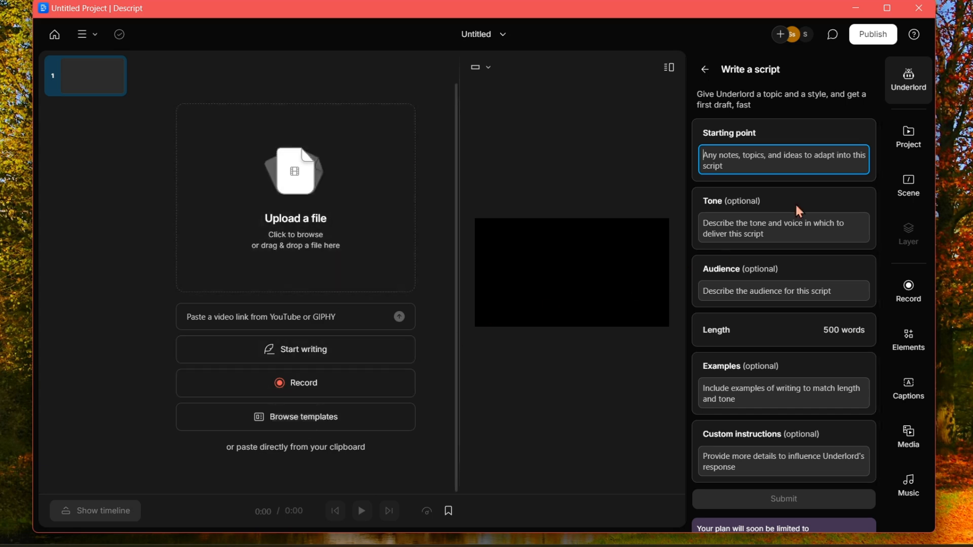
pyautogui.moveTo(879, 242); pyautogui.dragTo(874, 277)
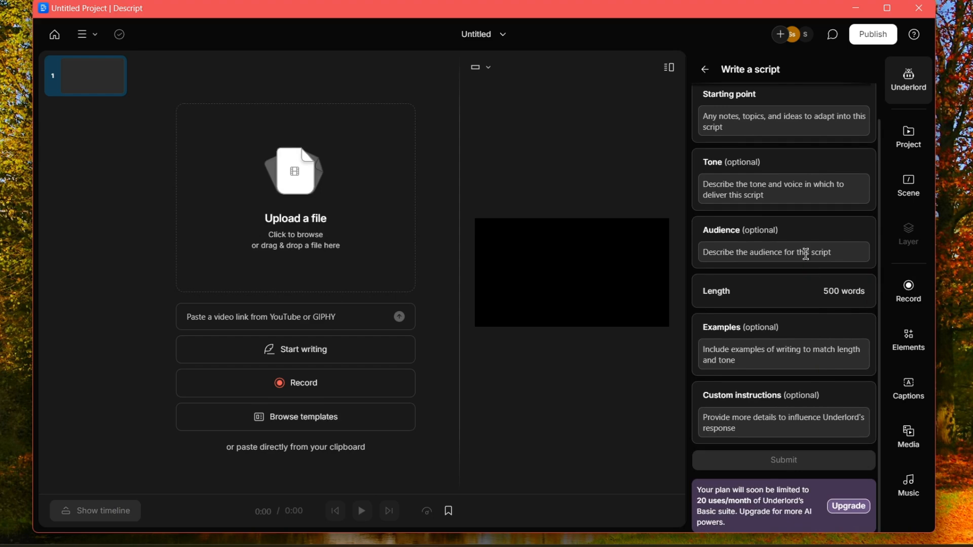
pyautogui.moveTo(879, 281); pyautogui.dragTo(873, 239)
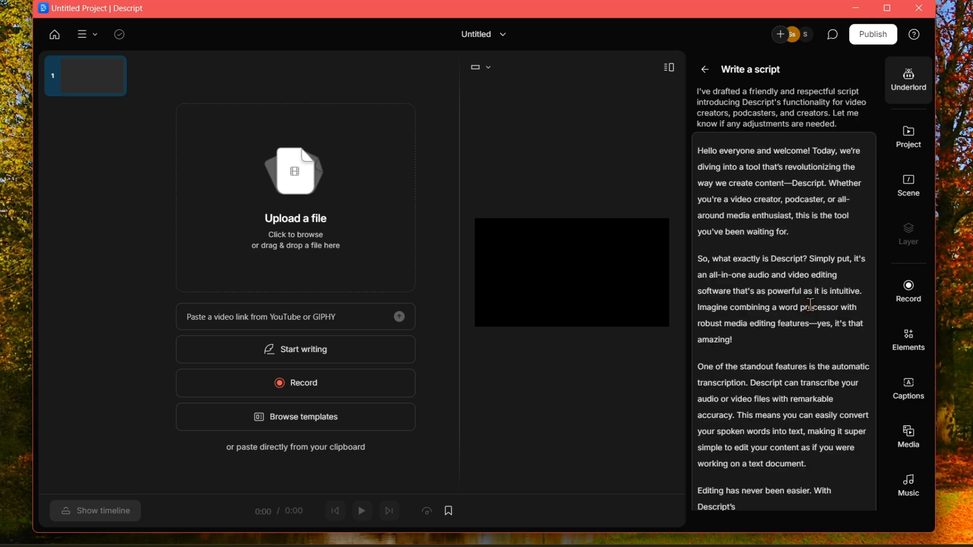
# Read through the whole drafted script and close it without inserting it into the project
pyautogui.scroll(-5, 811, 305)
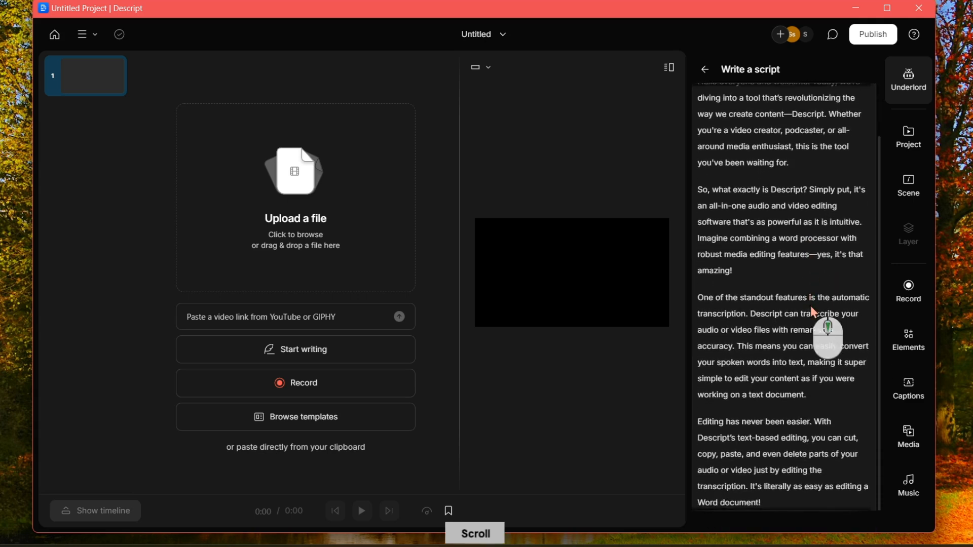
pyautogui.scroll(-10, 810, 305)
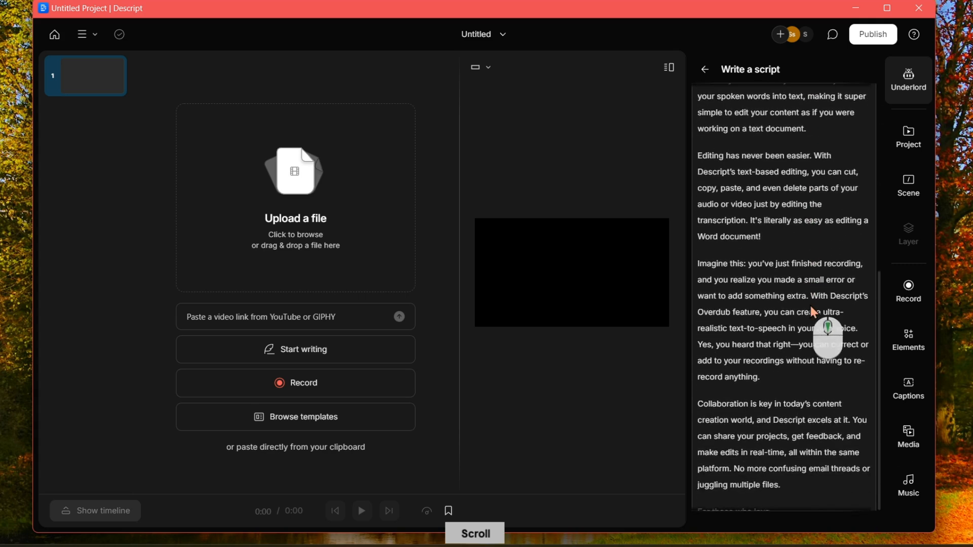
pyautogui.scroll(-15, 811, 306)
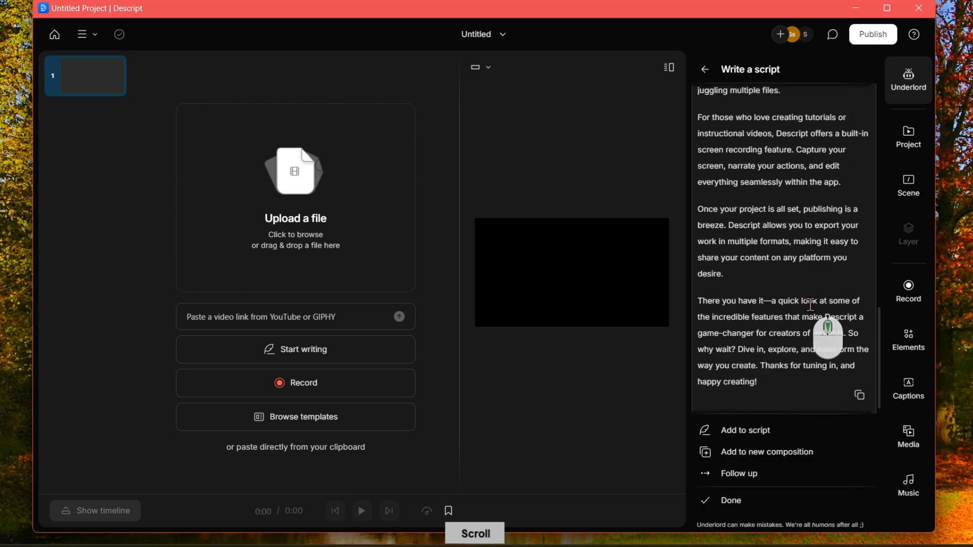
pyautogui.scroll(20, 810, 305)
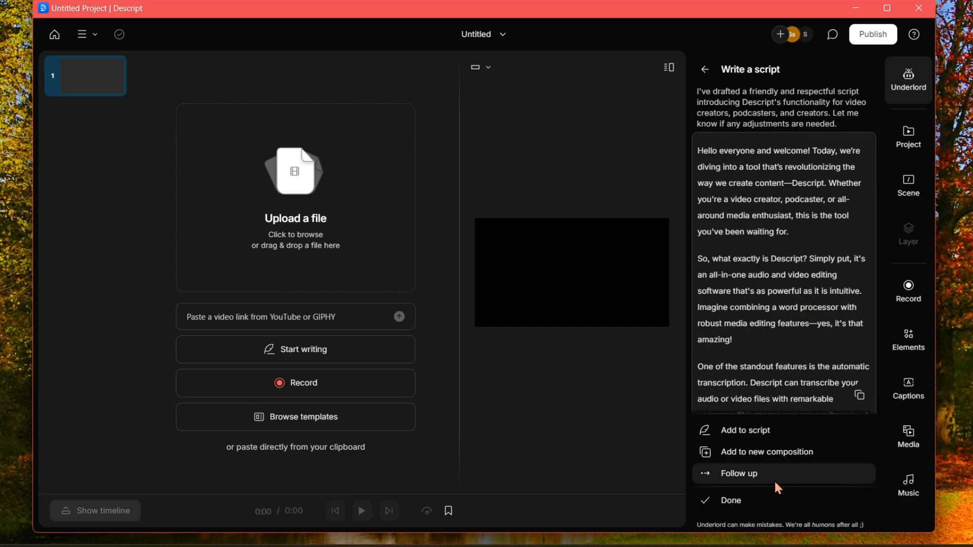
pyautogui.click(740, 504)
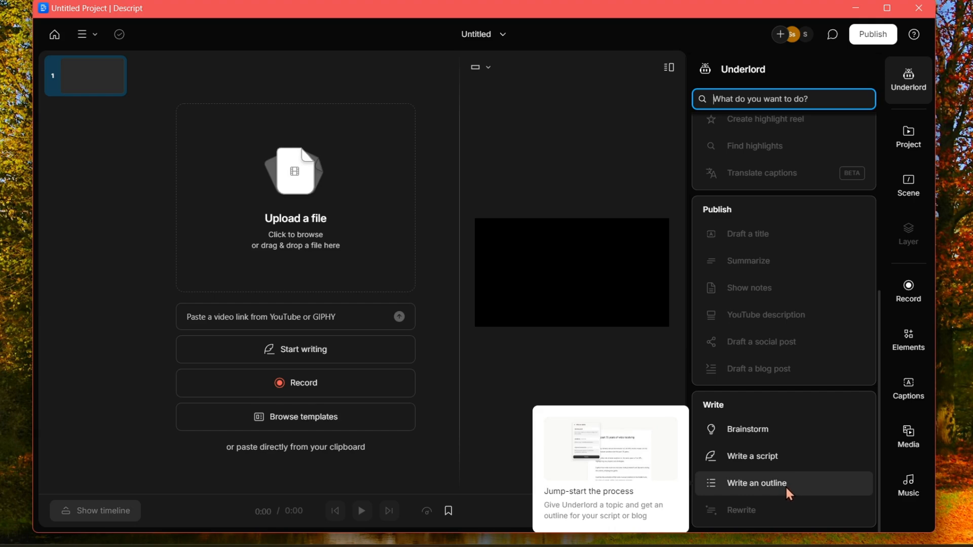
# Look over the input fields of Underlord's Write an outline tool and return to the tool list
pyautogui.click(776, 487)
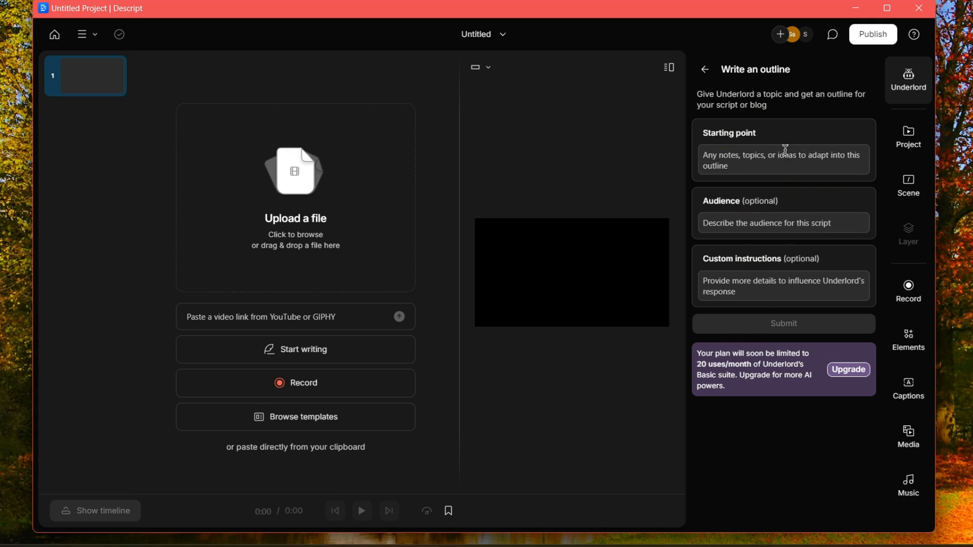
pyautogui.click(704, 69)
# Generate a friendly, respectful script on Descript's functionality for people interested in video creation and podcasting, and add it to the project script
pyautogui.scroll(-3, 818, 357)
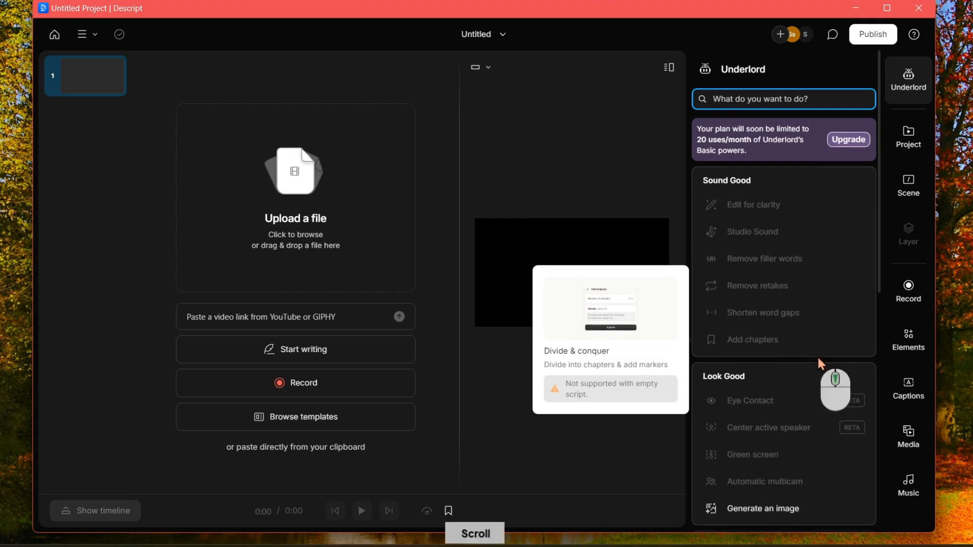
pyautogui.click(803, 460)
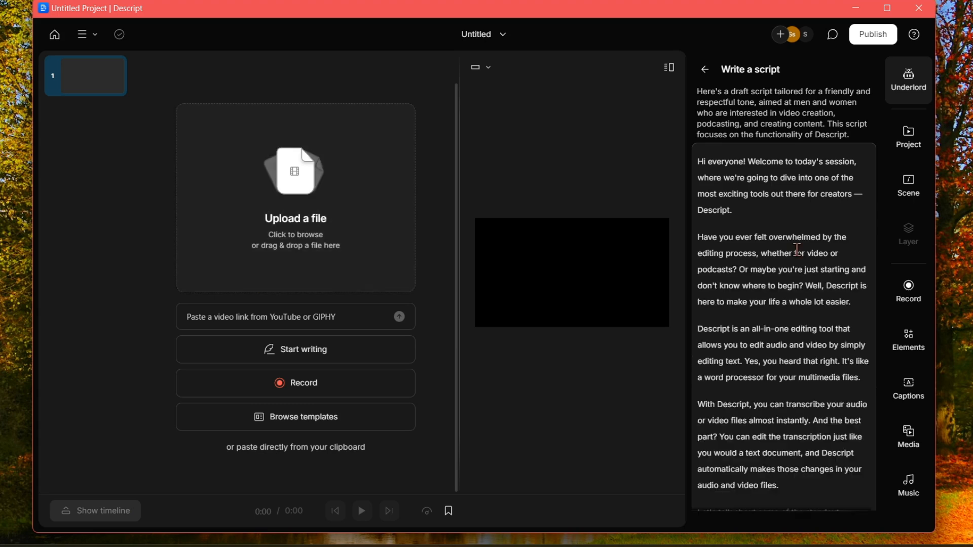
pyautogui.scroll(-2, 798, 253)
pyautogui.scroll(-10, 800, 257)
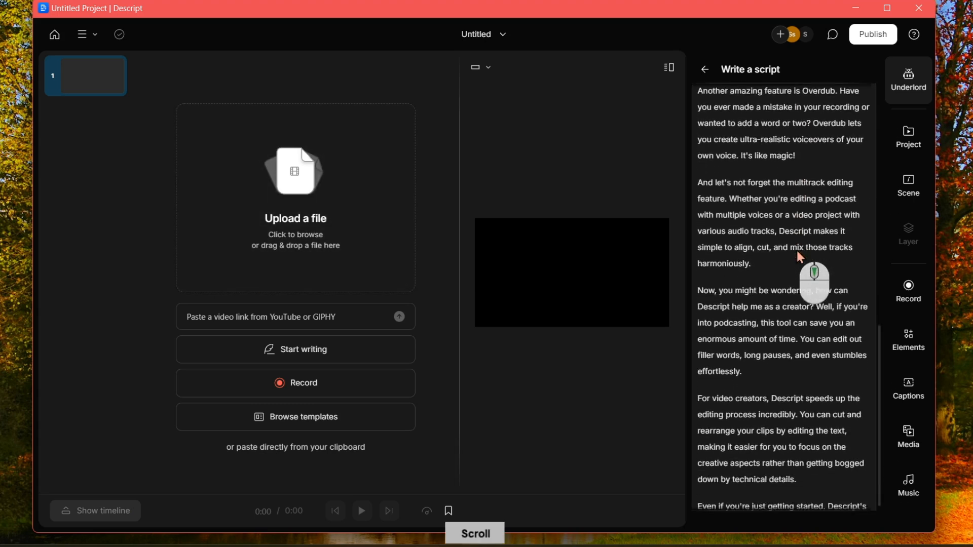
pyautogui.scroll(-5, 796, 250)
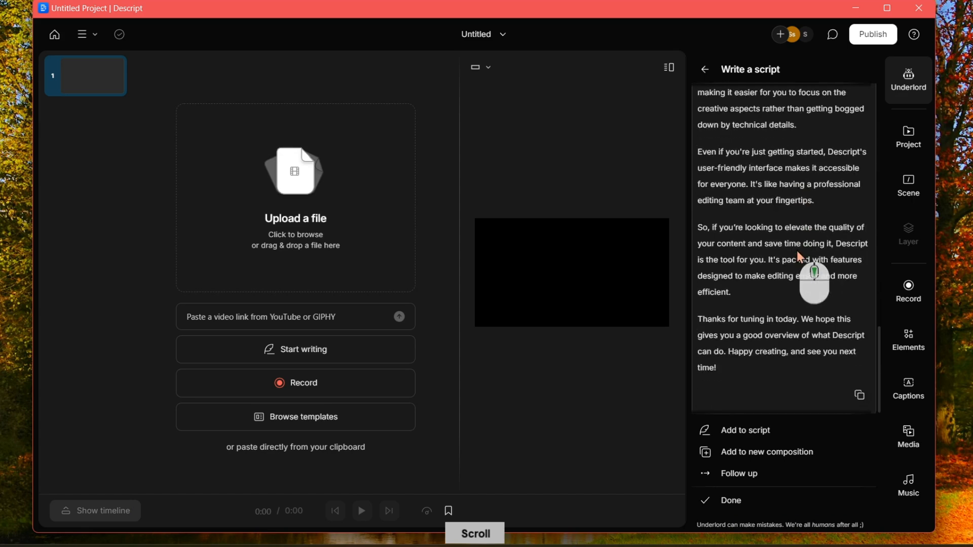
pyautogui.click(747, 429)
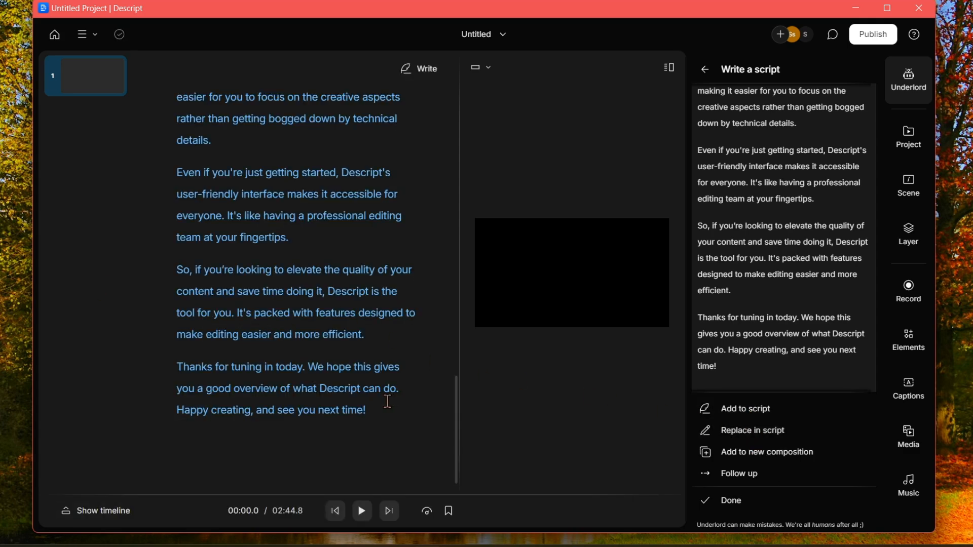
# Review the opening of the inserted script in the editor
pyautogui.scroll(15, 387, 401)
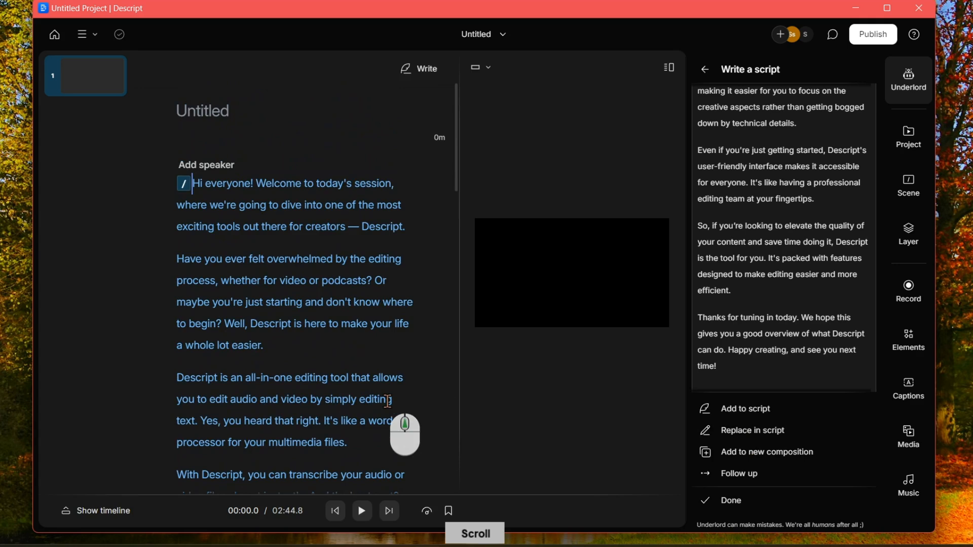
pyautogui.scroll(-4, 387, 401)
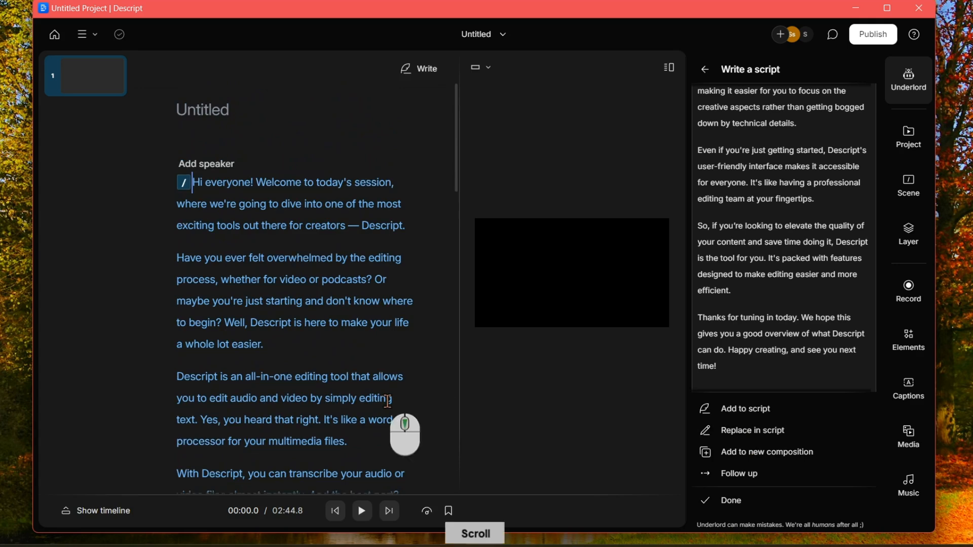
pyautogui.scroll(4, 387, 401)
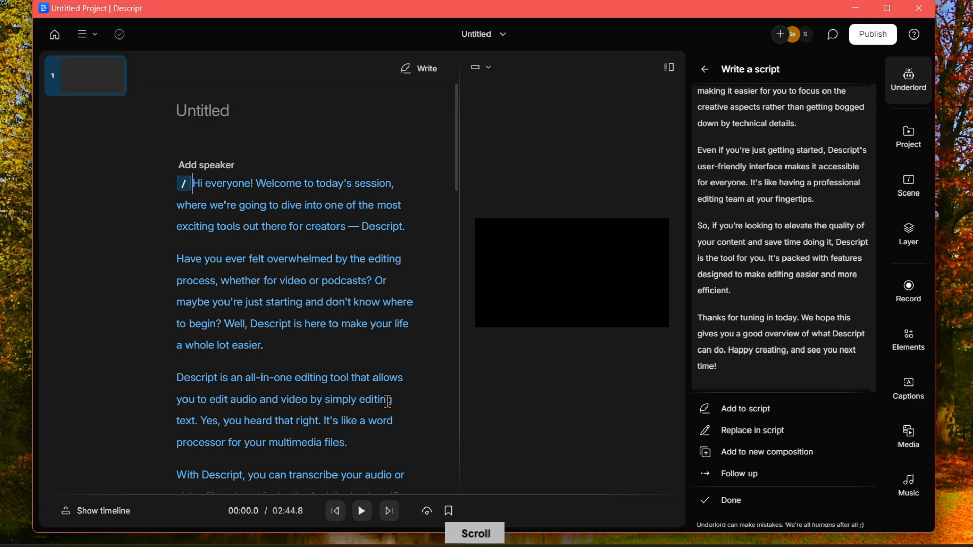
# Generate a rewrite of the script with the editing style Tighten it up, read it through and leave it unapplied
pyautogui.click(705, 69)
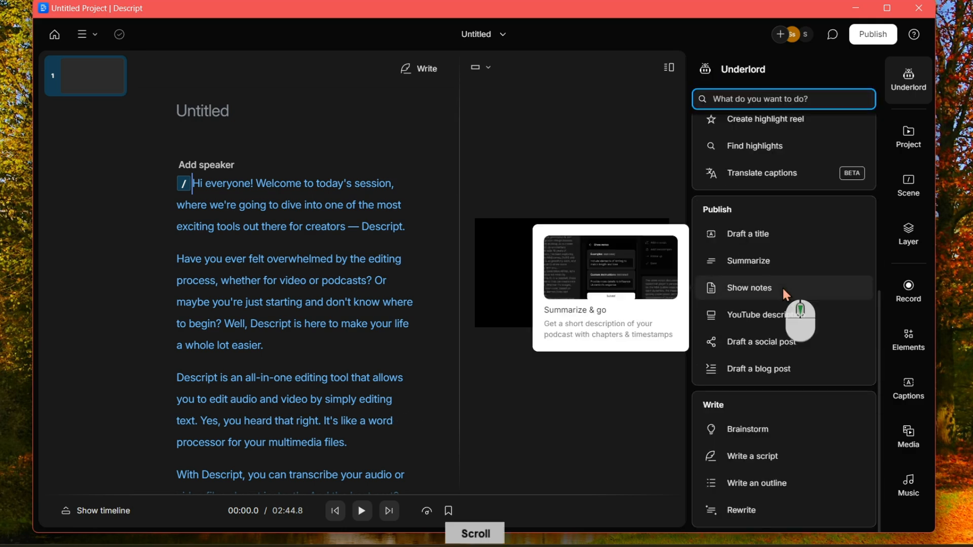
pyautogui.click(748, 511)
pyautogui.click(833, 136)
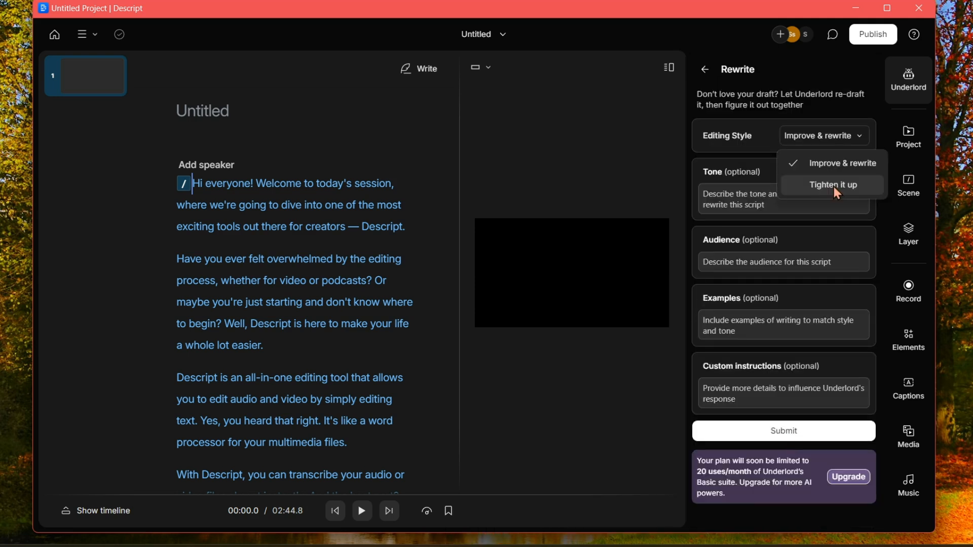
pyautogui.click(834, 186)
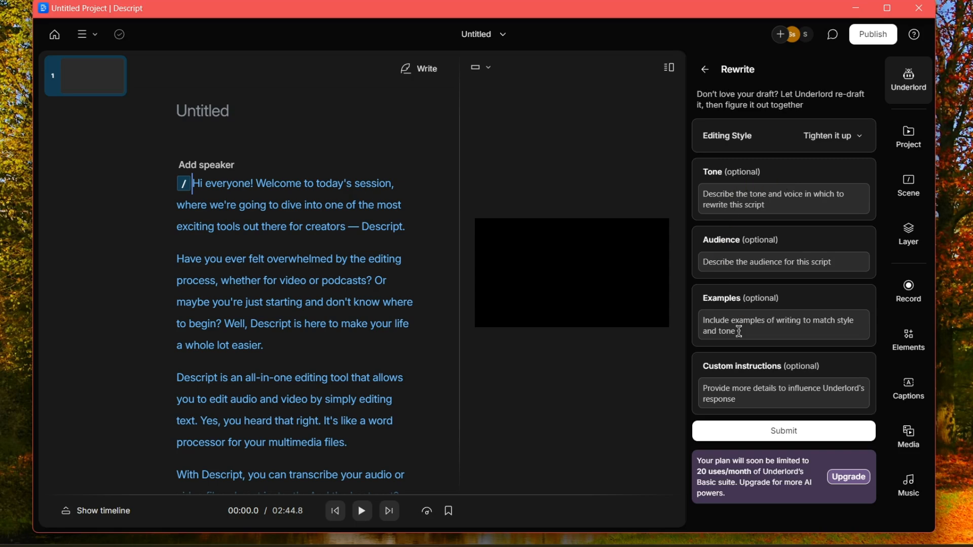
pyautogui.click(791, 435)
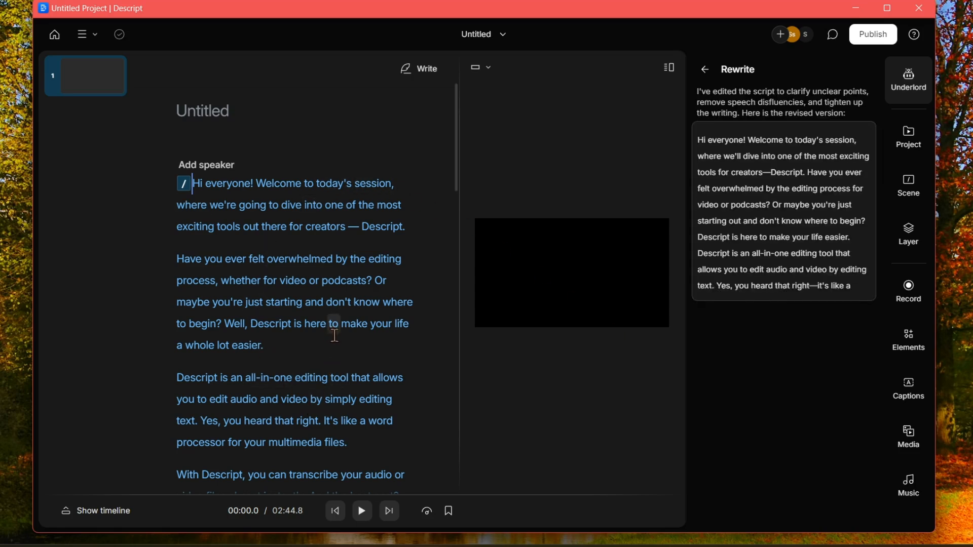
pyautogui.scroll(-10, 849, 321)
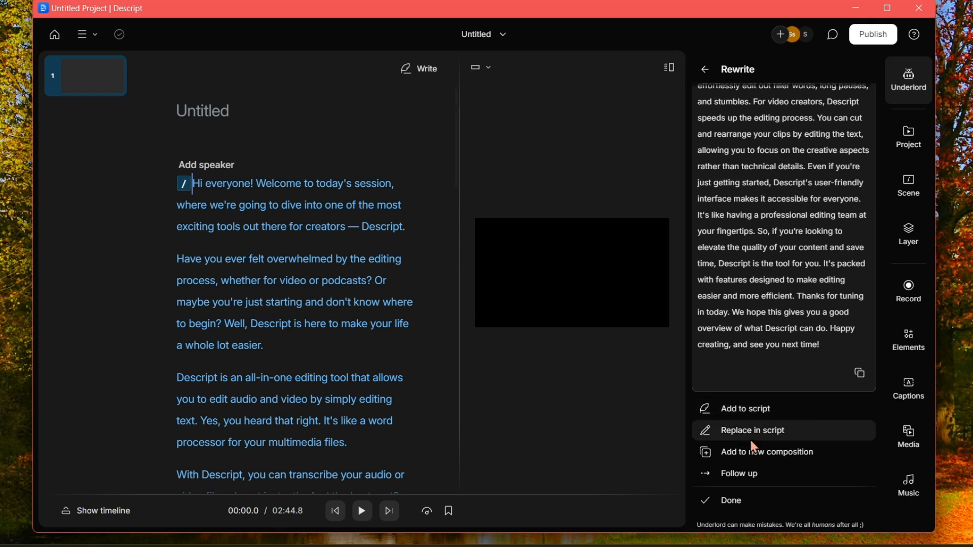
pyautogui.click(706, 71)
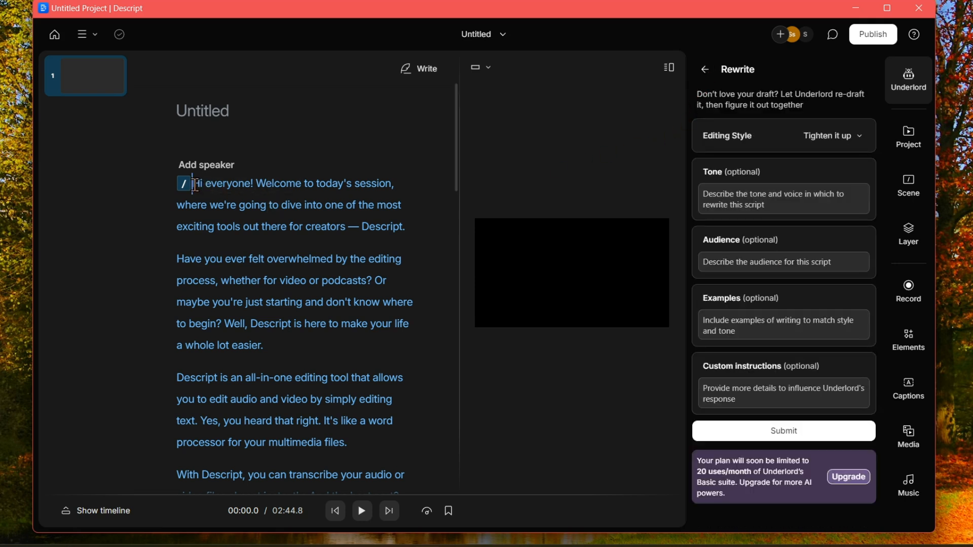
# Select the entire generated script and leave the Rewrite tool for Underlord's main tool list
pyautogui.moveTo(194, 184); pyautogui.dragTo(260, 192)
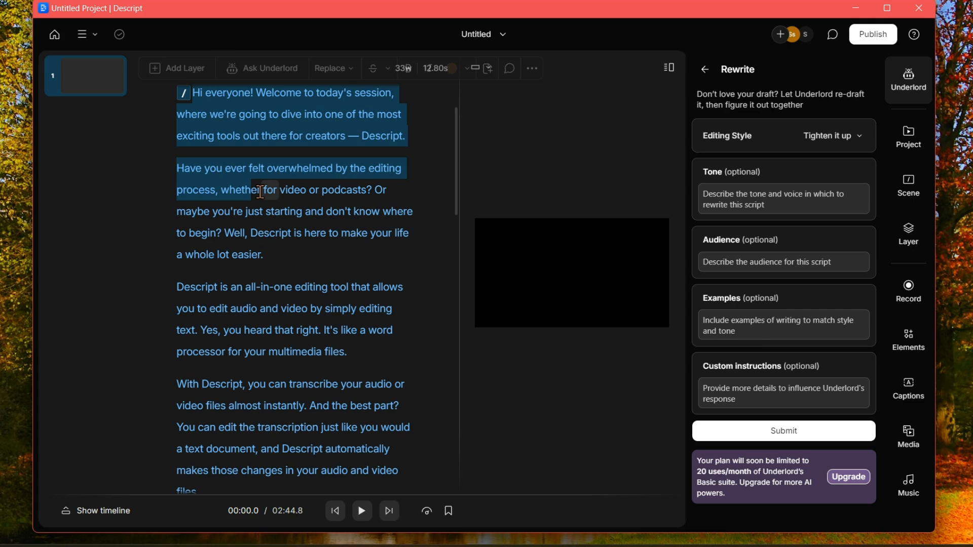
pyautogui.hotkey('ctrl', 'a')
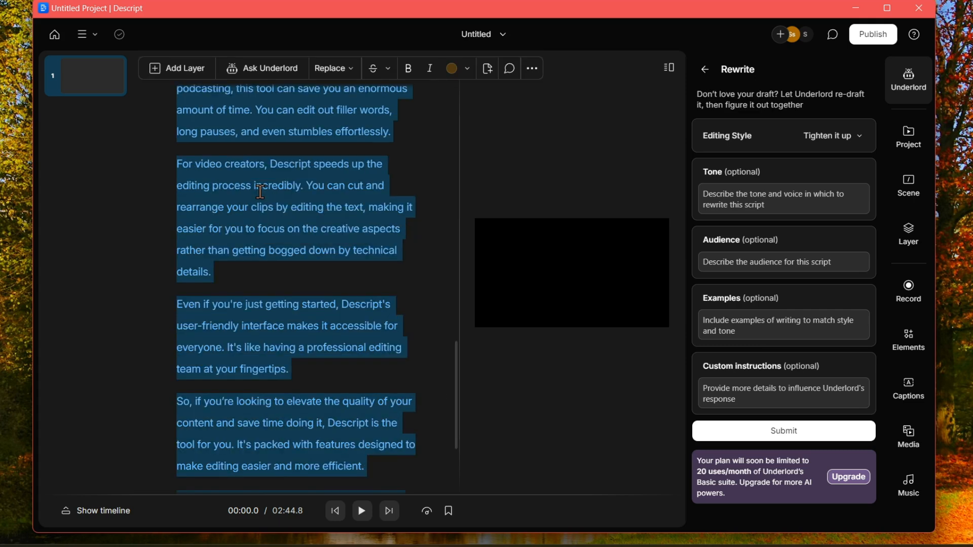
pyautogui.click(705, 69)
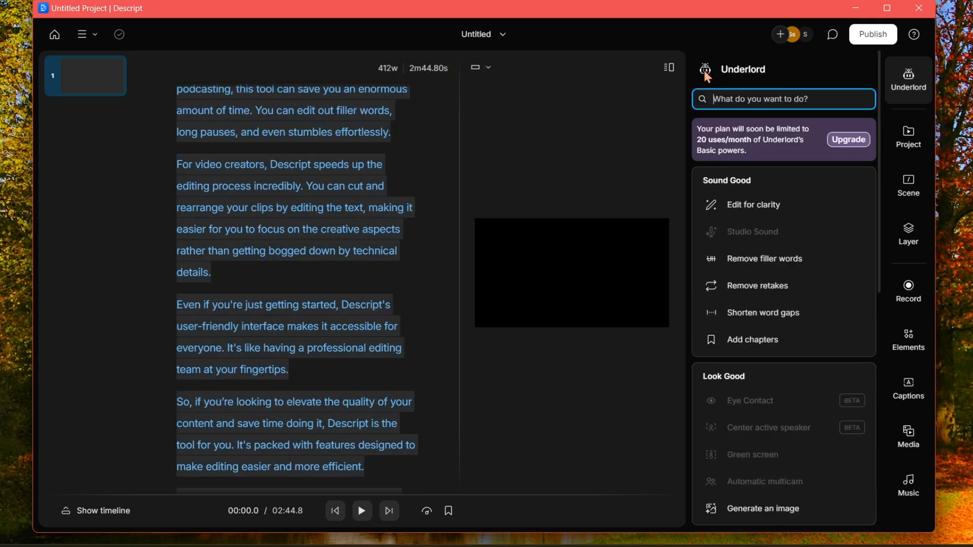
pyautogui.scroll(10, 380, 358)
# Browse the stock AI speakers offered for the selected script and close the list without choosing one
pyautogui.rightClick(342, 186)
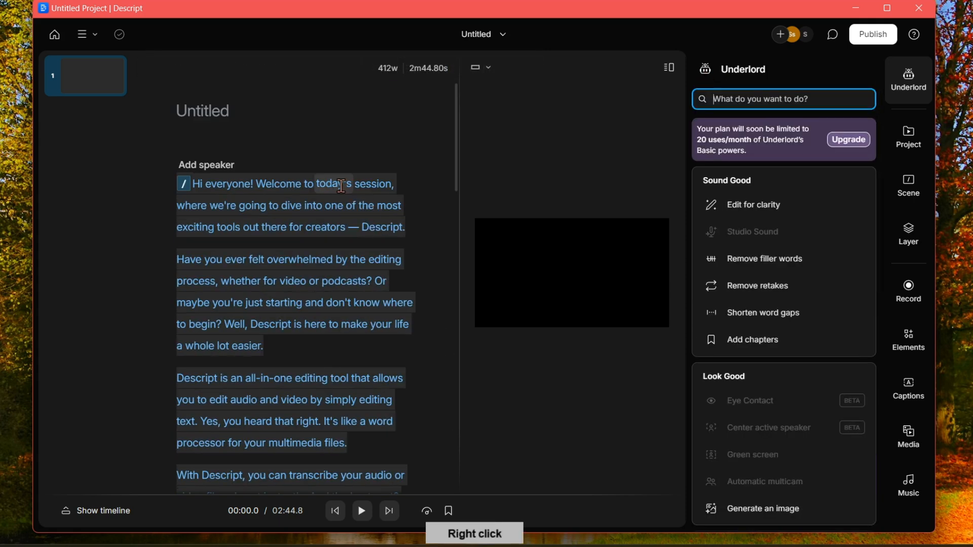
pyautogui.click(379, 198)
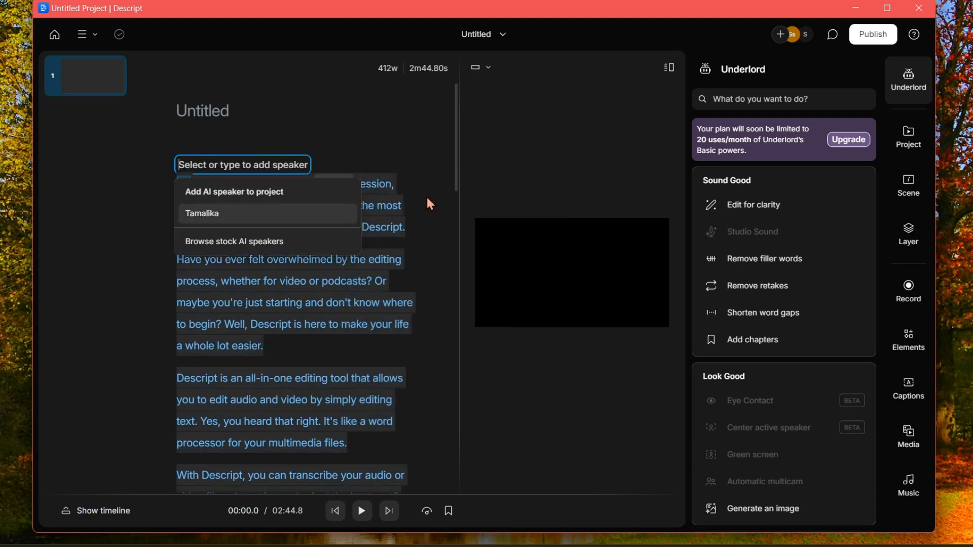
pyautogui.click(259, 245)
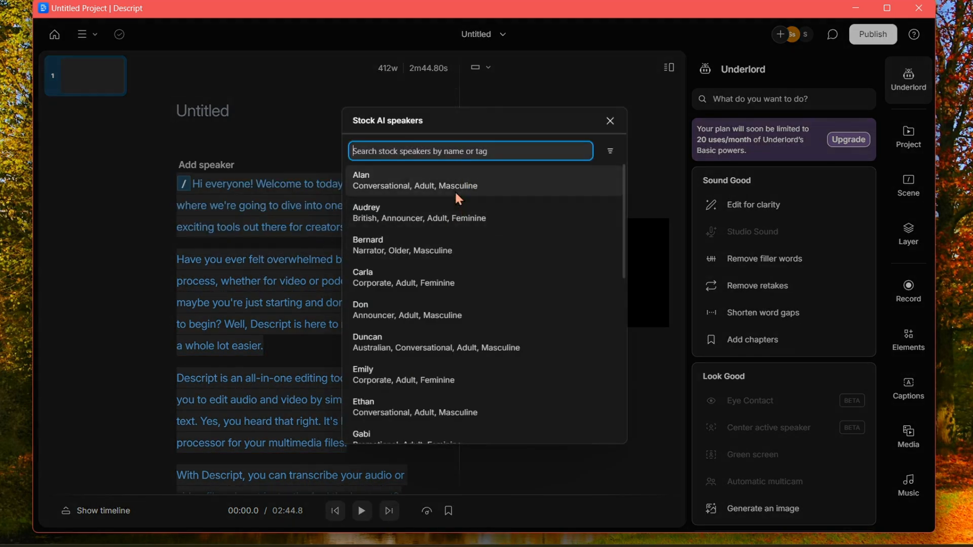
pyautogui.scroll(-1, 471, 202)
pyautogui.click(610, 120)
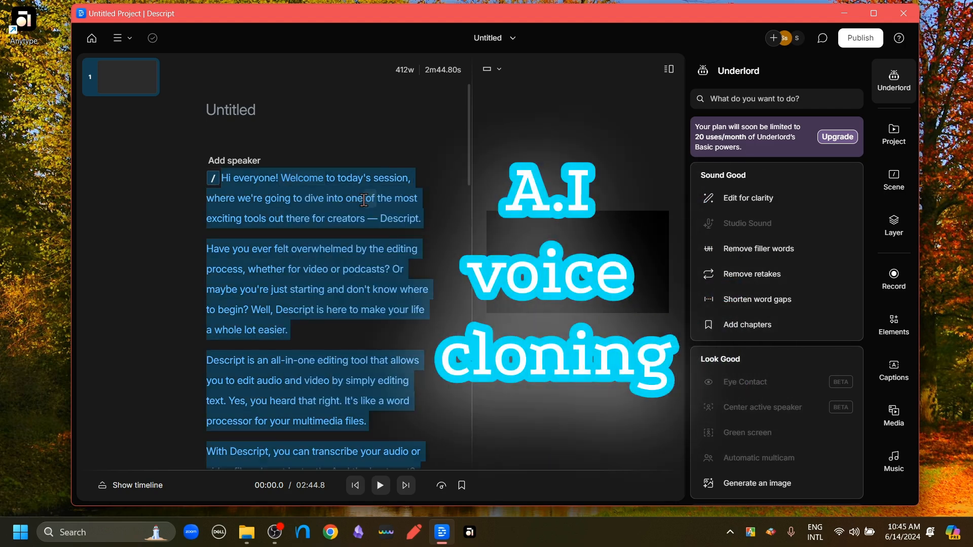
# Assign the custom cloned AI speaker to the whole selected script
pyautogui.hotkey('shift', '2')
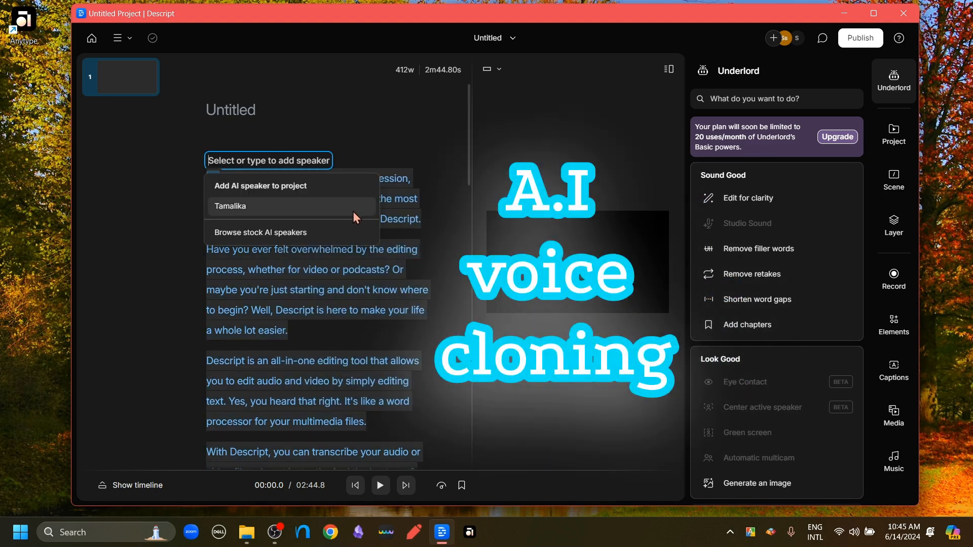
pyautogui.click(261, 208)
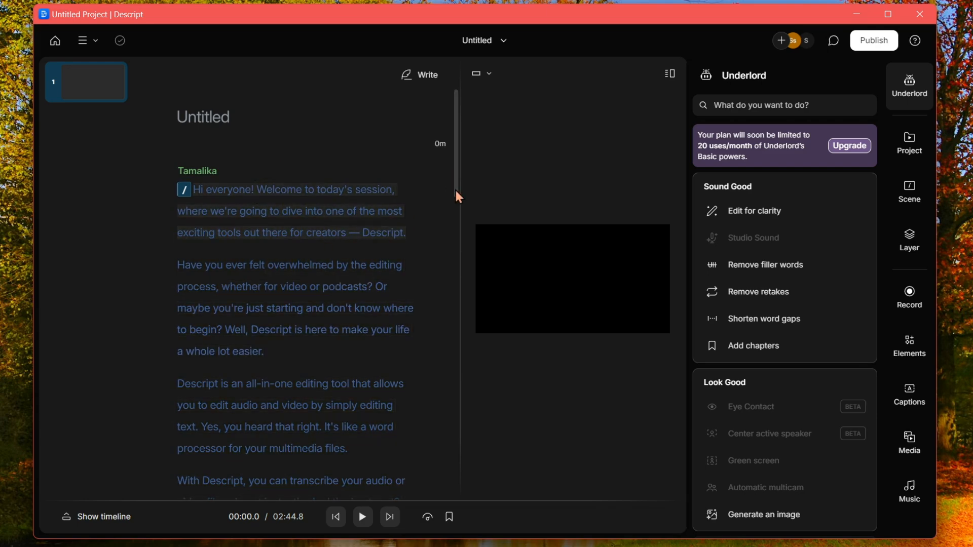
pyautogui.moveTo(454, 188); pyautogui.dragTo(458, 215)
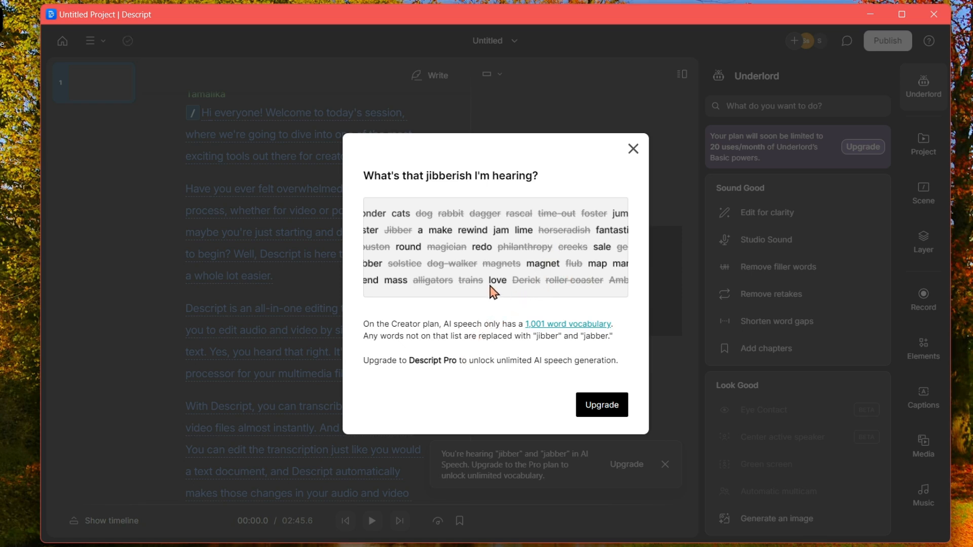
# Dismiss the AI speech upgrade notice, play the first seconds of the generated voiceover and pause it
pyautogui.click(633, 148)
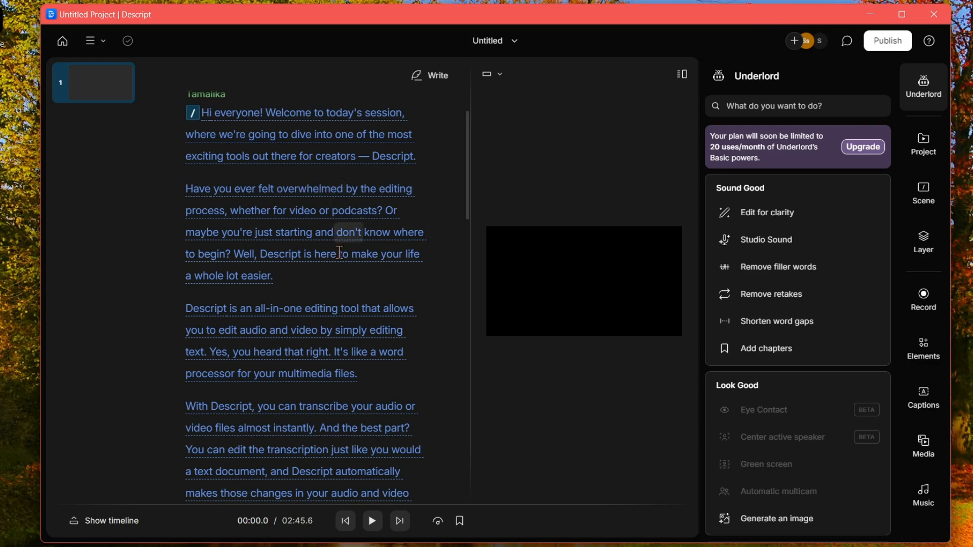
pyautogui.click(372, 522)
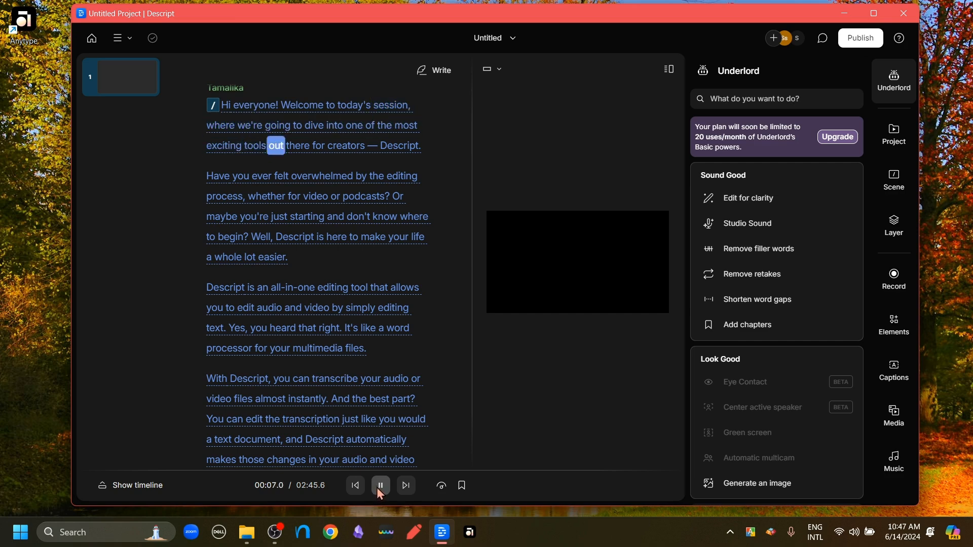
pyautogui.click(378, 488)
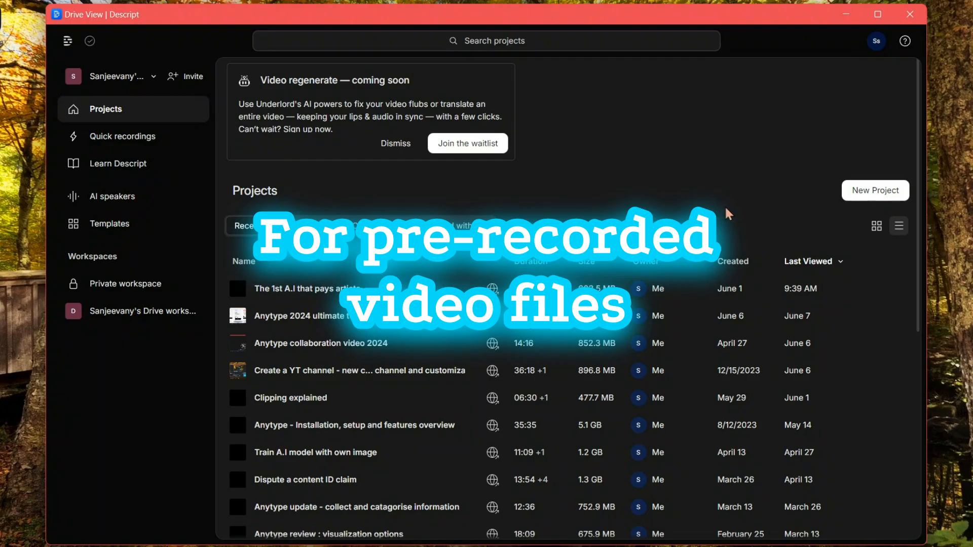
# Create a new video project and import the recording "Descript - after underlord intro 1" from the Media_Content_Video_Screenrecord_OBS folder
pyautogui.click(867, 191)
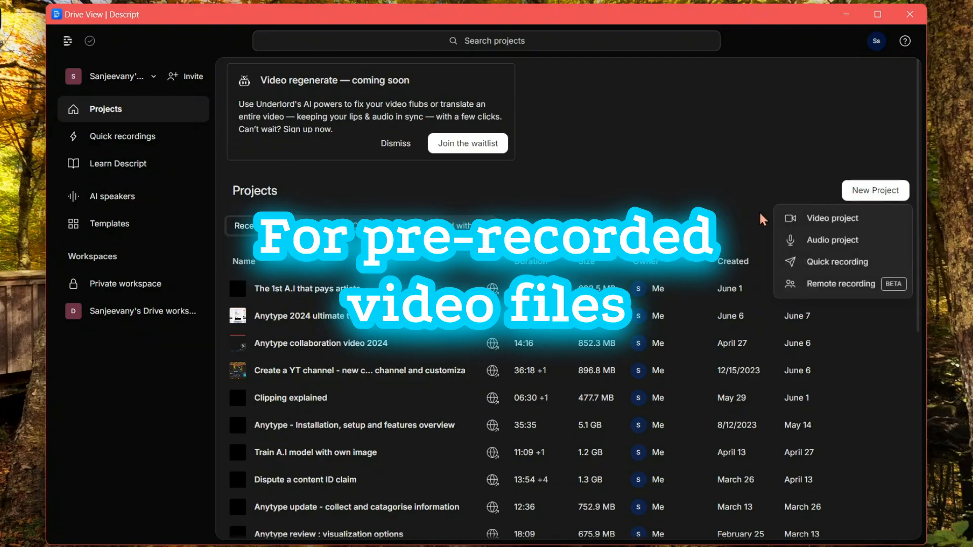
pyautogui.click(811, 218)
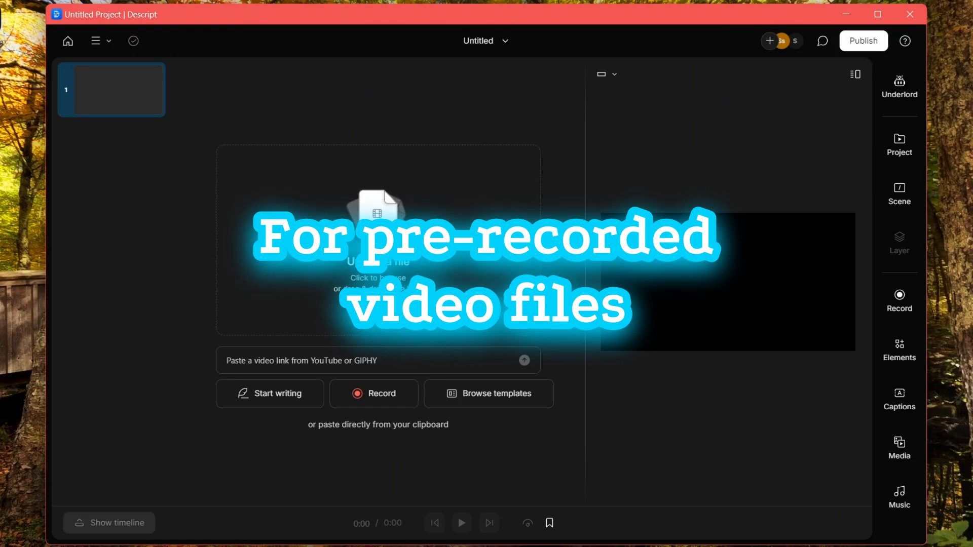
pyautogui.click(375, 546)
pyautogui.moveTo(557, 120); pyautogui.dragTo(753, 76)
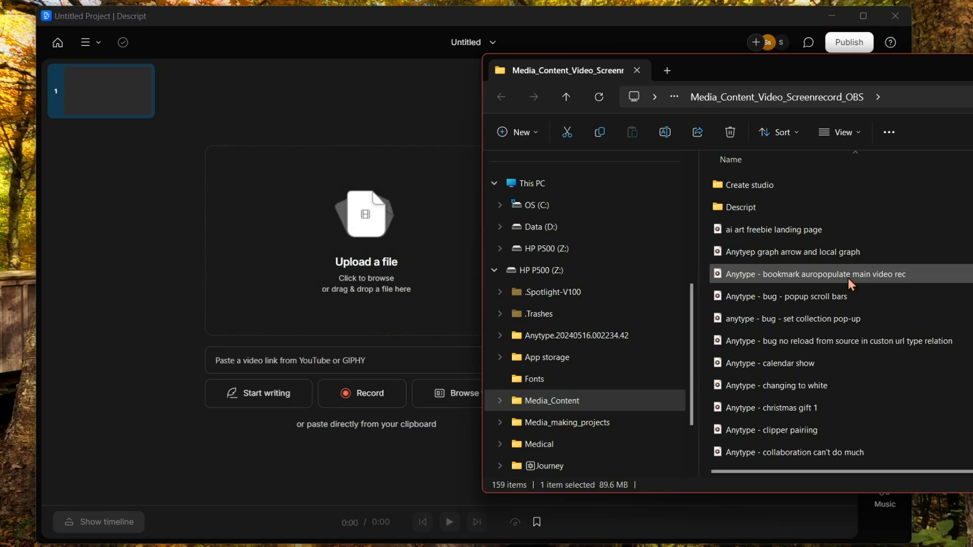
pyautogui.scroll(-5, 839, 278)
pyautogui.moveTo(811, 336); pyautogui.dragTo(393, 277)
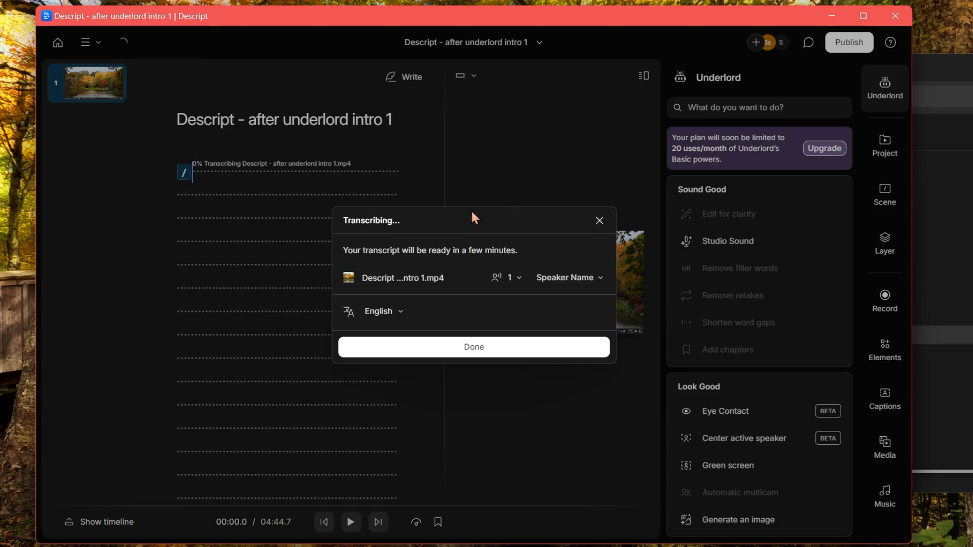
# Set the custom AI speaker as the imported video's speaker for its English transcription and finish the setup
pyautogui.click(584, 278)
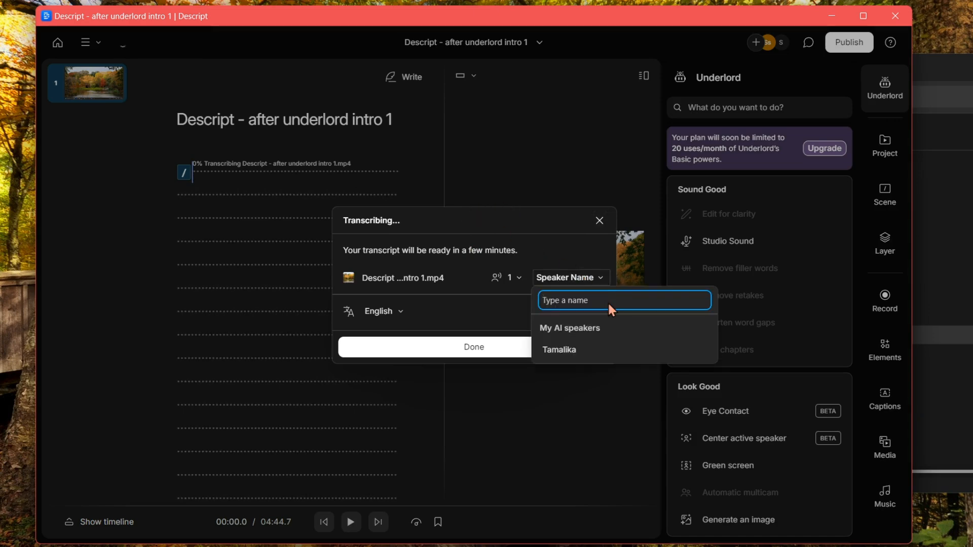
pyautogui.click(570, 352)
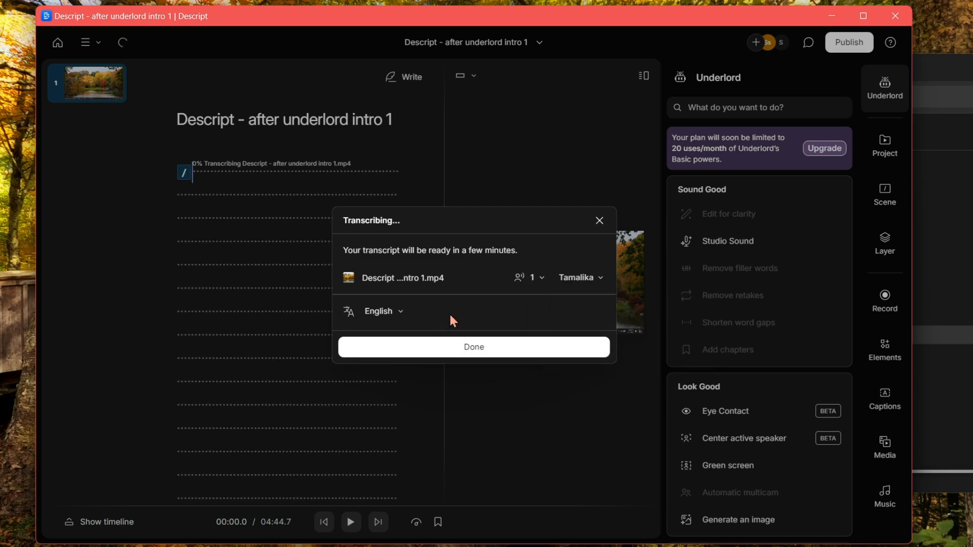
pyautogui.click(488, 349)
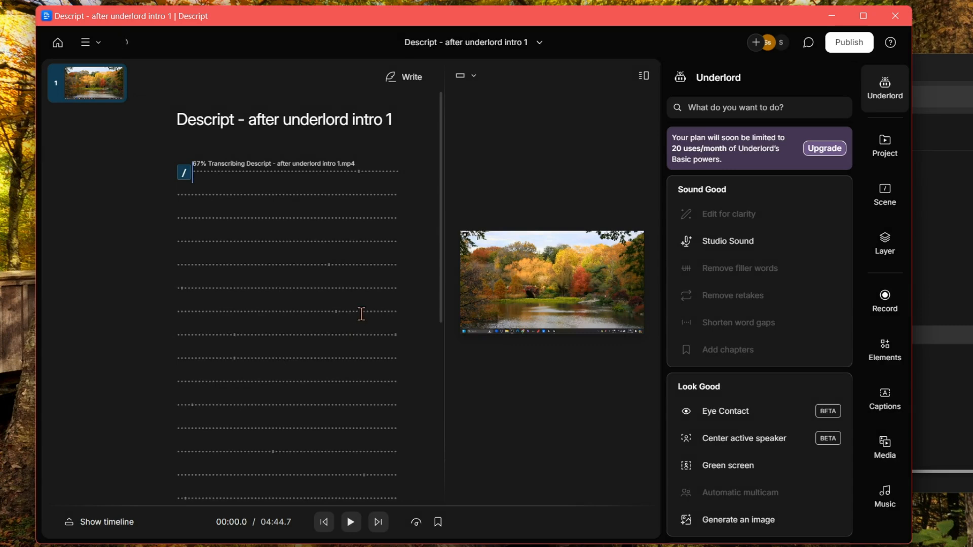
# Add further recordings from the Media_Content_Video_Screenrecord_OBS folder to the project's files
pyautogui.click(885, 148)
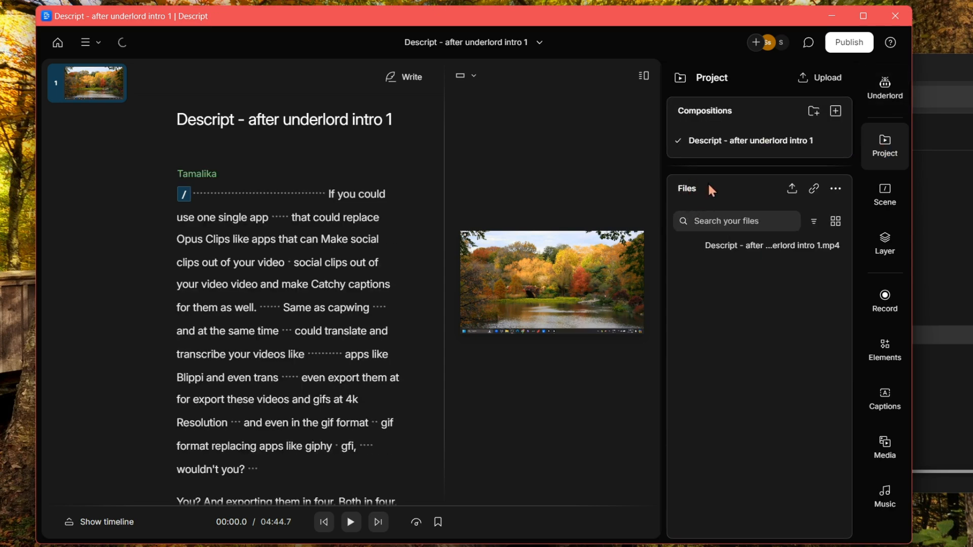
pyautogui.moveTo(925, 69); pyautogui.dragTo(380, 69)
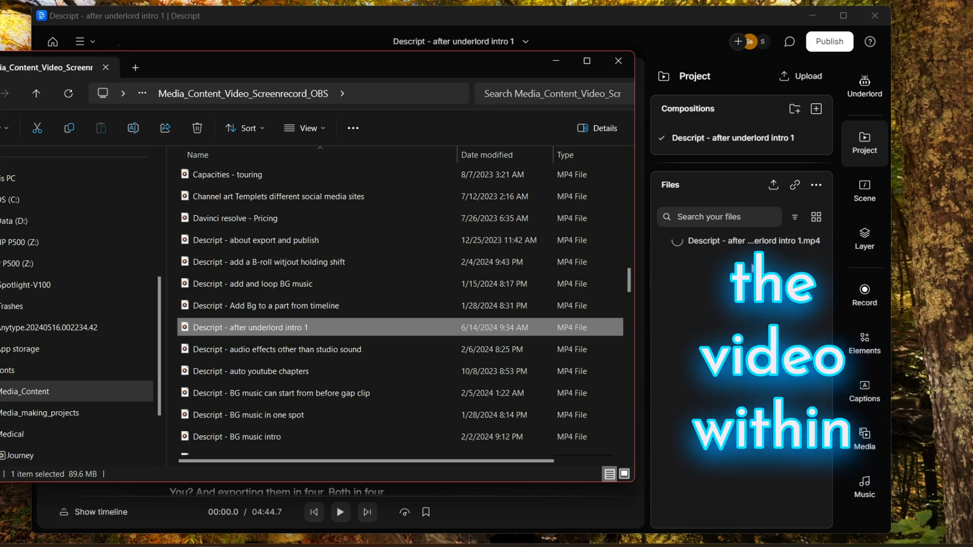
pyautogui.moveTo(234, 58); pyautogui.dragTo(713, 90)
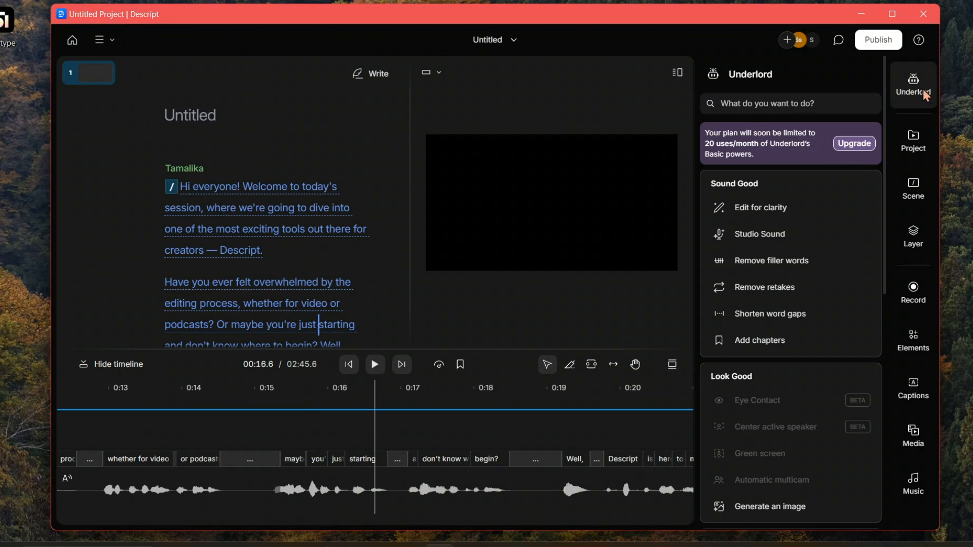
# Examine the recording options in the Untitled project, including the available microphones, without changing them
pyautogui.click(927, 95)
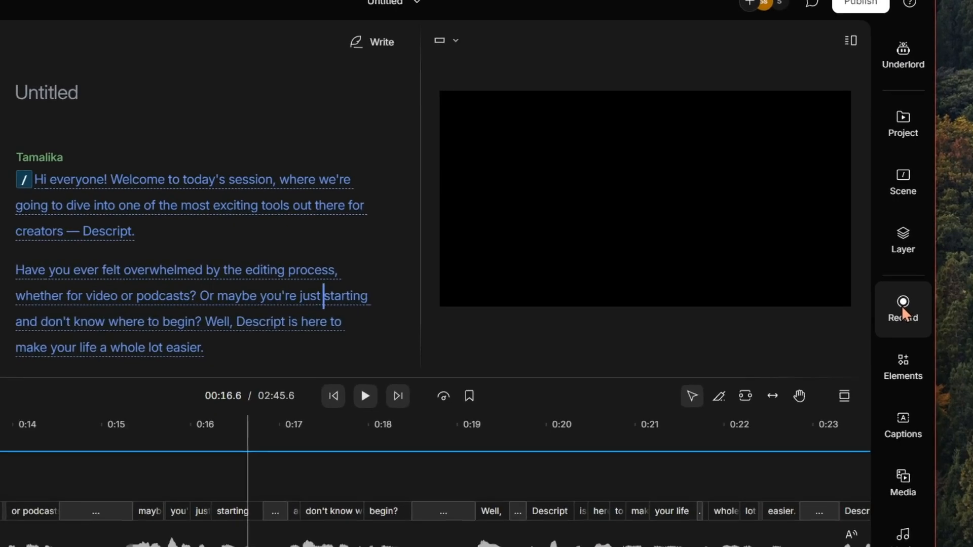
pyautogui.click(903, 306)
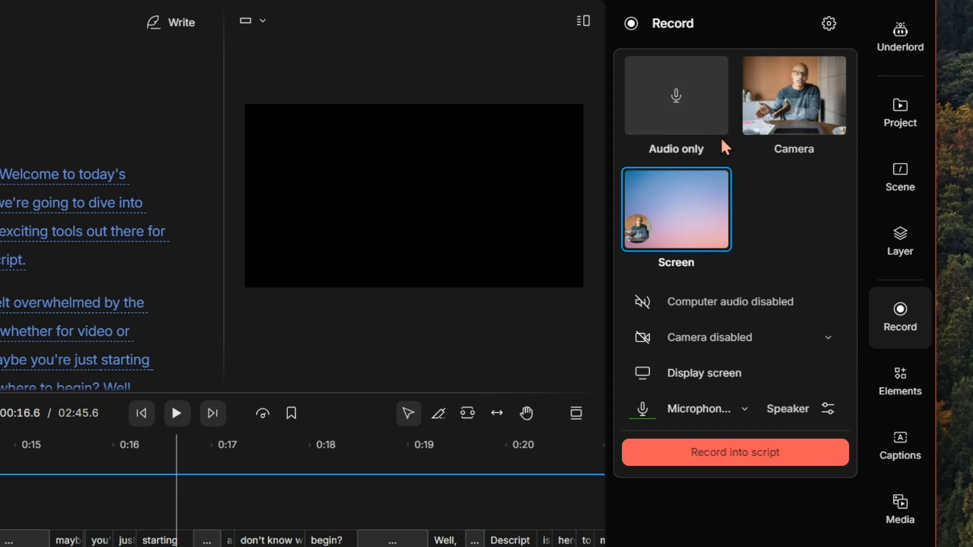
pyautogui.click(742, 410)
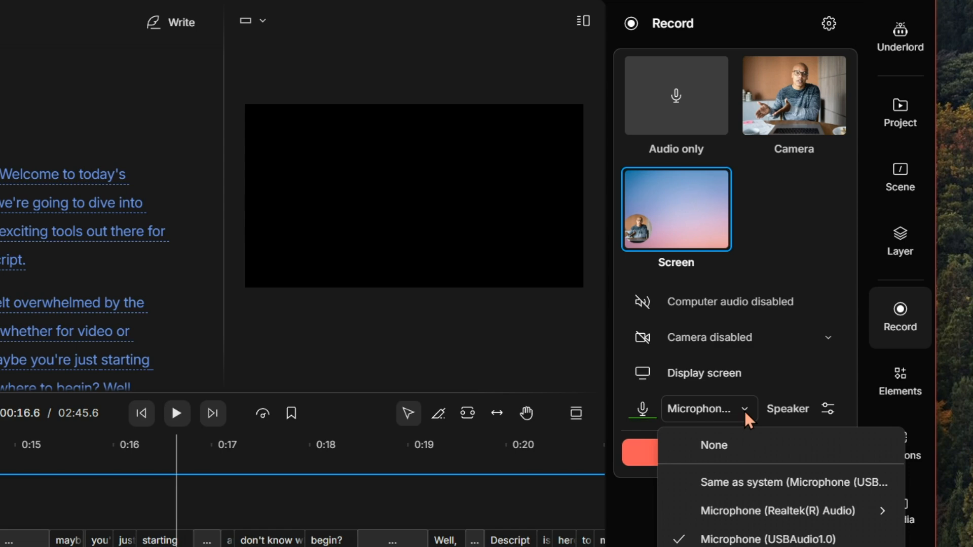
pyautogui.click(744, 409)
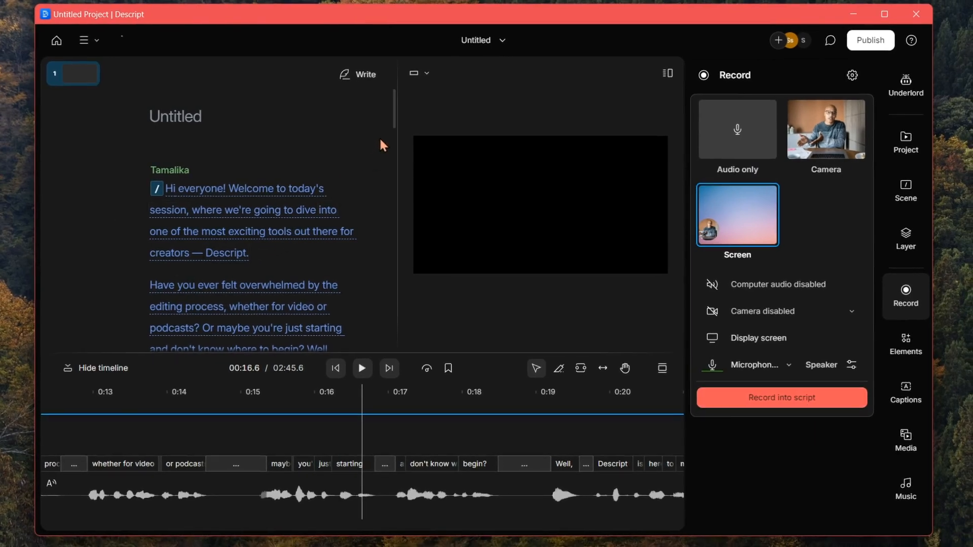
# Insert a new line in the script after the first paragraph, which ends with "creators — Descript."
pyautogui.click(259, 258)
pyautogui.press('Return')
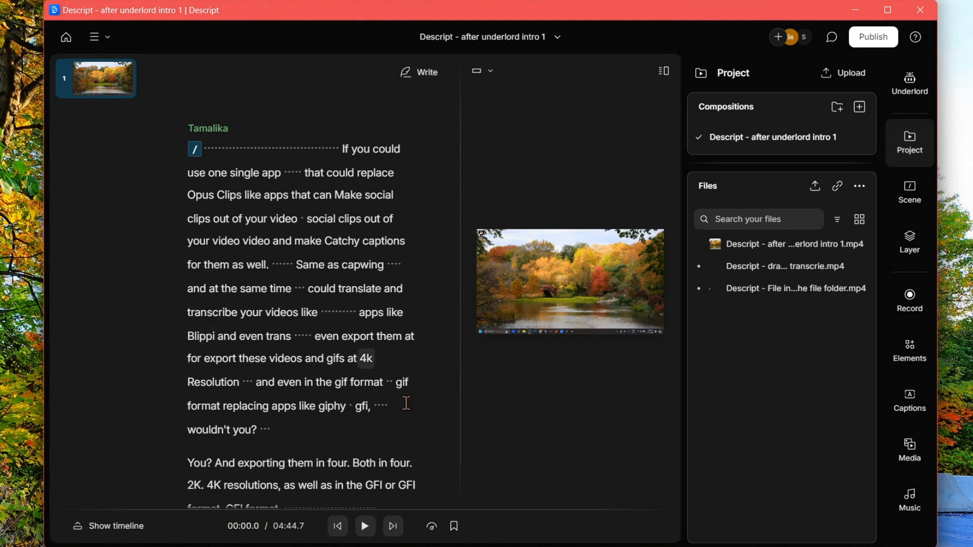
# Delete the passage from "That would be great, wouldn't it?" through the first "I think that would be a great deal." from the transcript
pyautogui.scroll(-4, 188, 346)
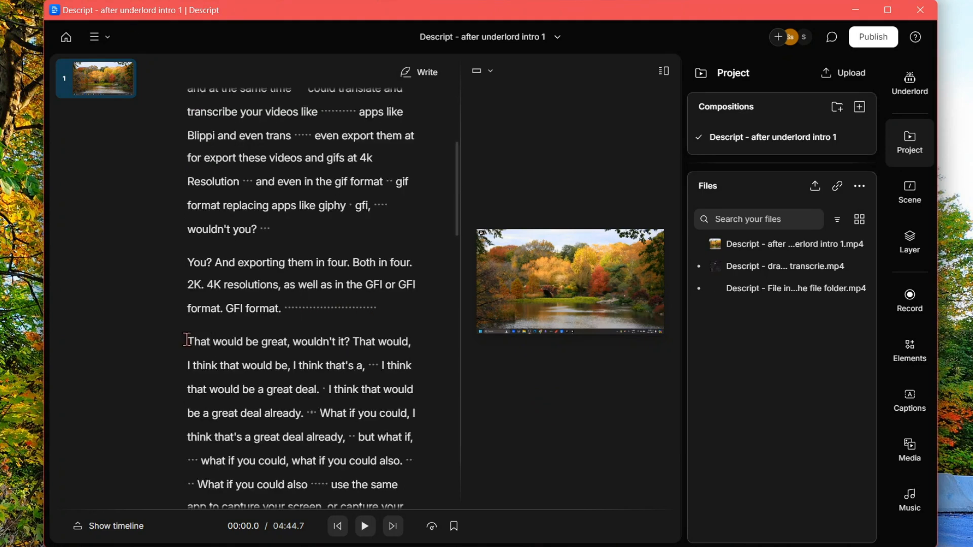
pyautogui.moveTo(188, 346); pyautogui.dragTo(320, 387)
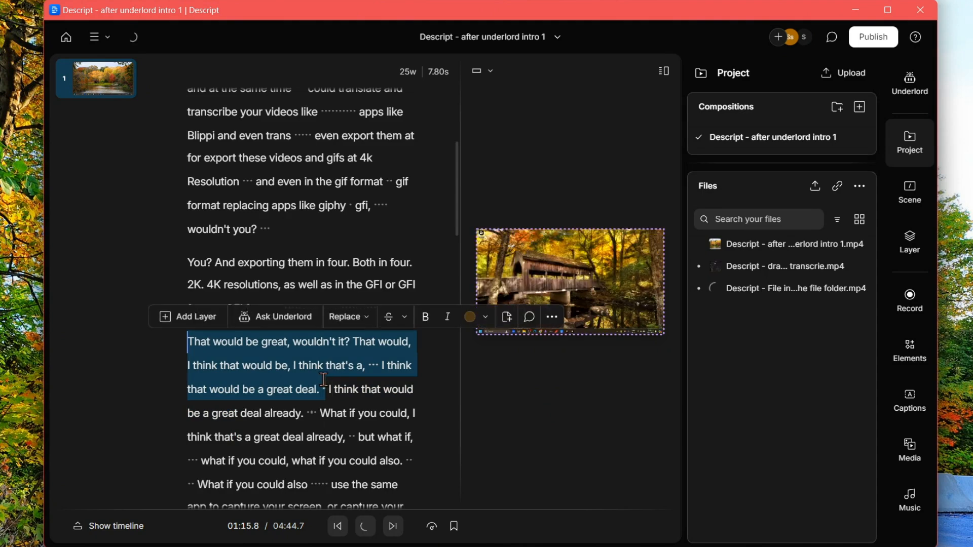
pyautogui.press('Delete')
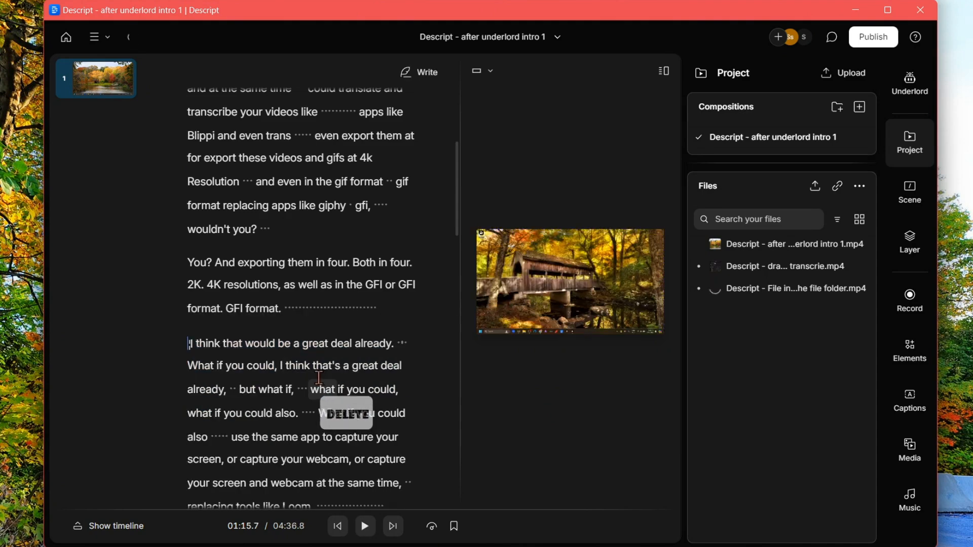
# Show the timeline, hide the project files and inspect the edited clip's word segments and waveform
pyautogui.click(106, 525)
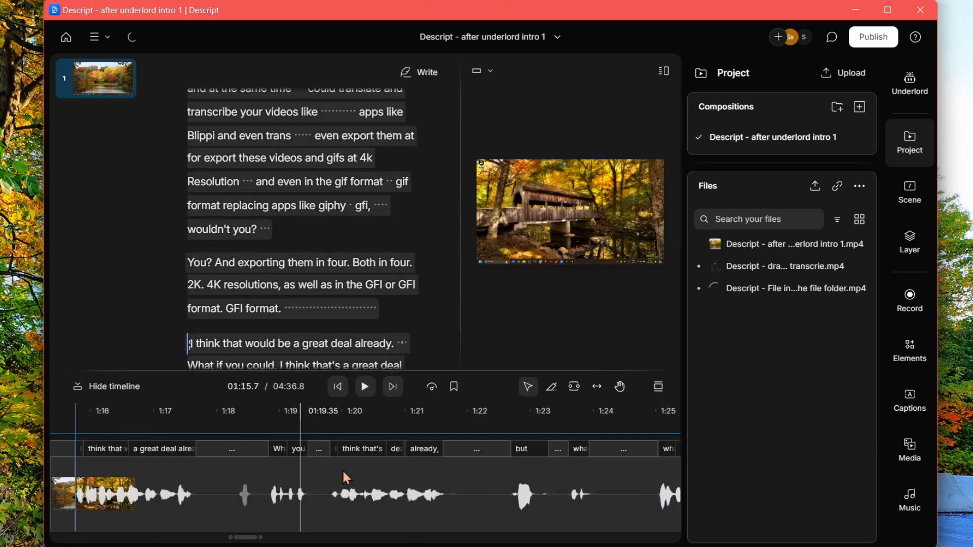
pyautogui.click(910, 147)
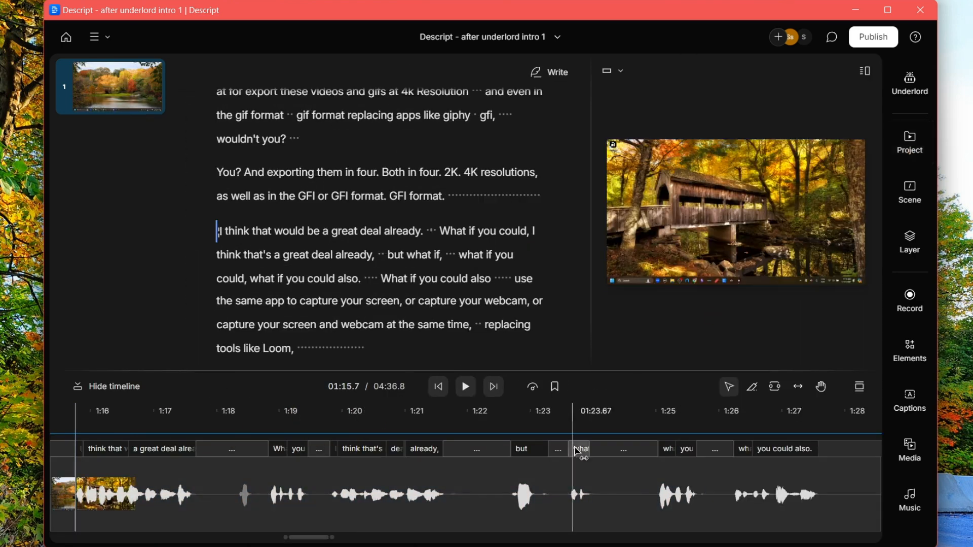
pyautogui.moveTo(511, 440); pyautogui.dragTo(515, 466)
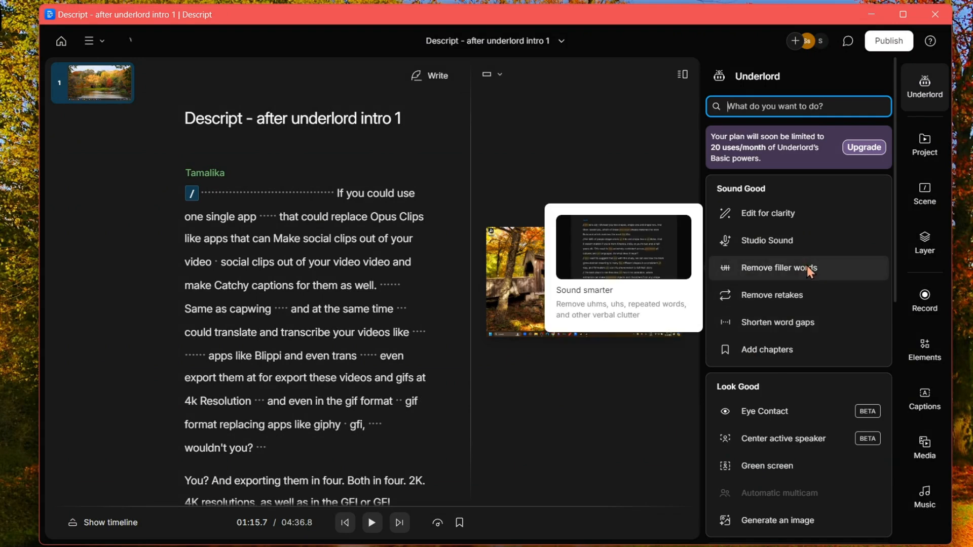
# Shorten all word gaps of 1 second or more to 0.6 seconds throughout the transcript
pyautogui.click(792, 324)
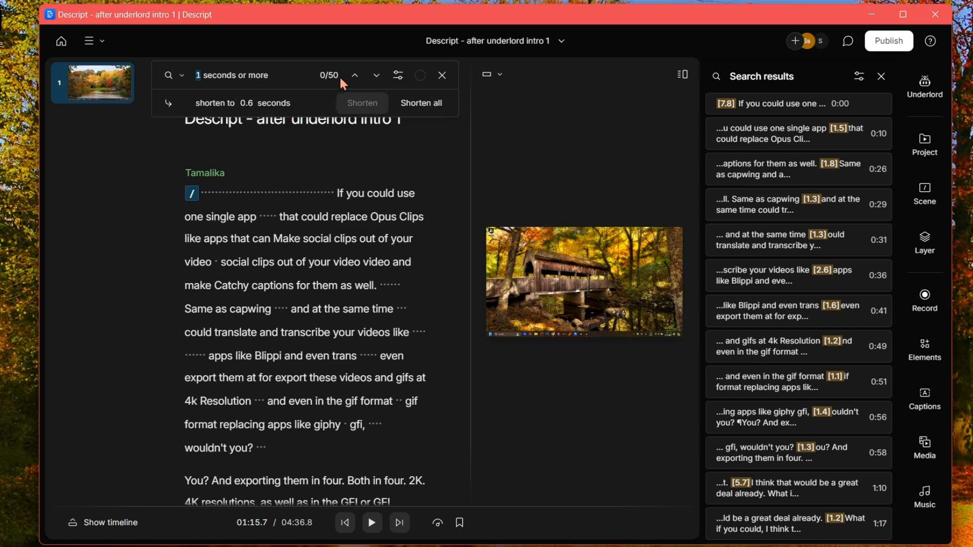
pyautogui.moveTo(801, 210)
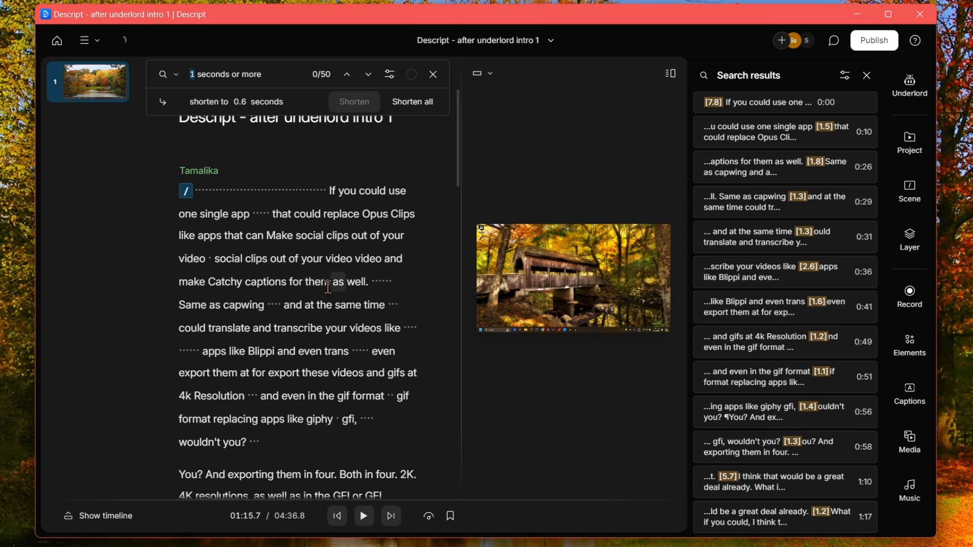
pyautogui.scroll(-8, 328, 287)
pyautogui.scroll(8, 328, 287)
pyautogui.scroll(-3, 328, 287)
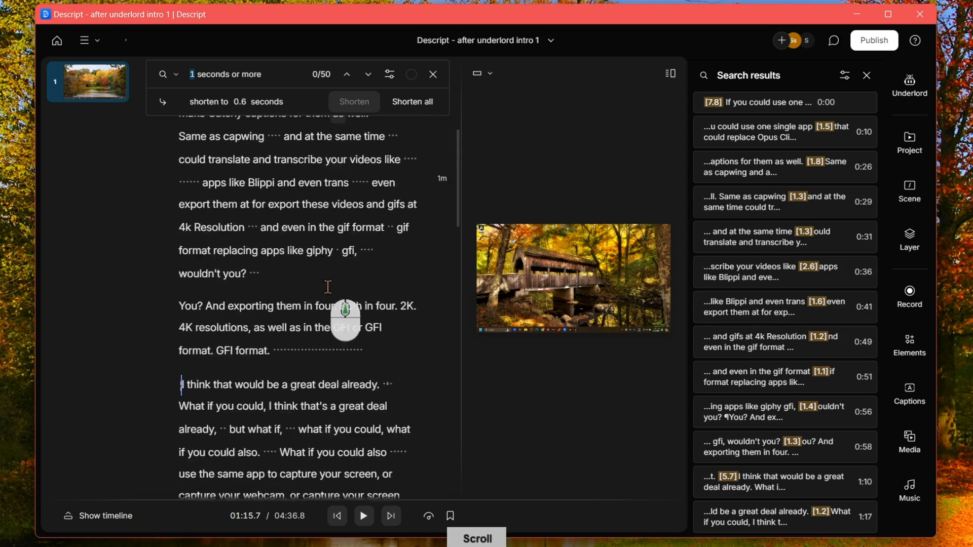
pyautogui.scroll(3, 328, 287)
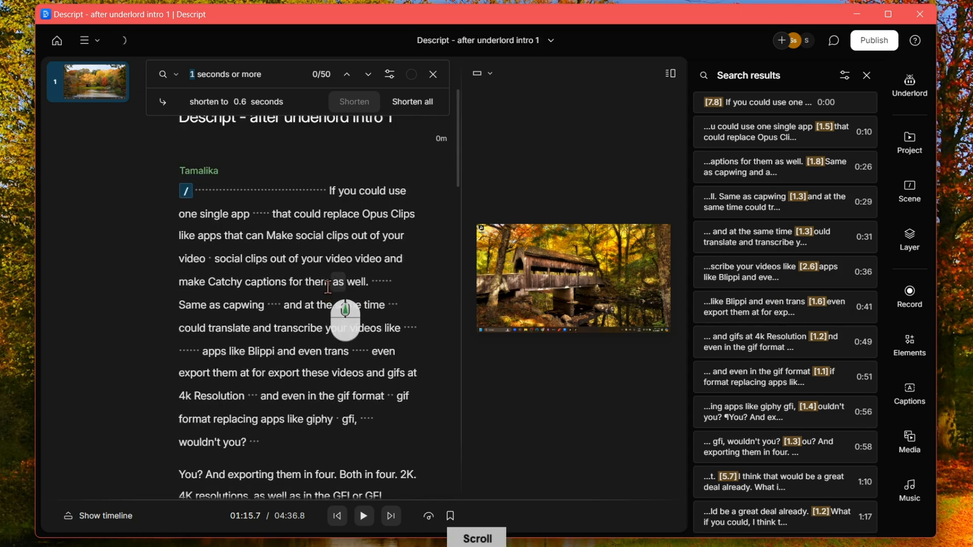
pyautogui.click(408, 103)
pyautogui.scroll(-5, 430, 250)
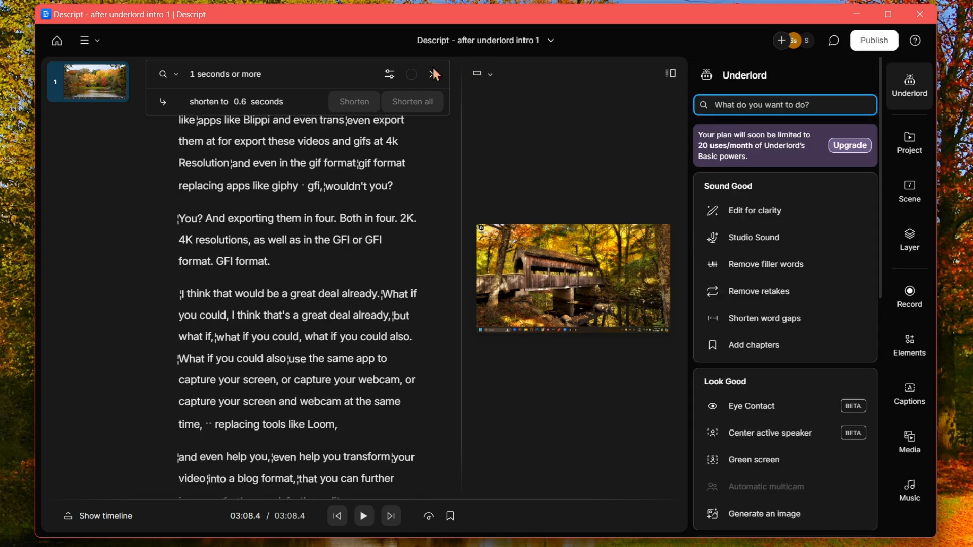
pyautogui.click(432, 75)
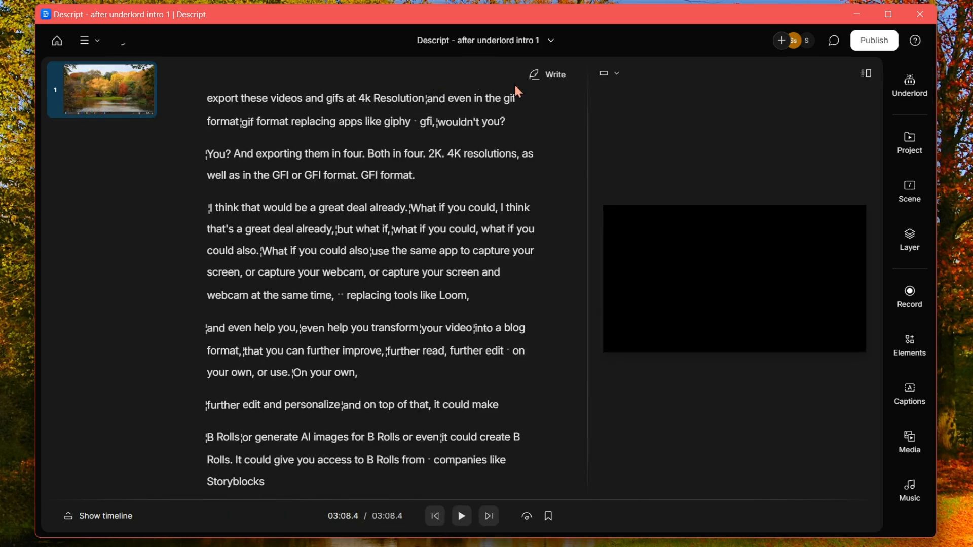
# Look through Underlord's tools, from Sound Good and Look Good to Repurpose, Publish and Write
pyautogui.click(909, 90)
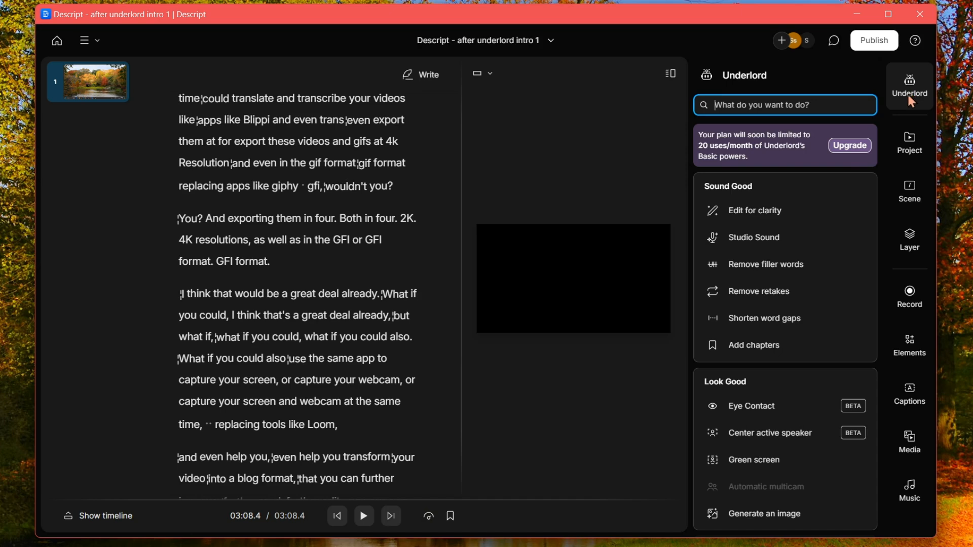
pyautogui.scroll(-4, 798, 299)
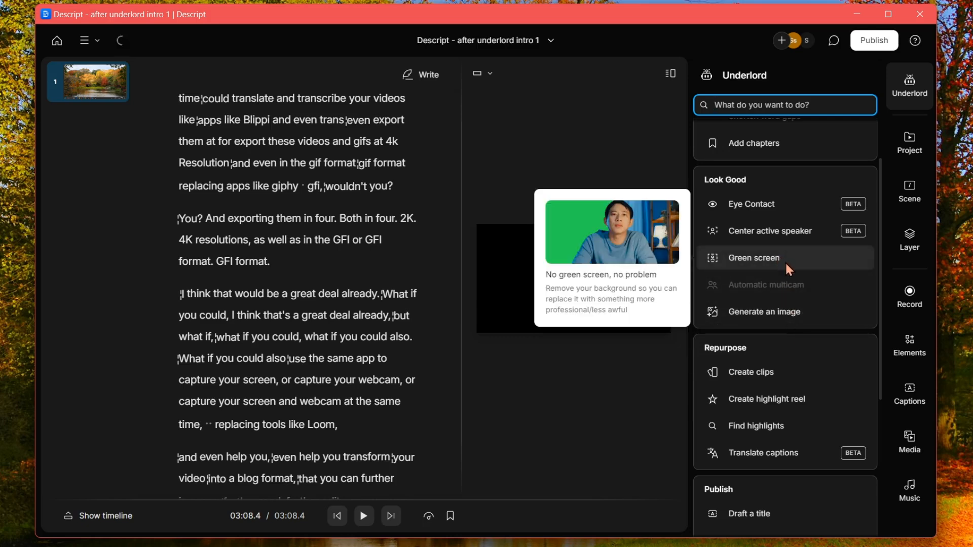
pyautogui.scroll(-5, 793, 270)
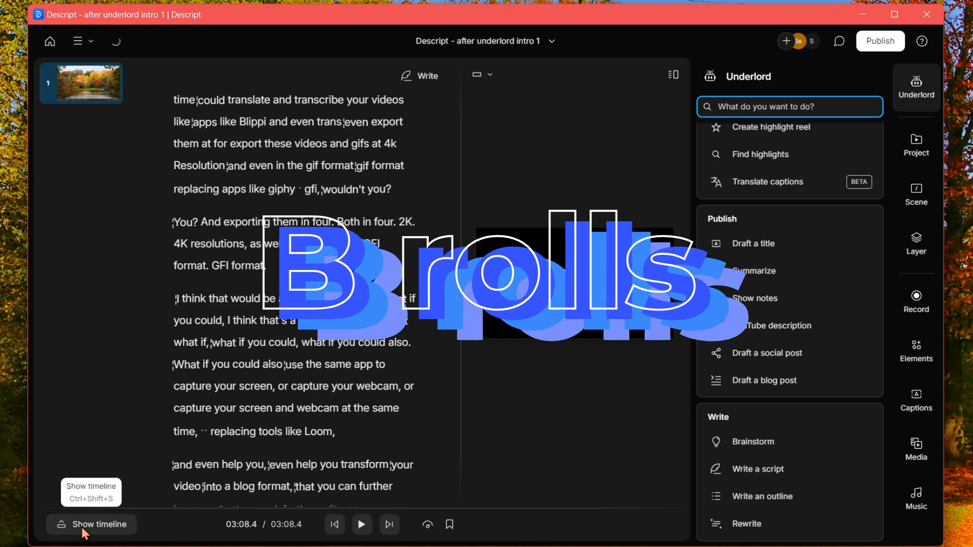
# Show the timeline at the start of the composition and open the media library
pyautogui.click(83, 527)
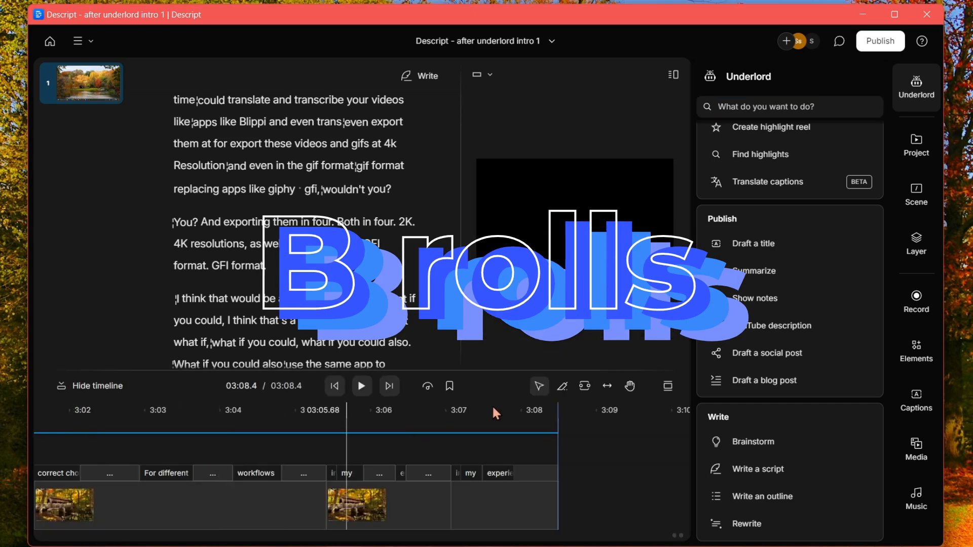
pyautogui.click(334, 386)
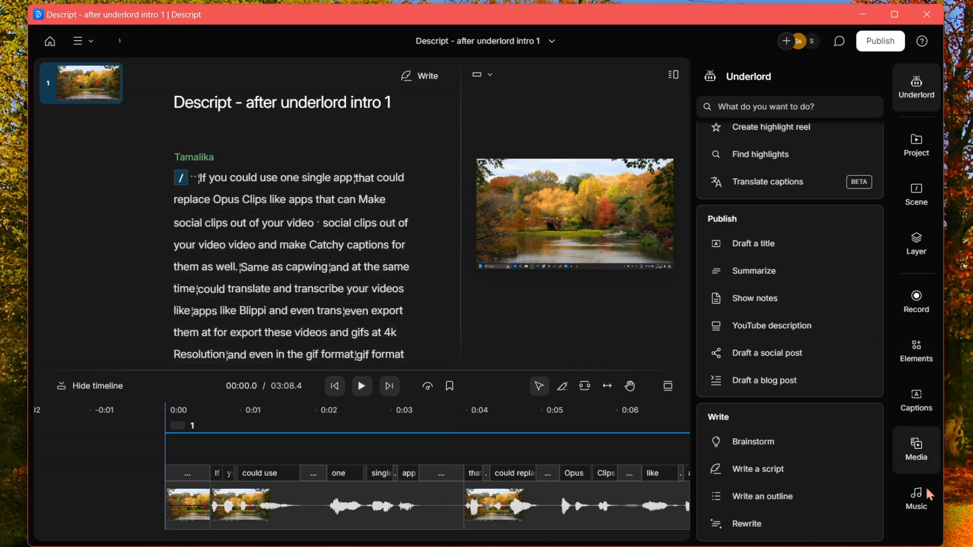
pyautogui.click(921, 458)
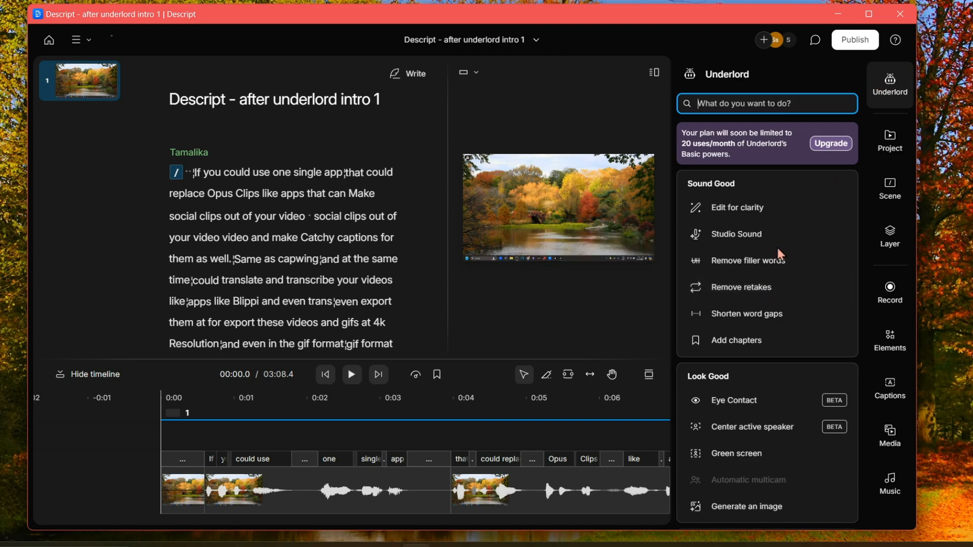
# Review Underlord's Look Good and Repurpose tools and view the image generation options
pyautogui.scroll(-4, 770, 285)
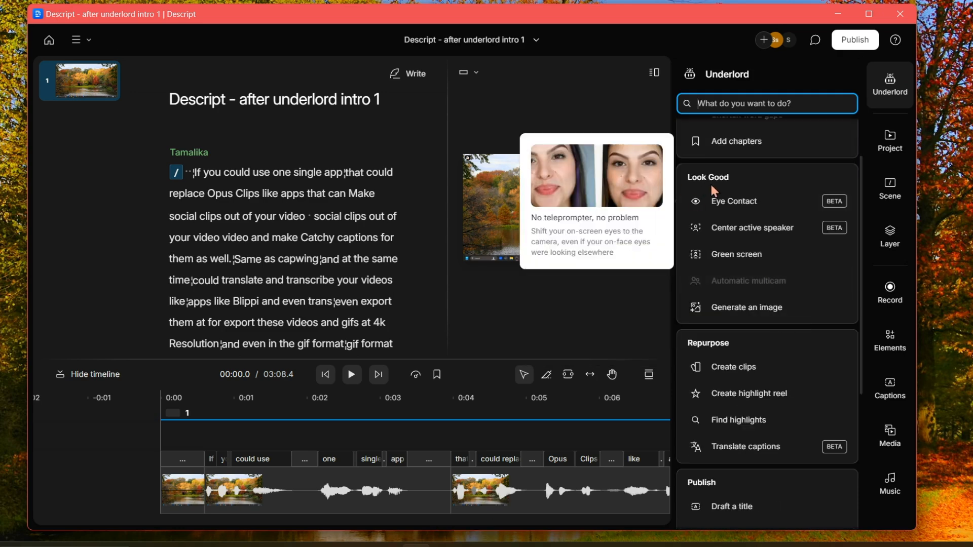
pyautogui.click(756, 315)
pyautogui.click(690, 74)
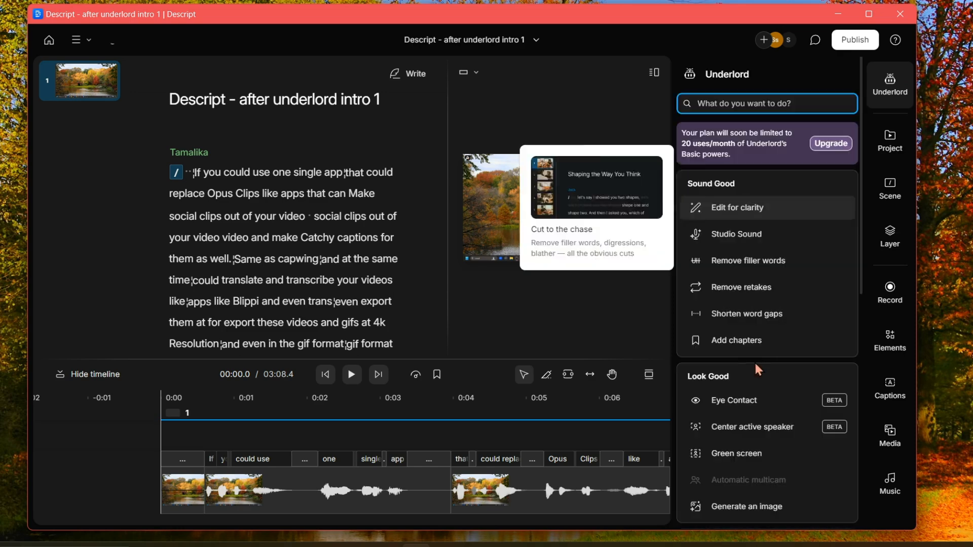
# Add the track "Little Pastry - Instrumental" as background music starting at about 4.3 seconds
pyautogui.click(476, 451)
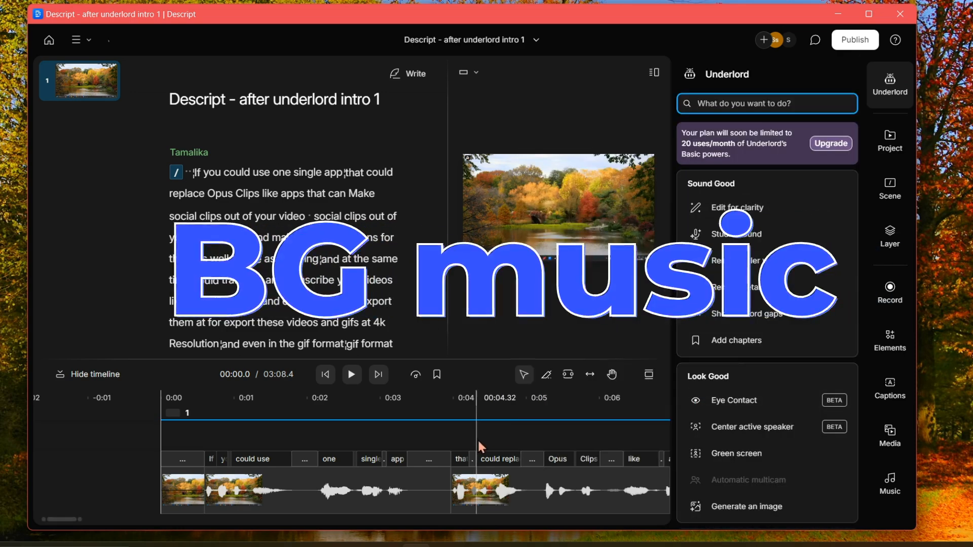
pyautogui.click(890, 486)
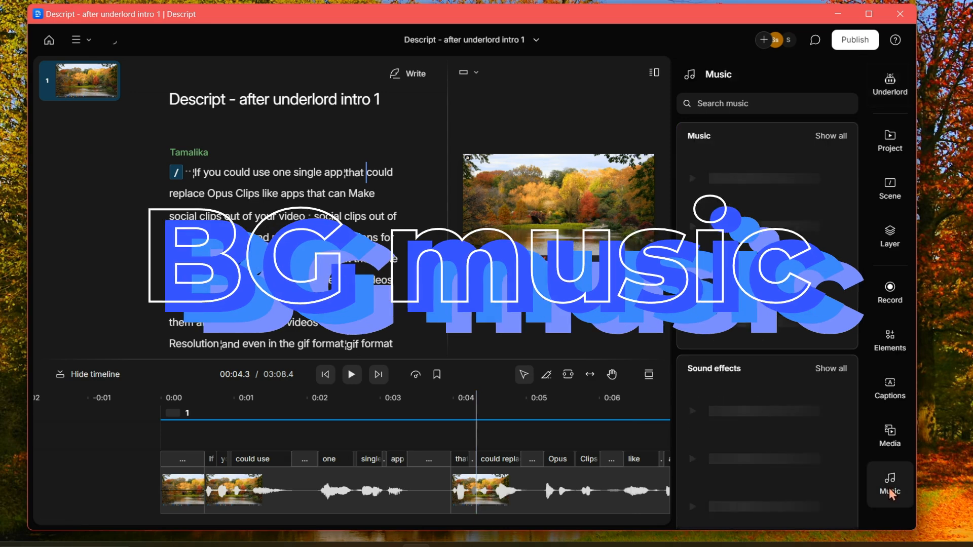
pyautogui.scroll(-2, 785, 282)
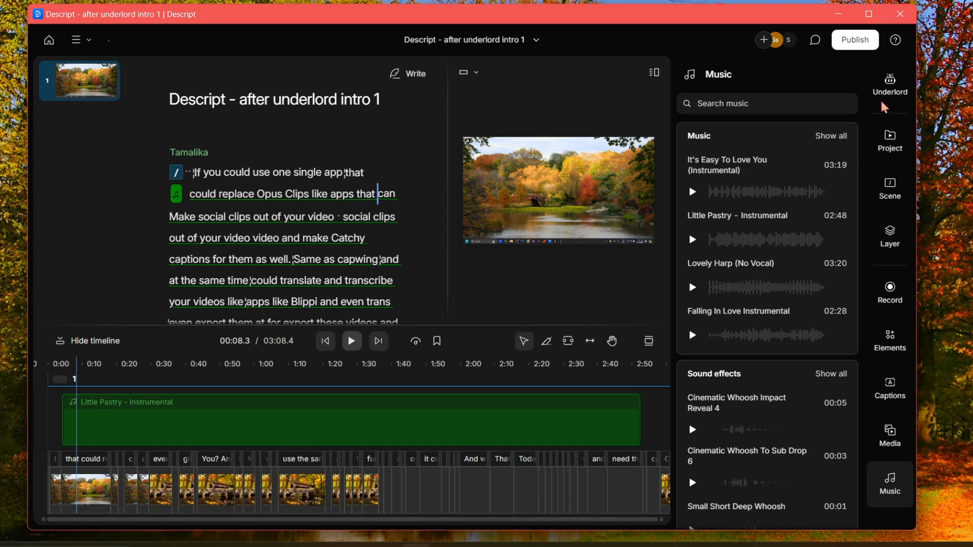
# Examine the layers in the current scene and the Script layer's audio, opacity and effects settings
pyautogui.click(894, 93)
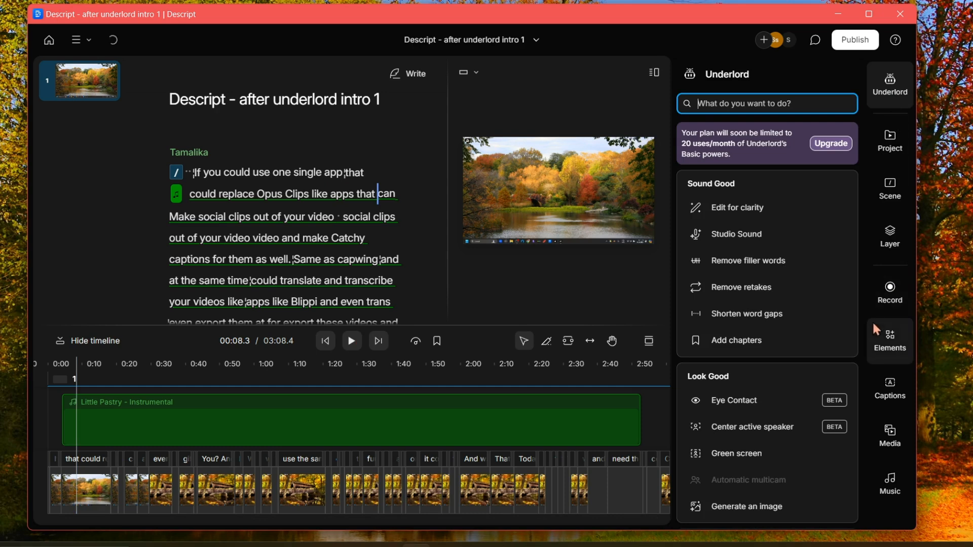
pyautogui.click(891, 245)
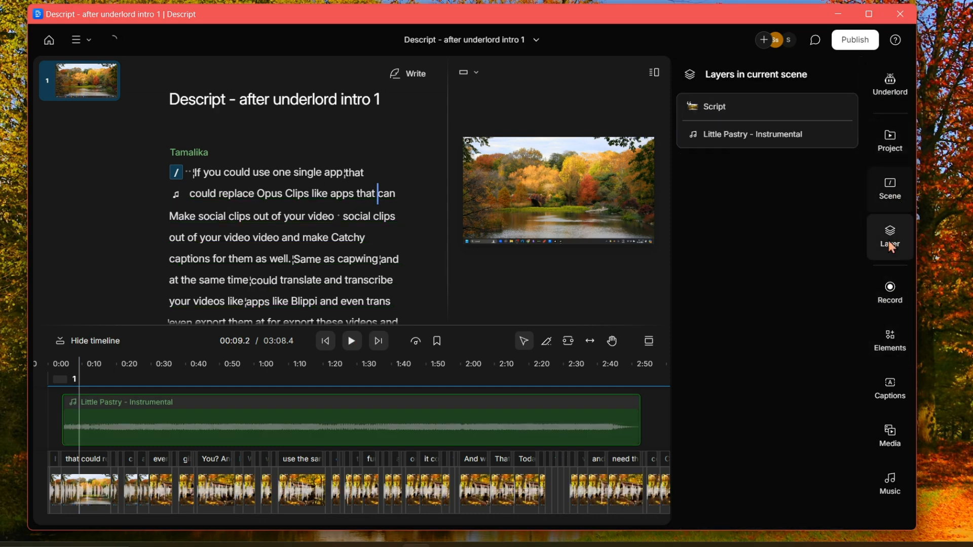
pyautogui.click(722, 109)
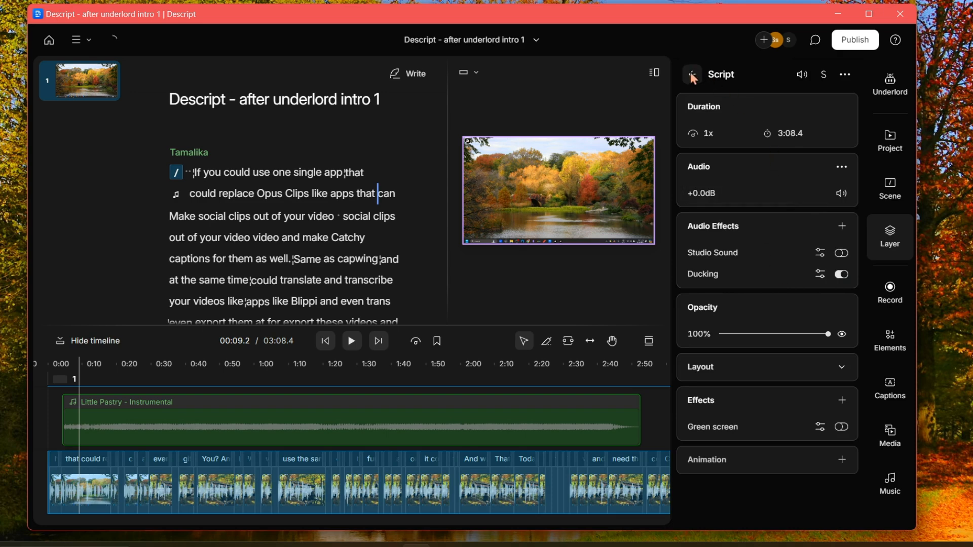
pyautogui.click(892, 88)
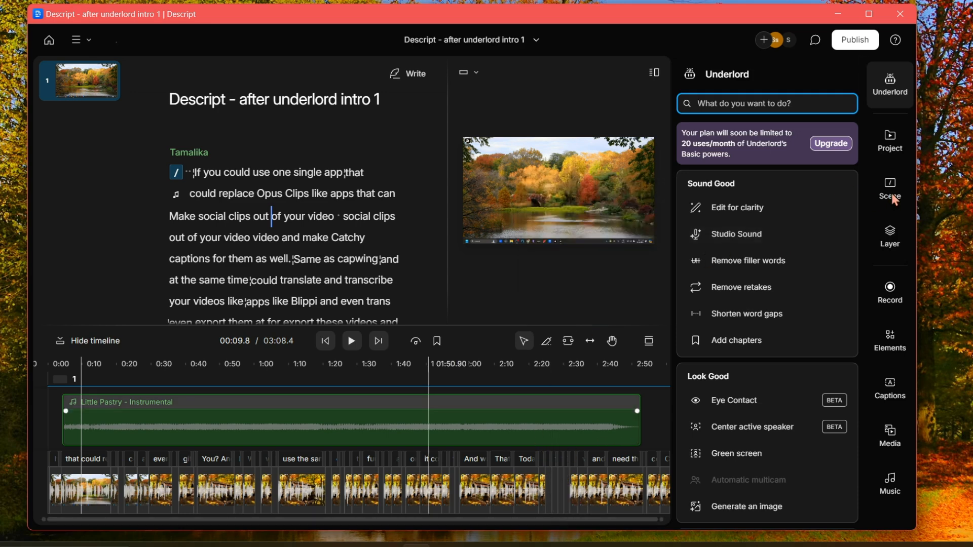
# Turn on Studio Sound for the Script layer and browse the other audio effects available
pyautogui.click(896, 239)
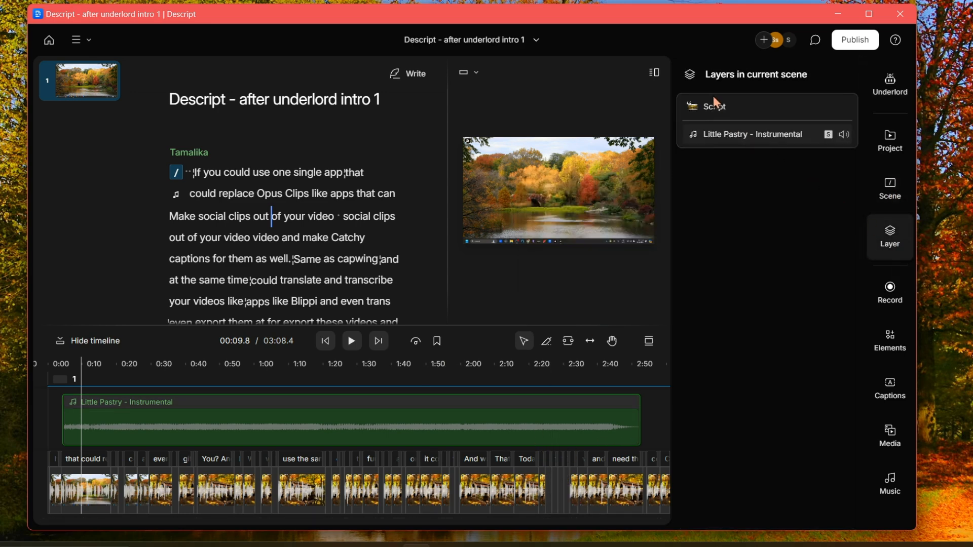
pyautogui.click(715, 110)
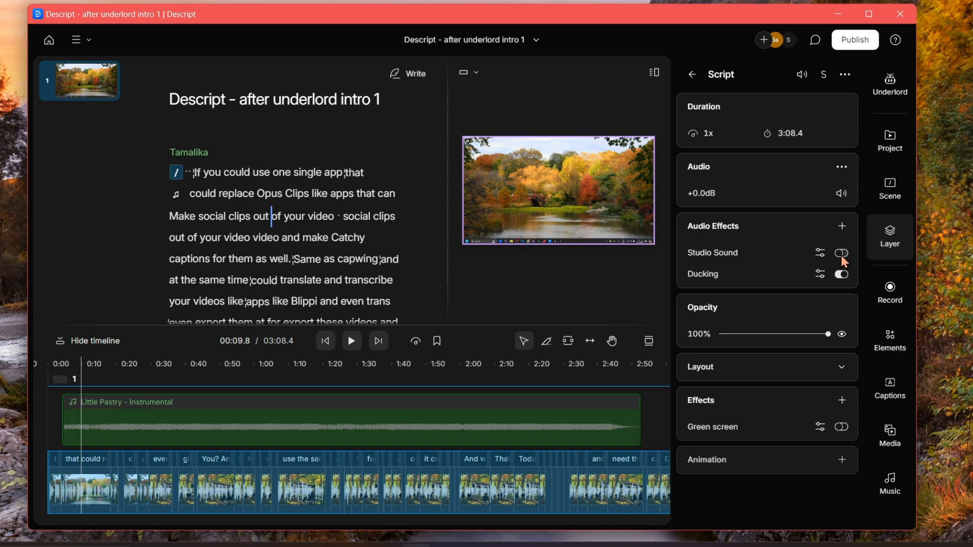
pyautogui.click(842, 253)
pyautogui.click(843, 226)
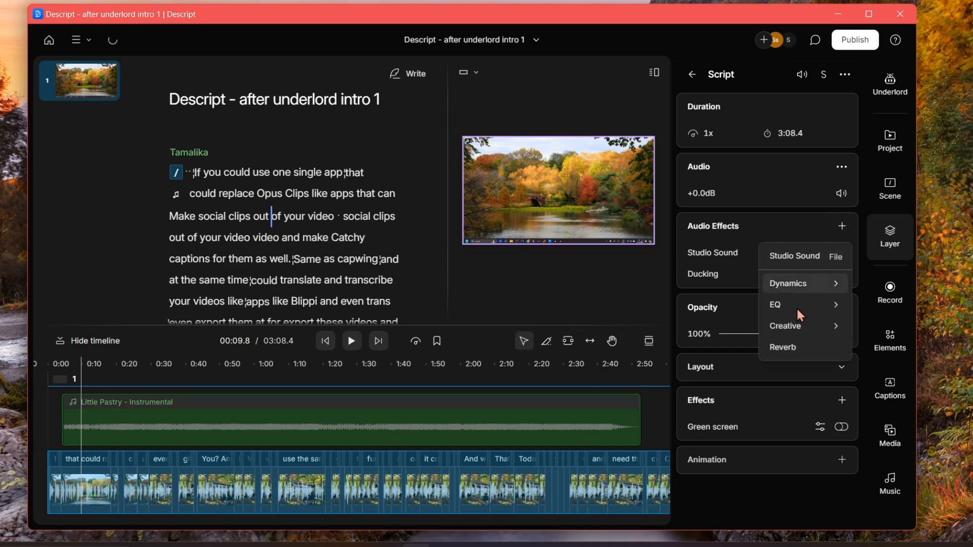
pyautogui.click(764, 213)
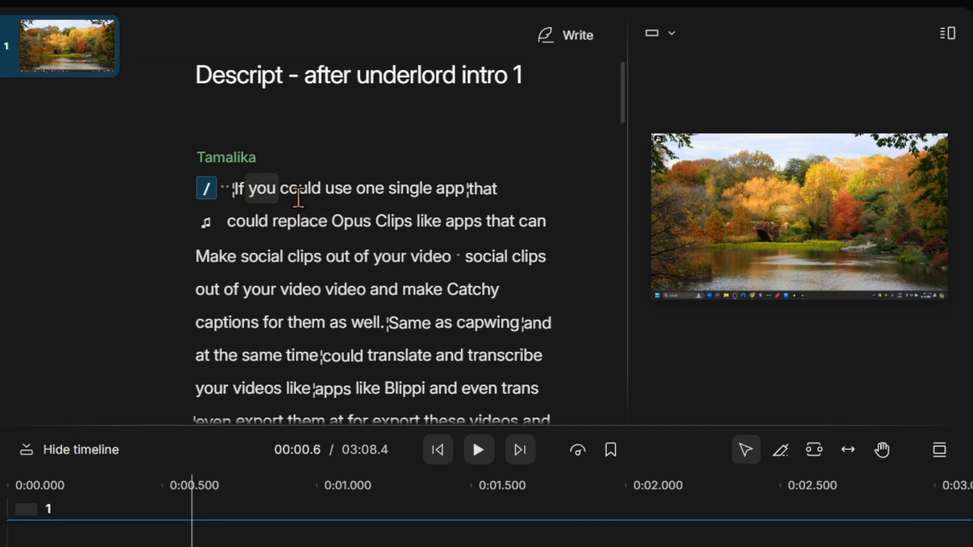
# Split the script into separate scenes before "If you could use" and after "social clips out of your video"
pyautogui.press('/')
pyautogui.click(410, 264)
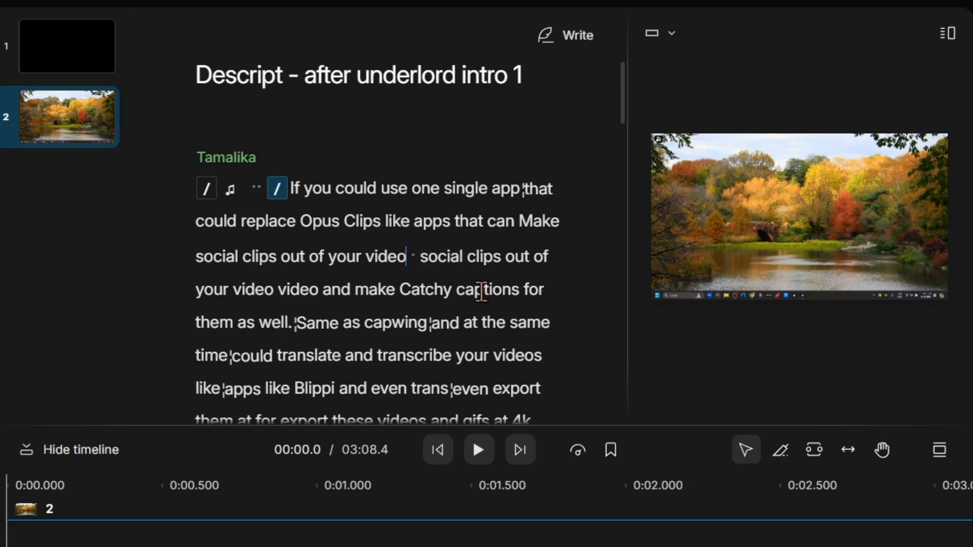
pyautogui.press('/')
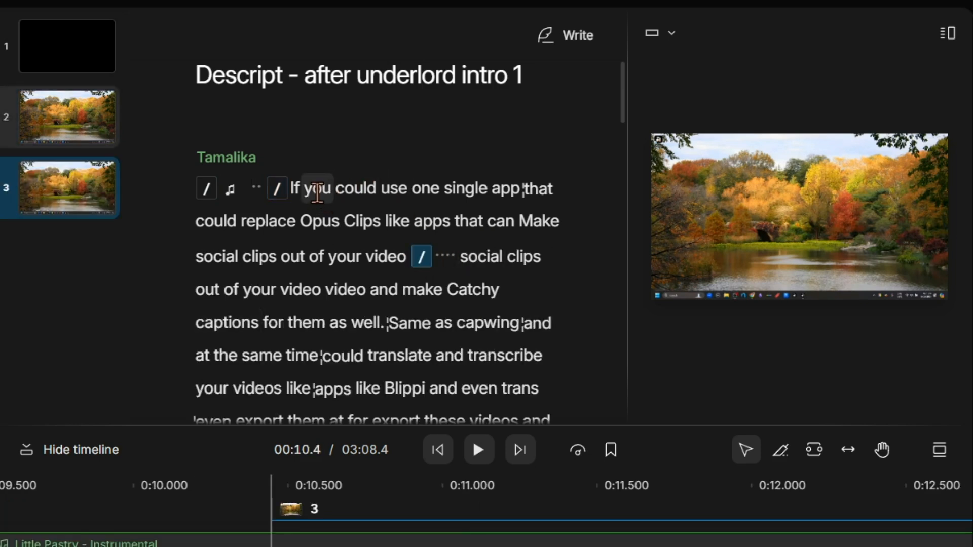
# Inspect scenes 2 and 3 in the script and on the timeline by moving the playhead between them
pyautogui.click(317, 191)
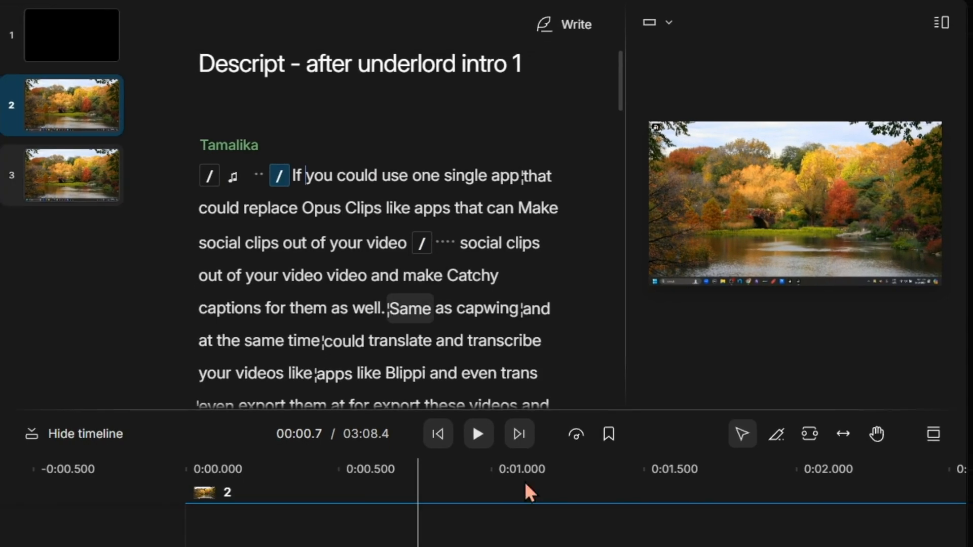
pyautogui.hscroll(5, 612, 451)
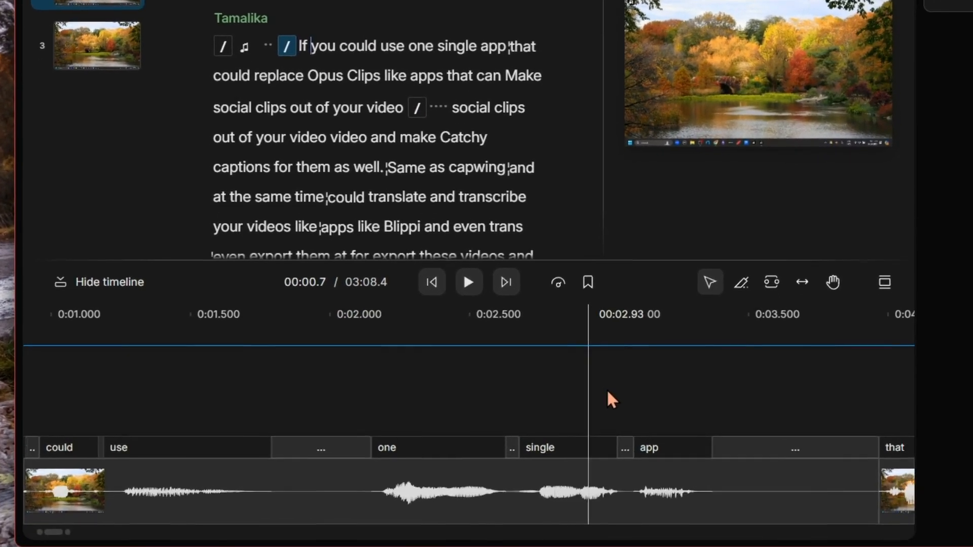
pyautogui.click(162, 392)
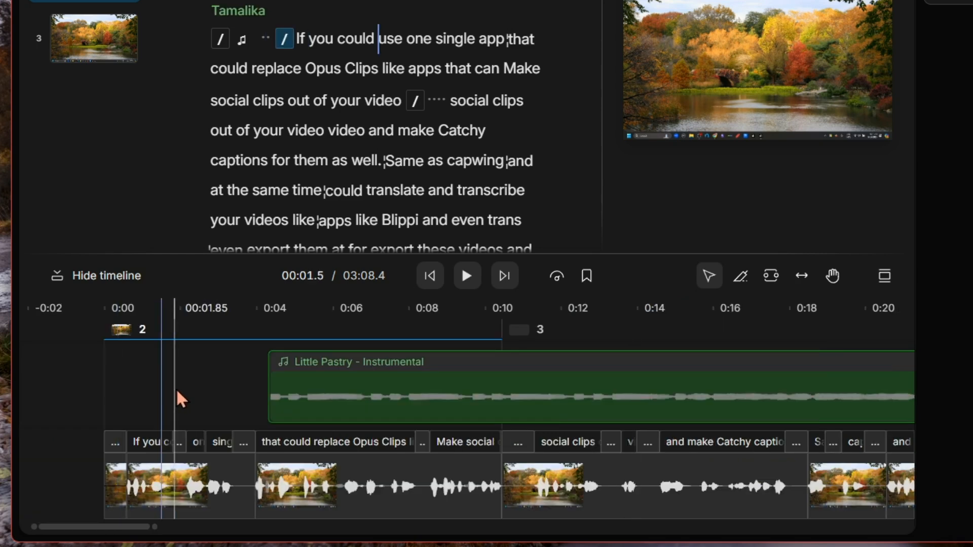
pyautogui.click(592, 341)
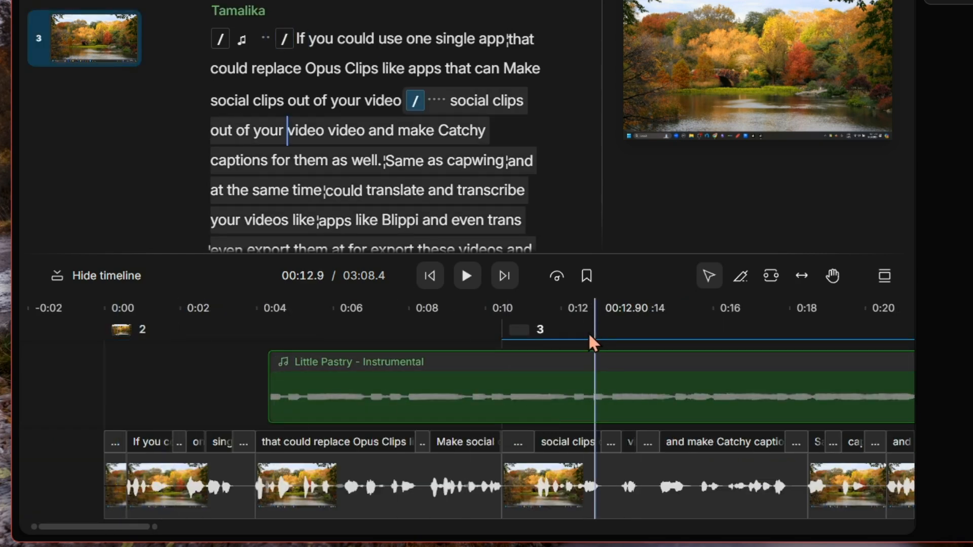
pyautogui.click(203, 392)
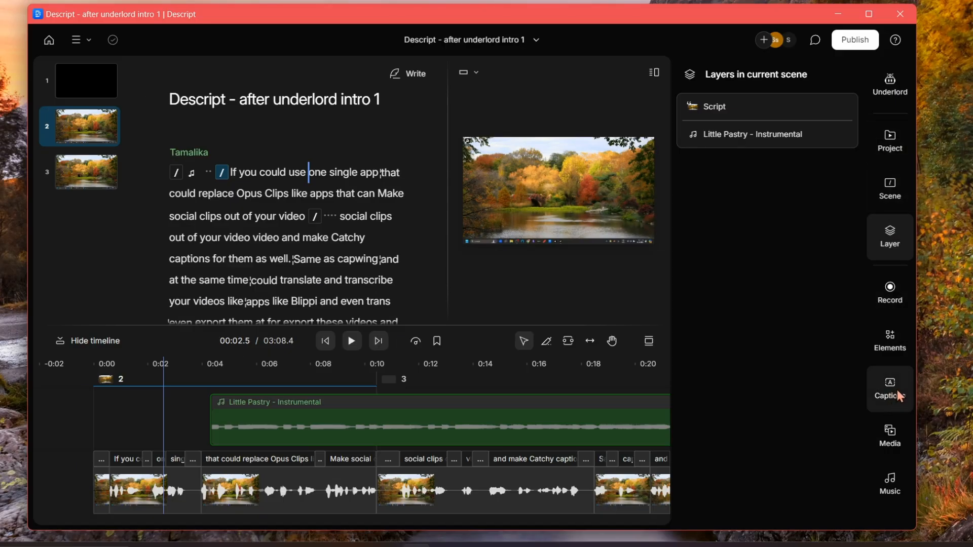
# Browse the caption styles and the choices for which scenes captions apply to
pyautogui.click(897, 396)
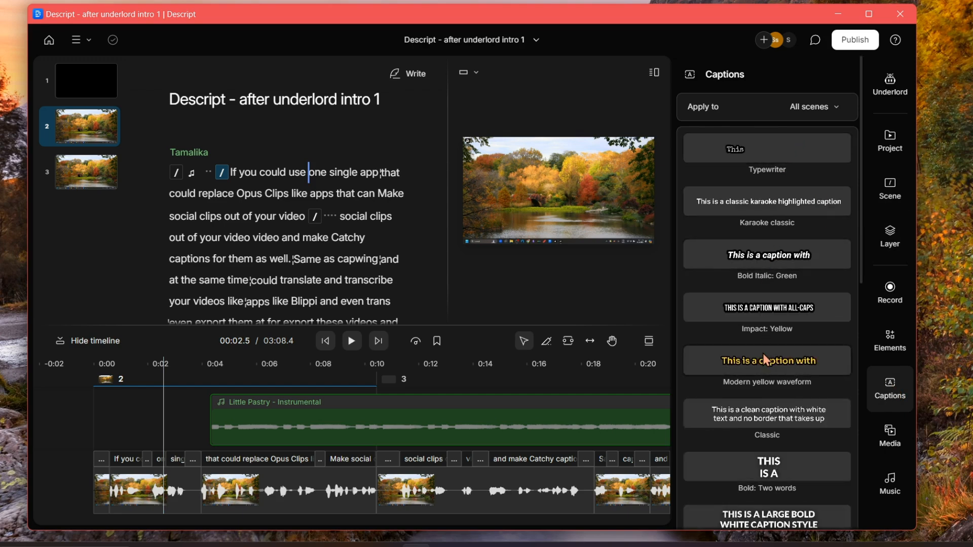
pyautogui.scroll(-10, 764, 360)
pyautogui.scroll(10, 765, 359)
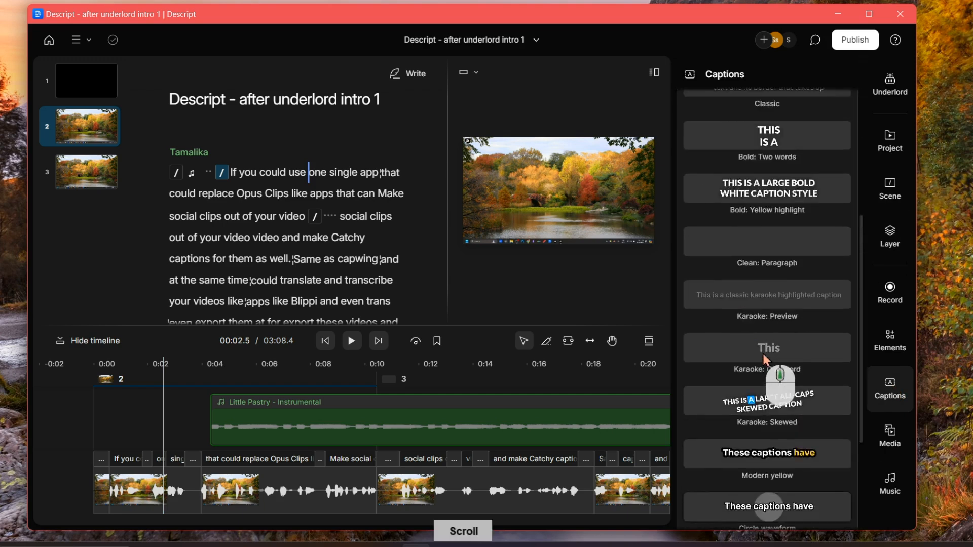
pyautogui.click(817, 107)
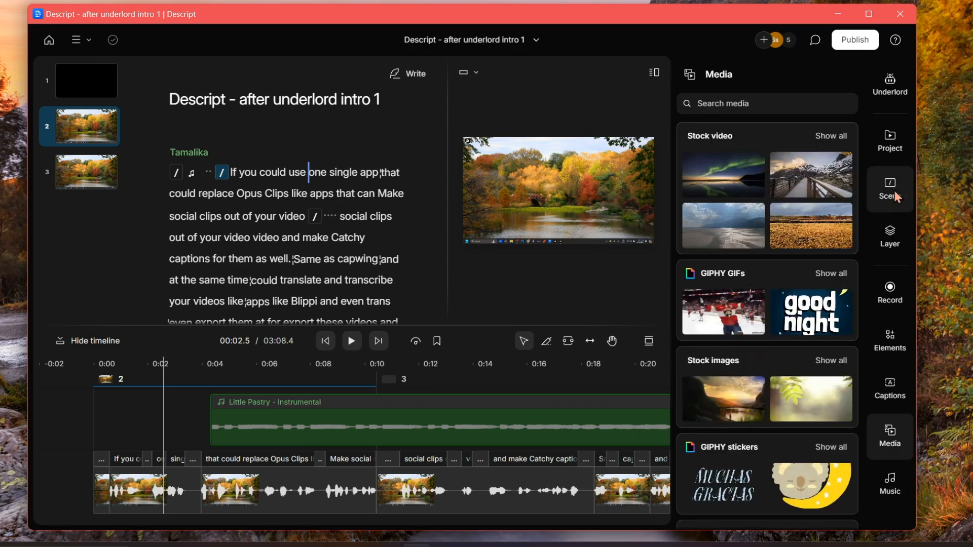
# Apply the private scene template with glowing captions and a blurred background to scene 2
pyautogui.click(896, 196)
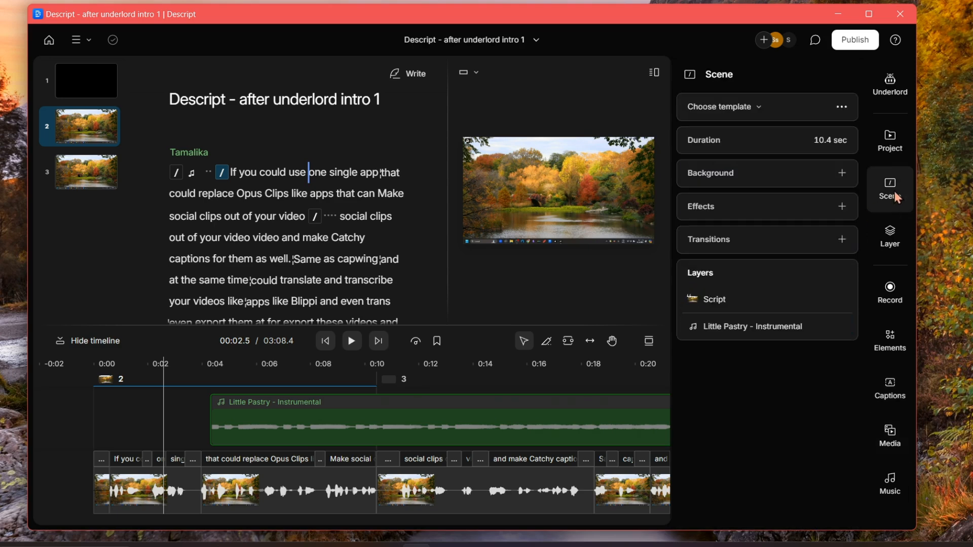
pyautogui.click(758, 107)
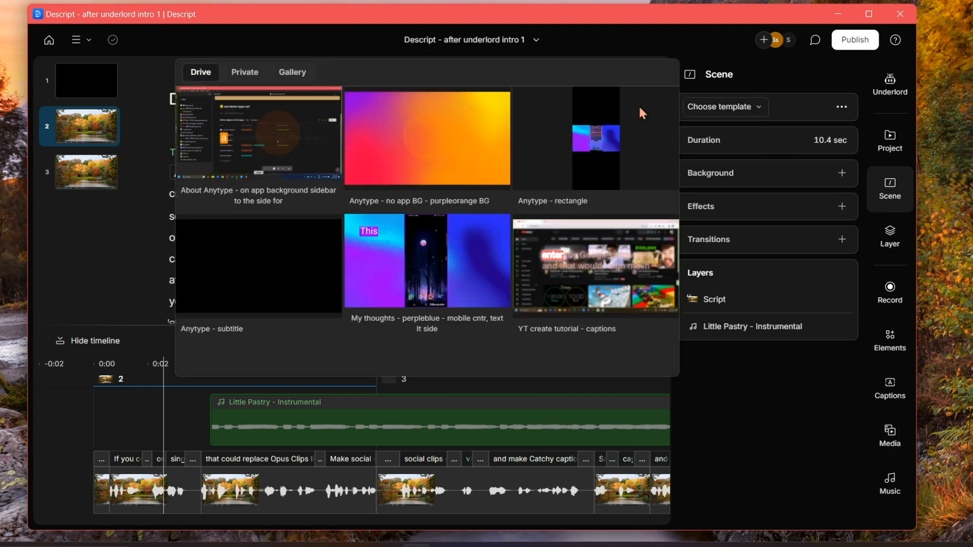
pyautogui.click(246, 71)
pyautogui.click(614, 178)
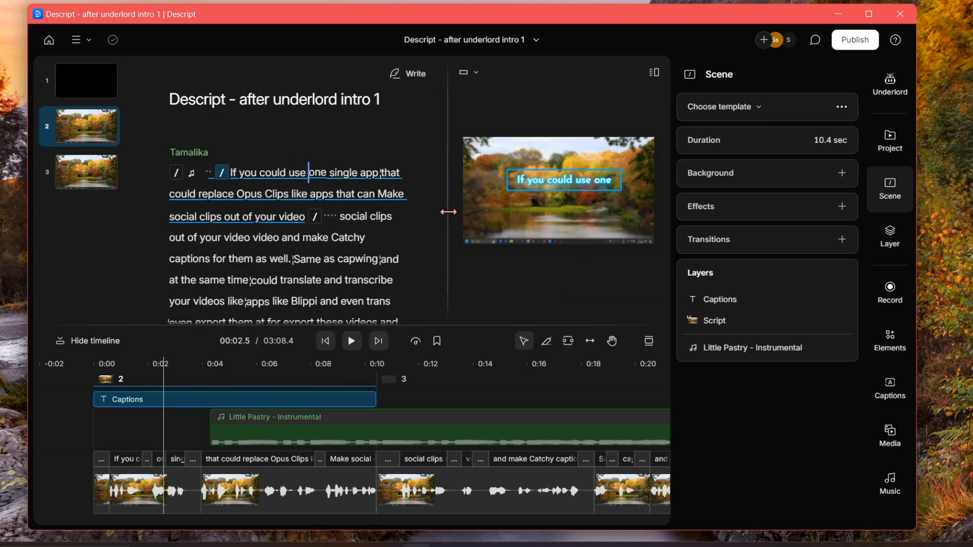
# Hide the scene settings and narrow the script area to enlarge the video preview
pyautogui.moveTo(447, 212); pyautogui.dragTo(414, 212)
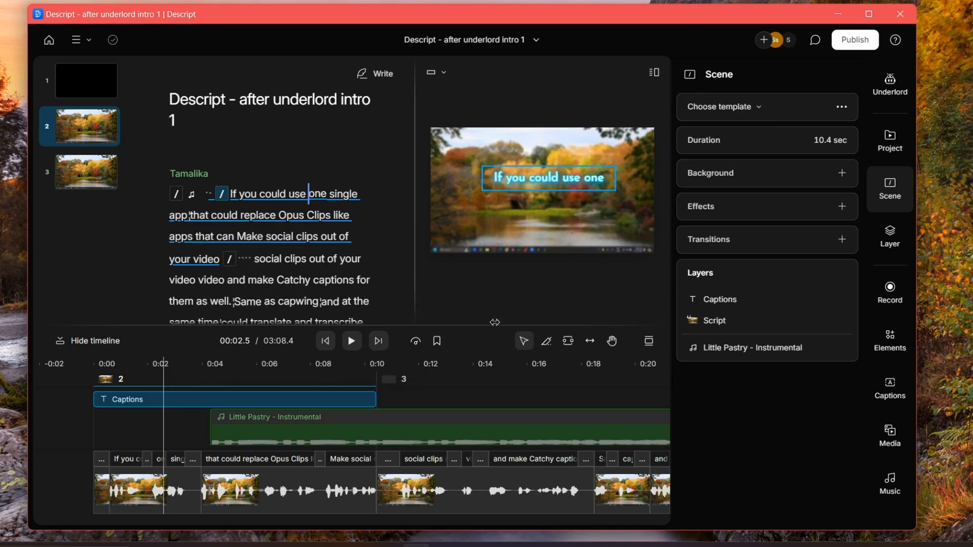
pyautogui.click(894, 188)
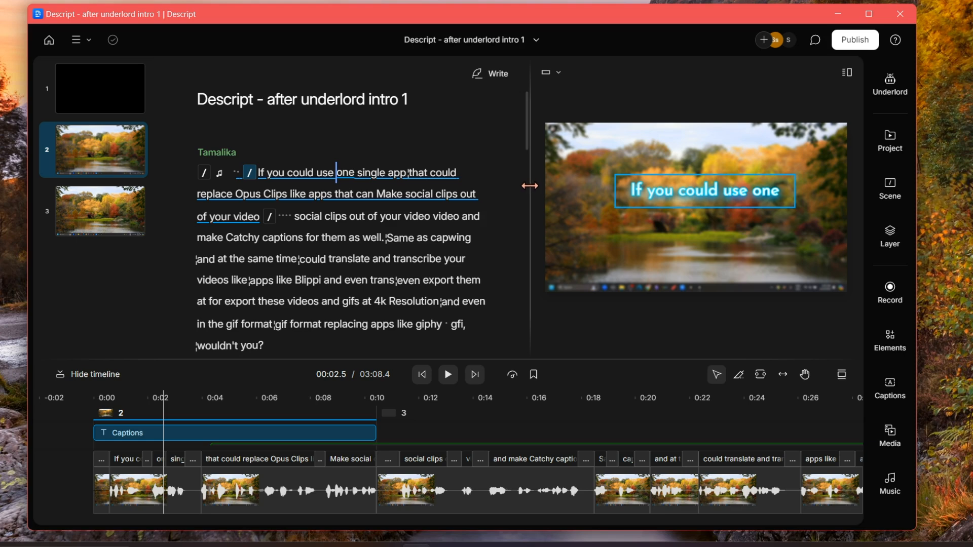
pyautogui.moveTo(529, 186); pyautogui.dragTo(442, 183)
pyautogui.click(171, 151)
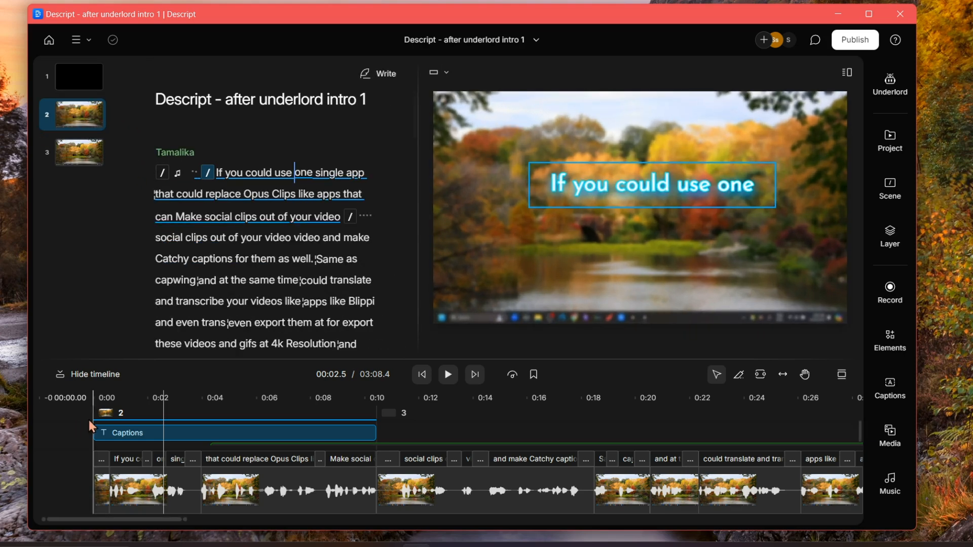
# Play scene 2 to preview its animated captions and stop near the scene's end
pyautogui.click(88, 420)
pyautogui.click(448, 376)
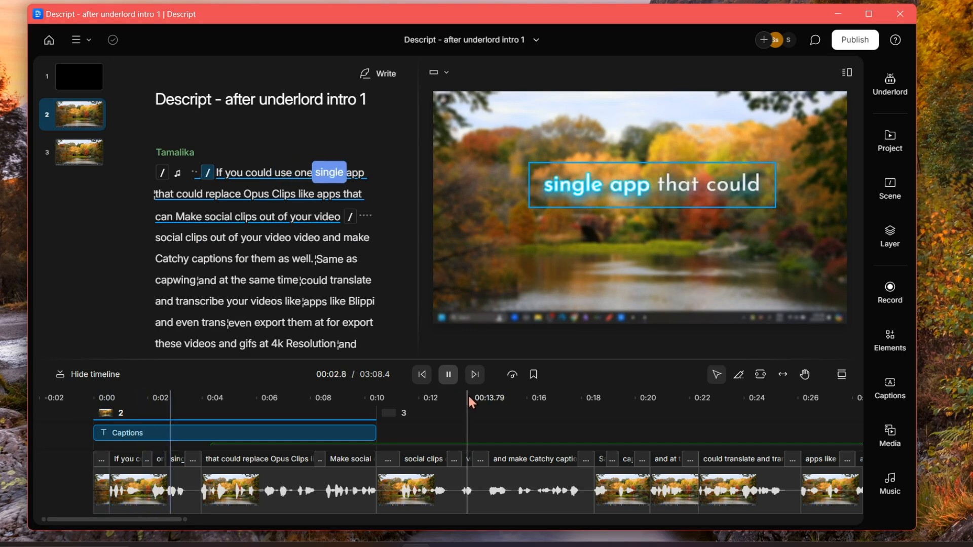
pyautogui.click(448, 376)
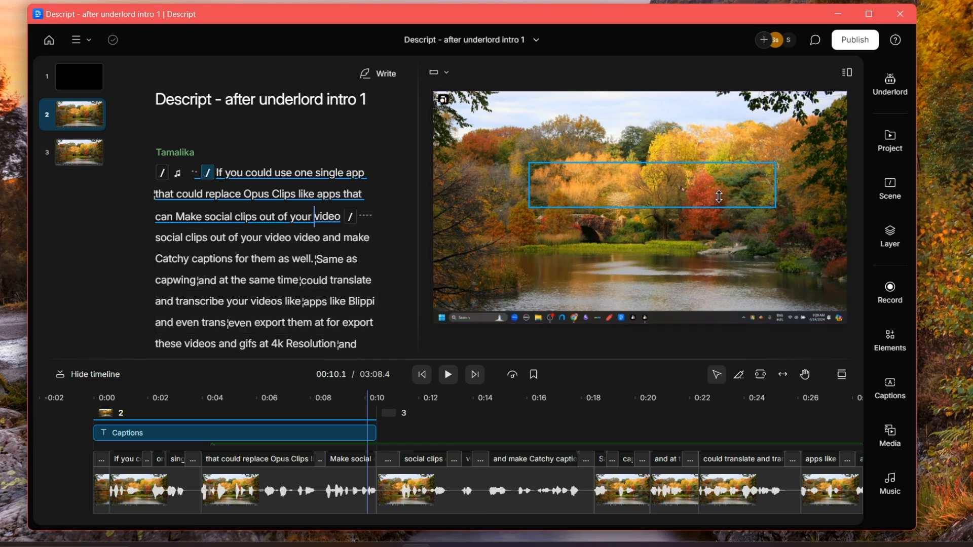
# Review the publish and export options, including the file formats available for timeline export
pyautogui.click(856, 41)
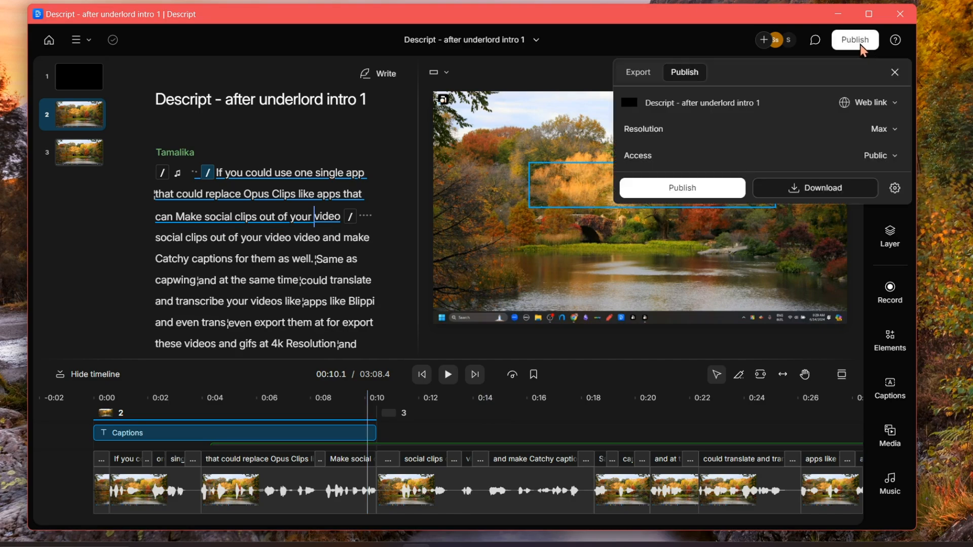
pyautogui.click(712, 195)
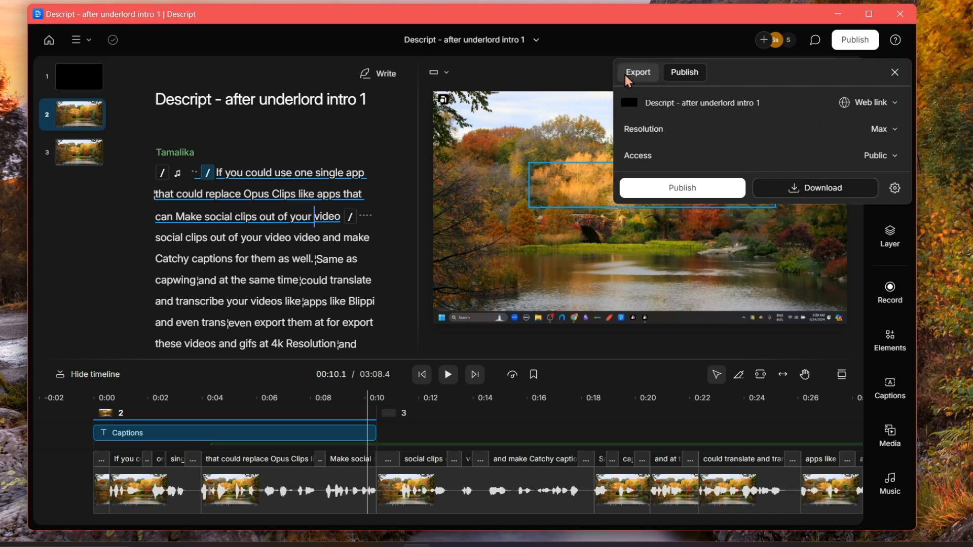
pyautogui.click(638, 74)
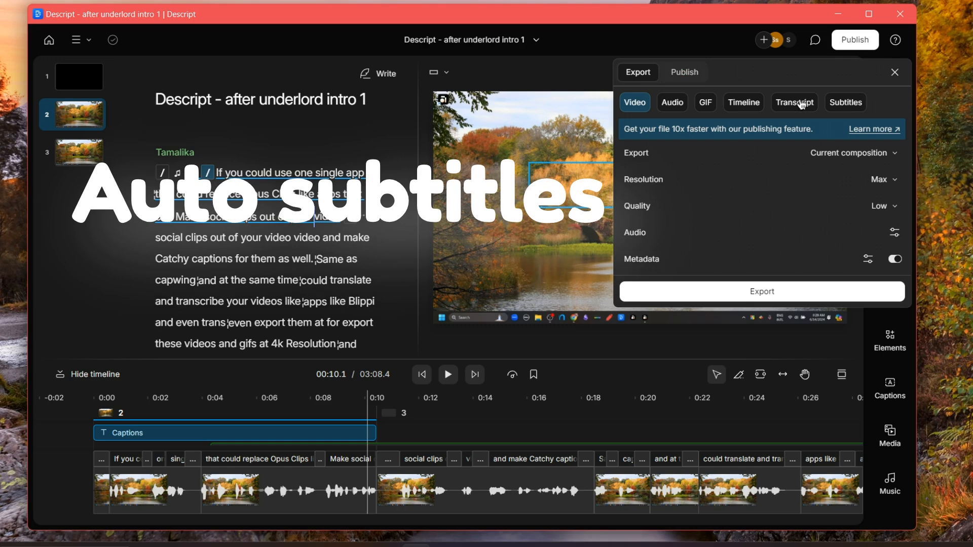
pyautogui.click(742, 103)
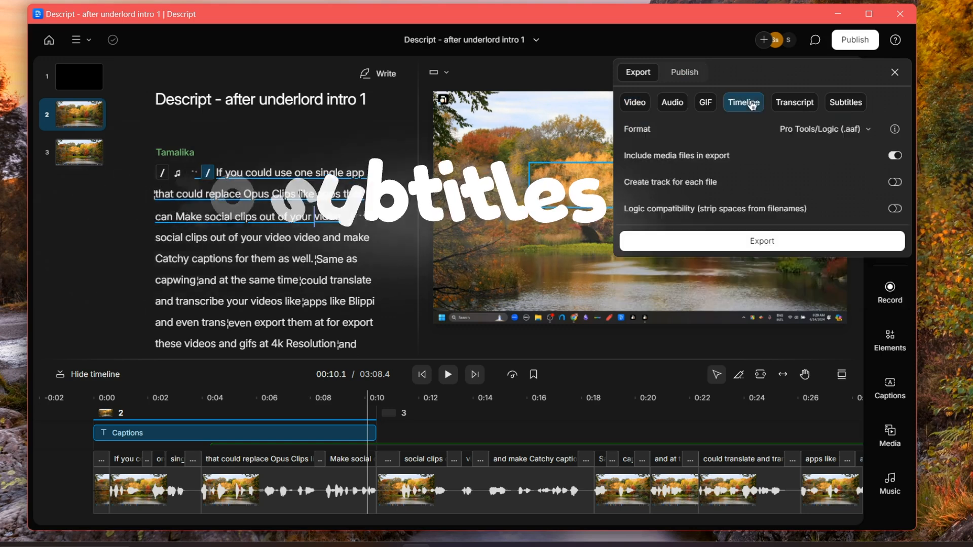
pyautogui.click(863, 128)
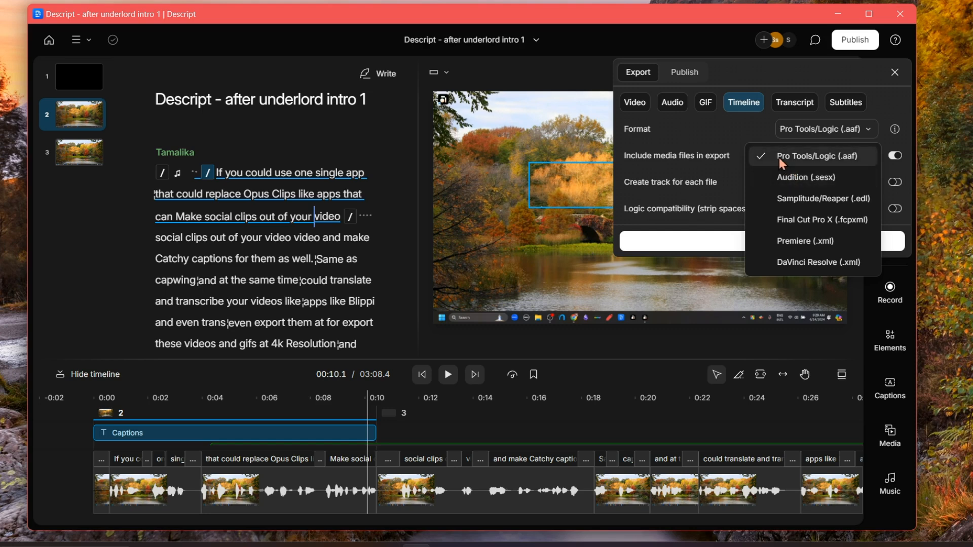
pyautogui.click(744, 104)
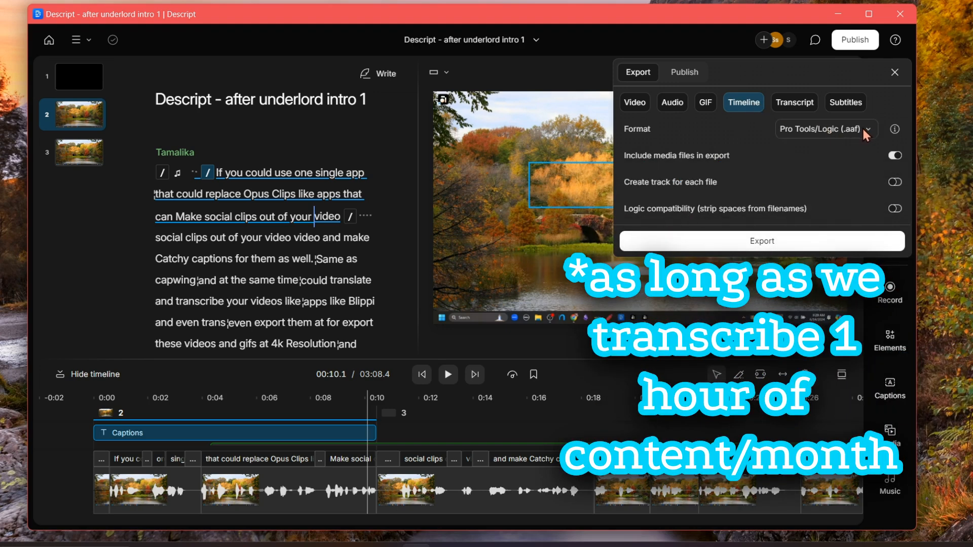
# Browse the publishing destinations, choose YouTube, and inspect the video description and its timestamps
pyautogui.click(685, 73)
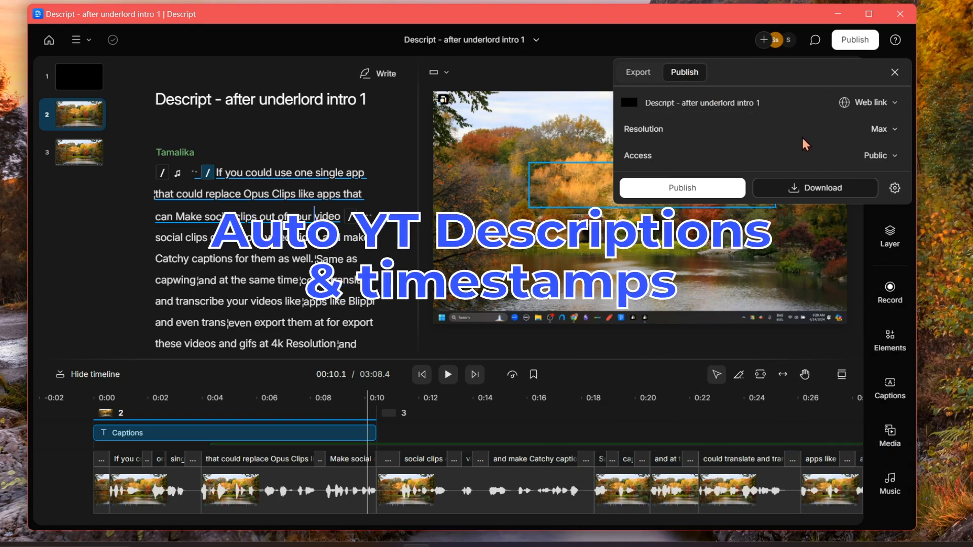
pyautogui.click(872, 103)
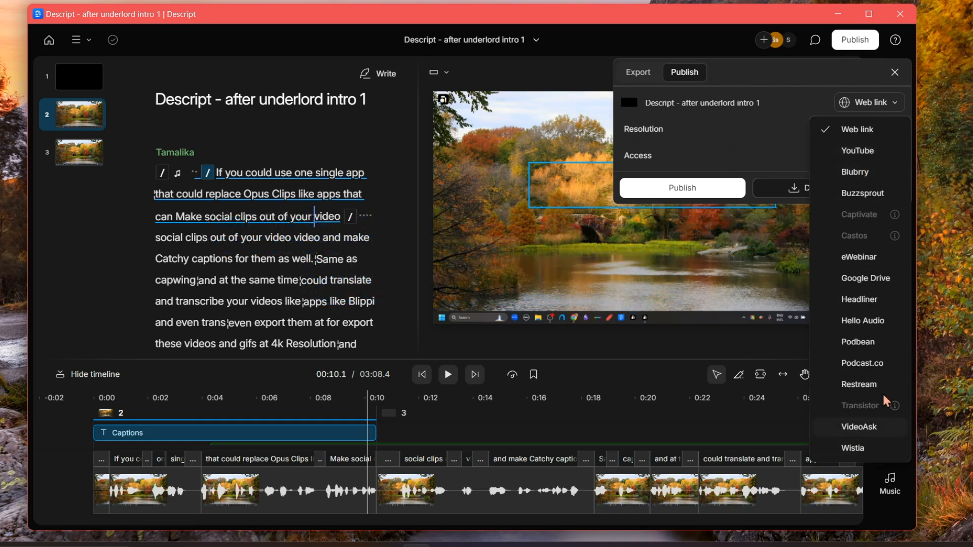
pyautogui.click(857, 151)
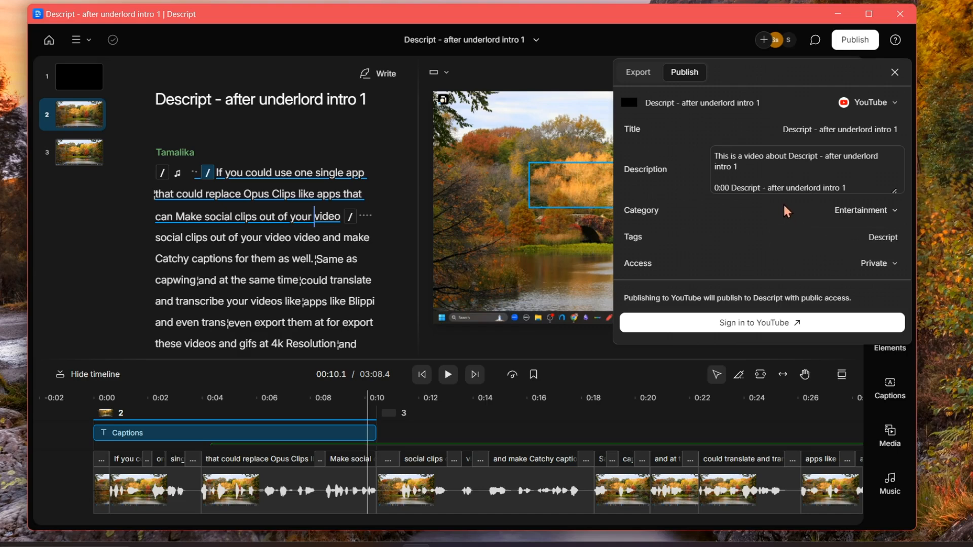
pyautogui.click(838, 162)
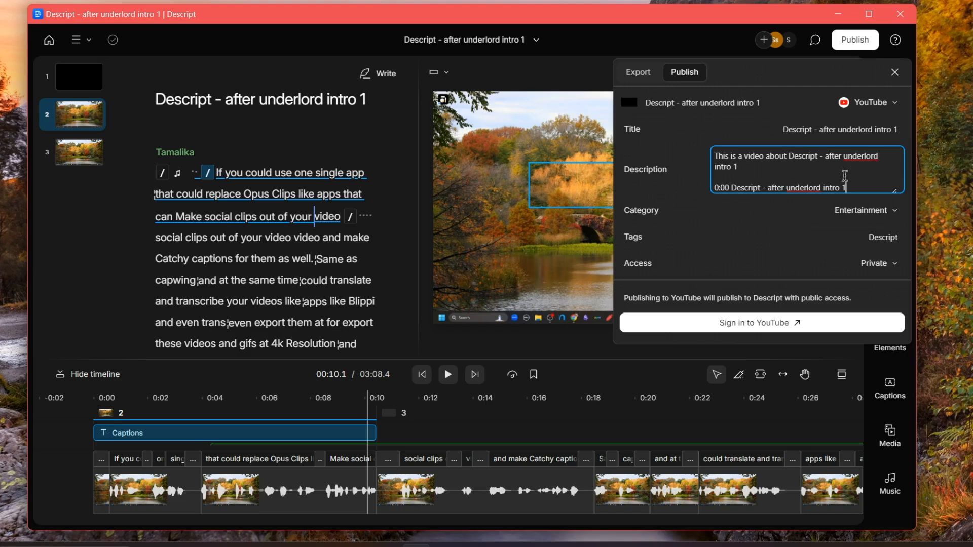
pyautogui.scroll(-1, 796, 181)
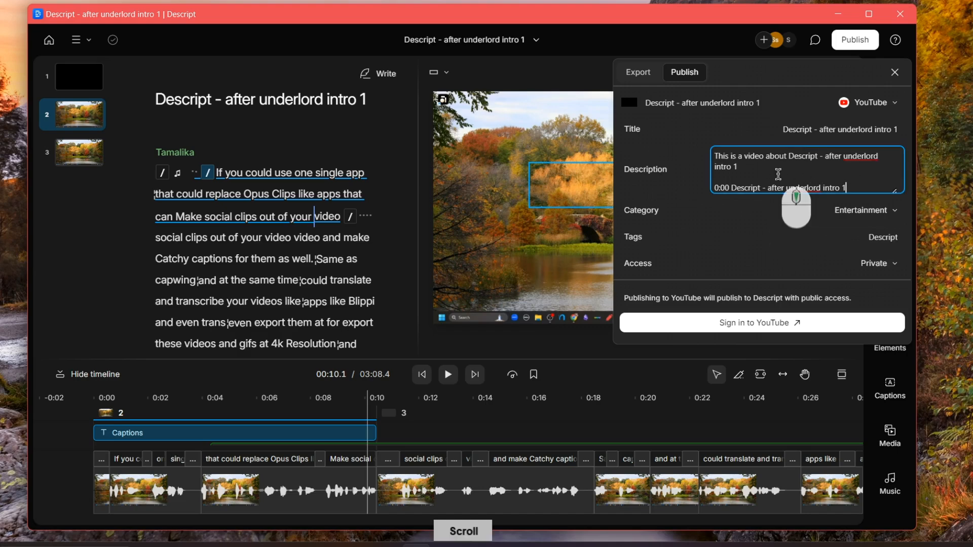
pyautogui.click(851, 187)
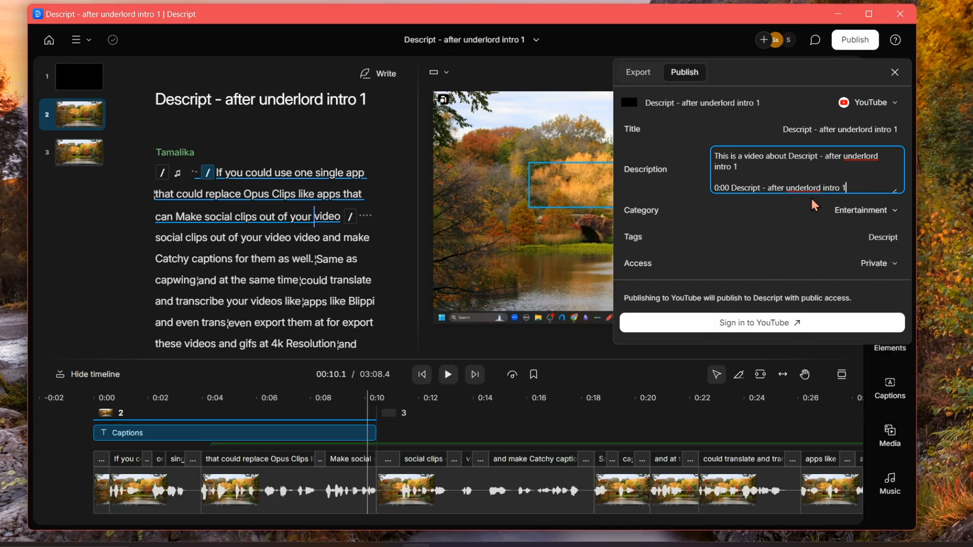
pyautogui.click(895, 74)
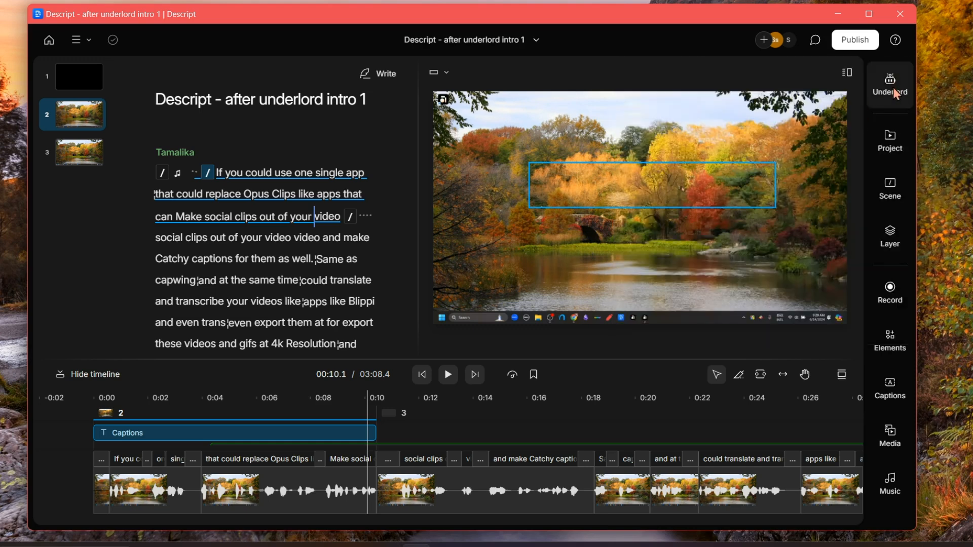
# Generate chapters with Underlord using the Auto number setting and add them to the script
pyautogui.click(894, 90)
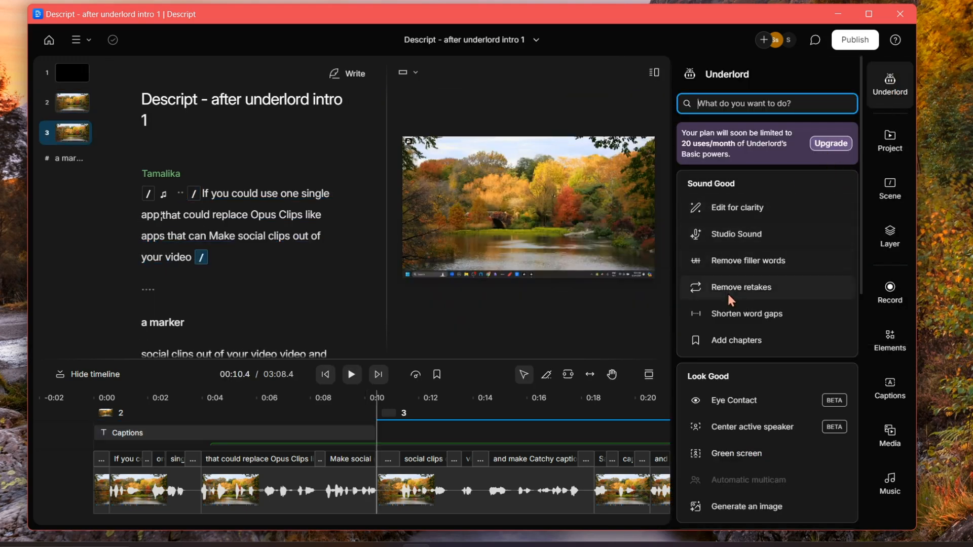
pyautogui.click(740, 348)
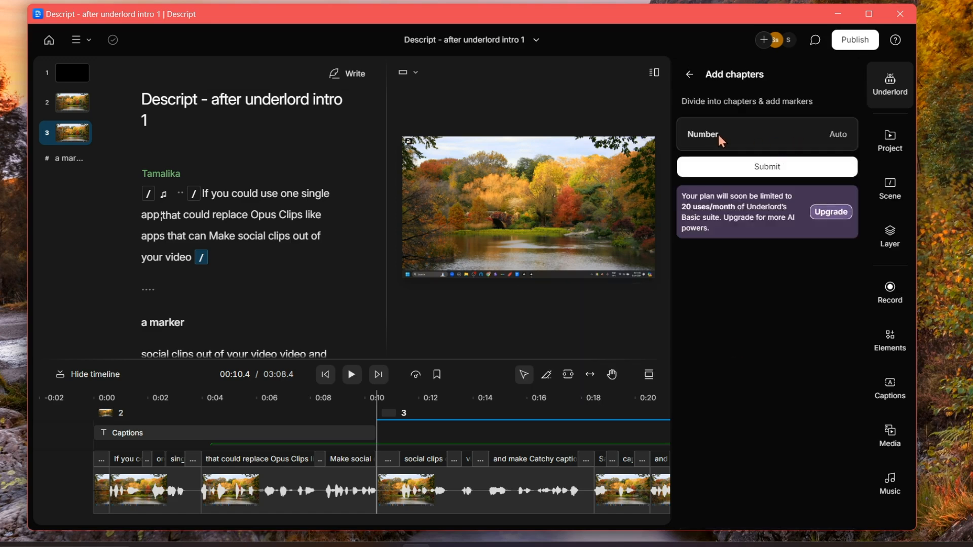
pyautogui.click(803, 168)
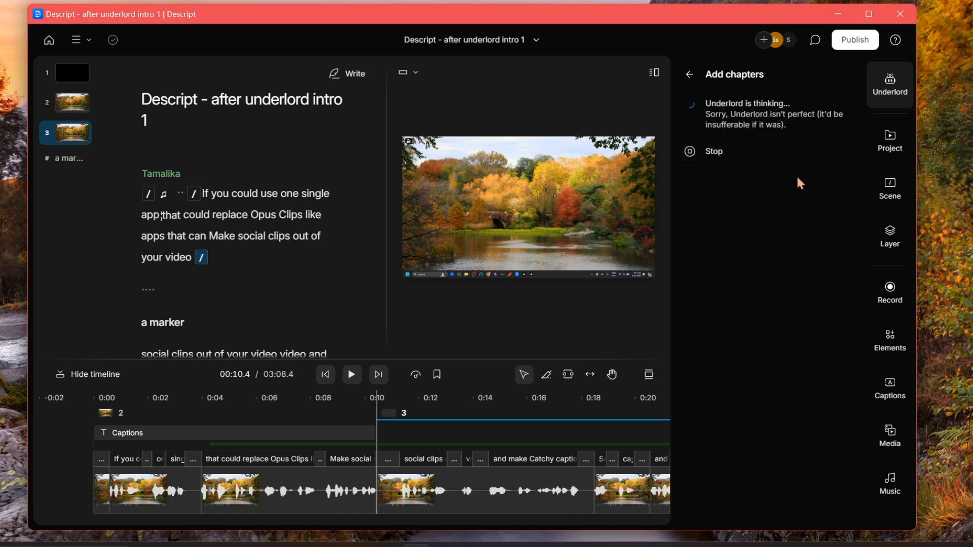
pyautogui.scroll(-3, 785, 210)
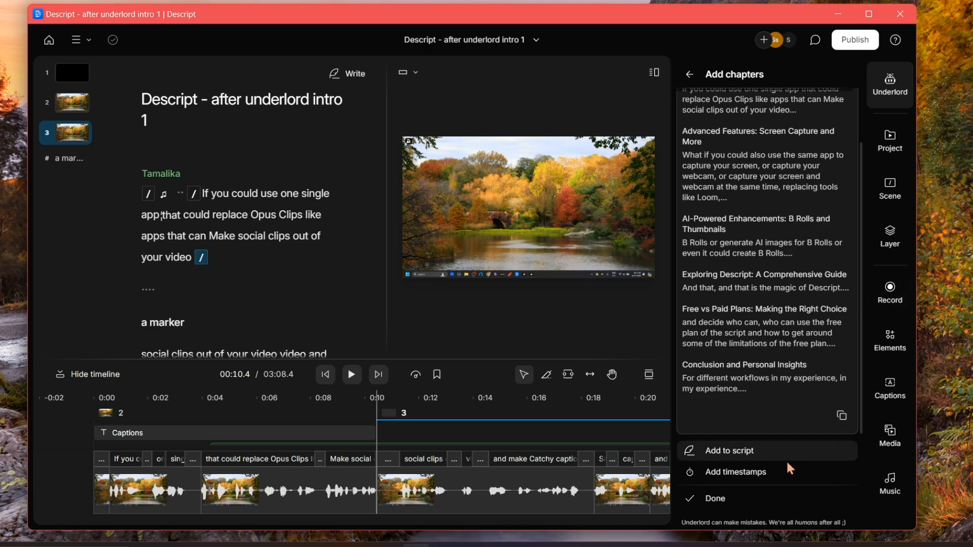
pyautogui.click(736, 454)
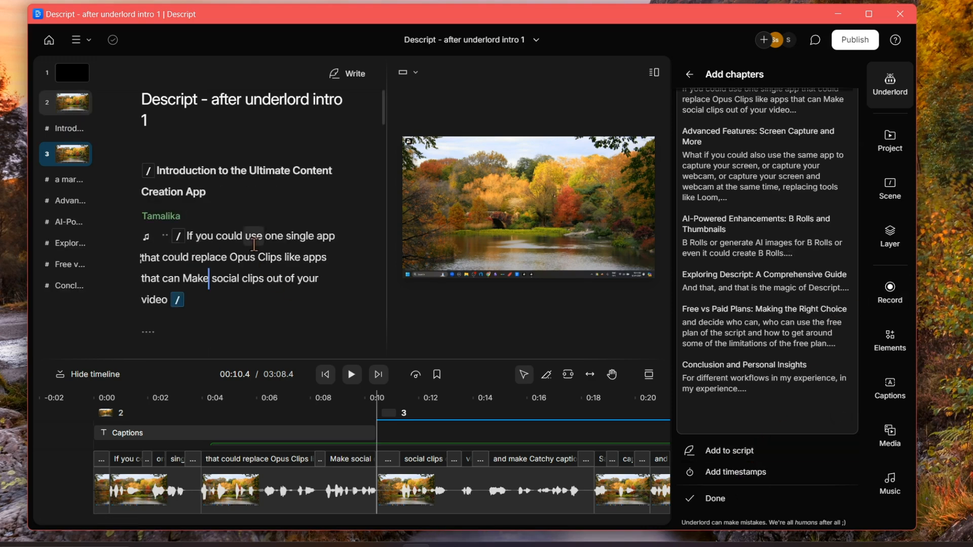
pyautogui.scroll(-15, 266, 268)
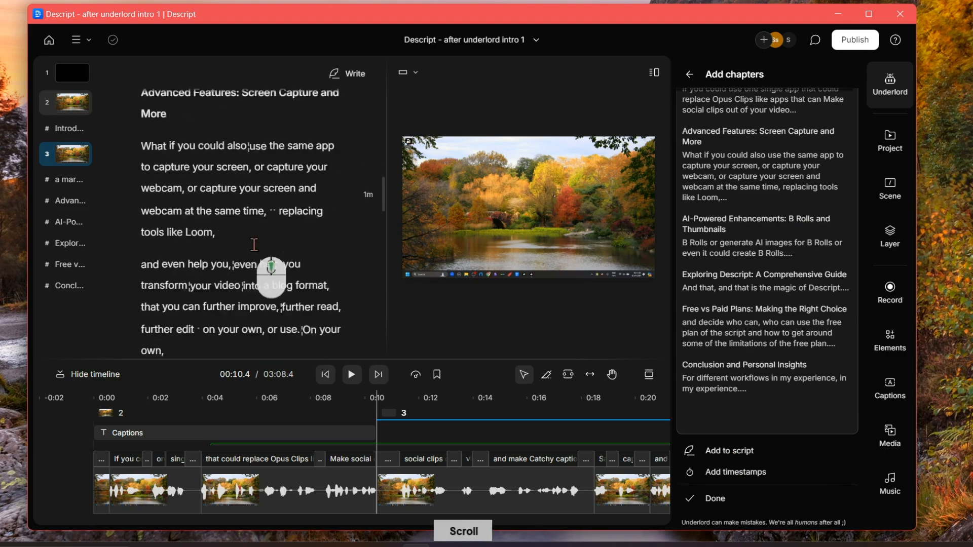
# Set the publishing destination to YouTube again and read the chapter timestamps in the description
pyautogui.click(856, 41)
pyautogui.click(871, 102)
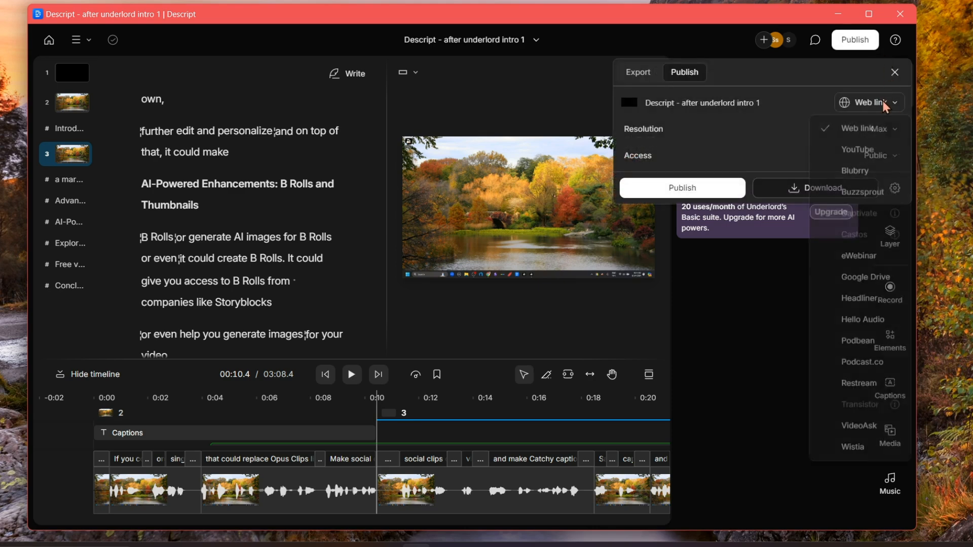
pyautogui.click(875, 151)
pyautogui.moveTo(892, 154); pyautogui.dragTo(893, 190)
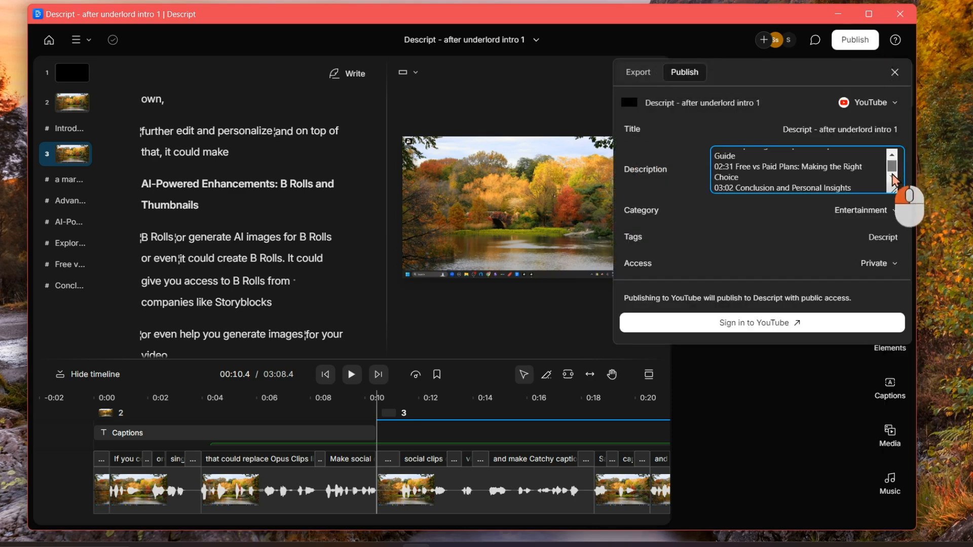
pyautogui.scroll(5, 893, 190)
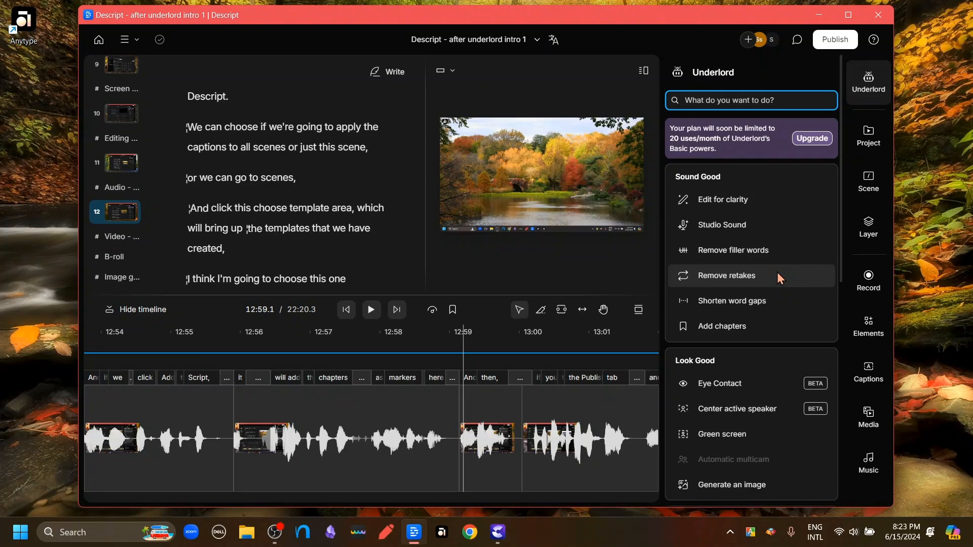
# Generate and review a YouTube description with timestamps in Underlord, and return to the list of AI tools
pyautogui.scroll(-8, 779, 276)
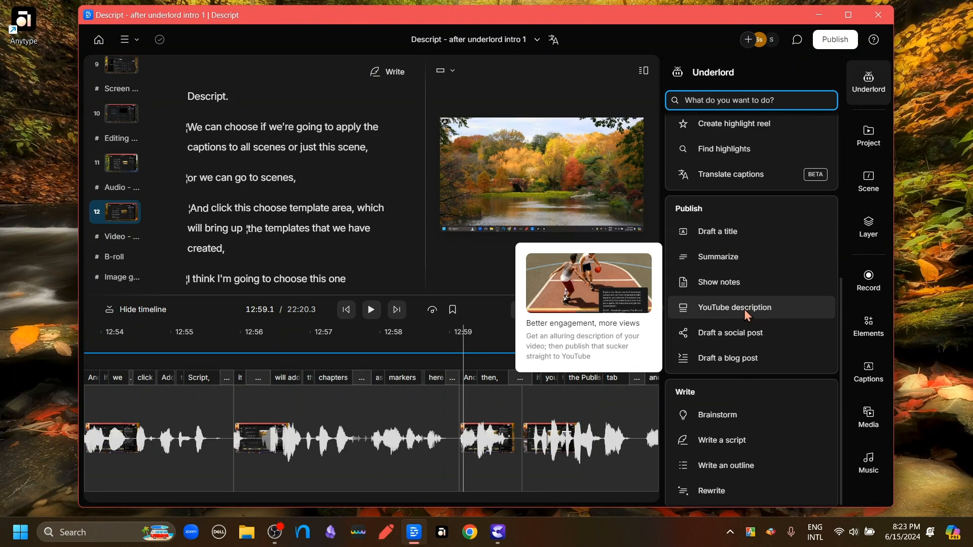
pyautogui.click(744, 309)
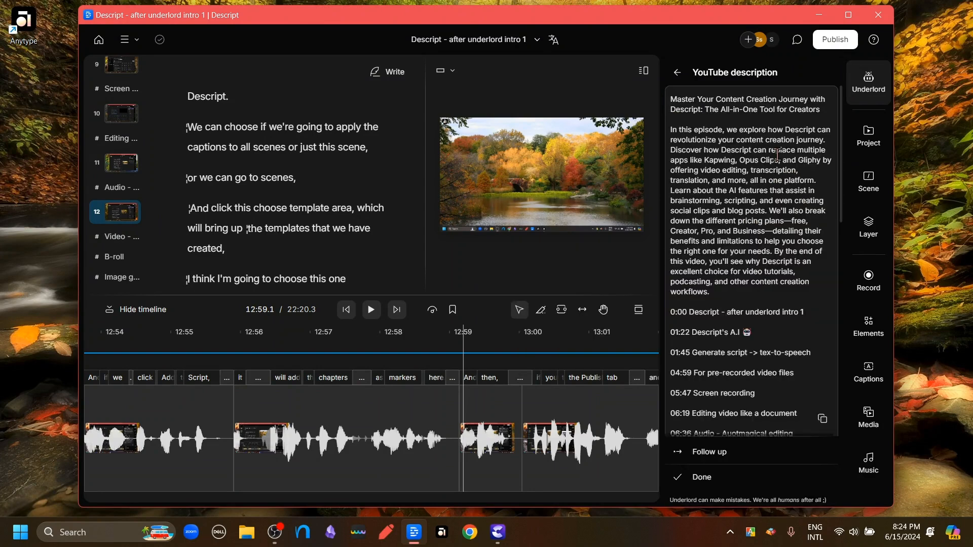
pyautogui.scroll(-5, 777, 154)
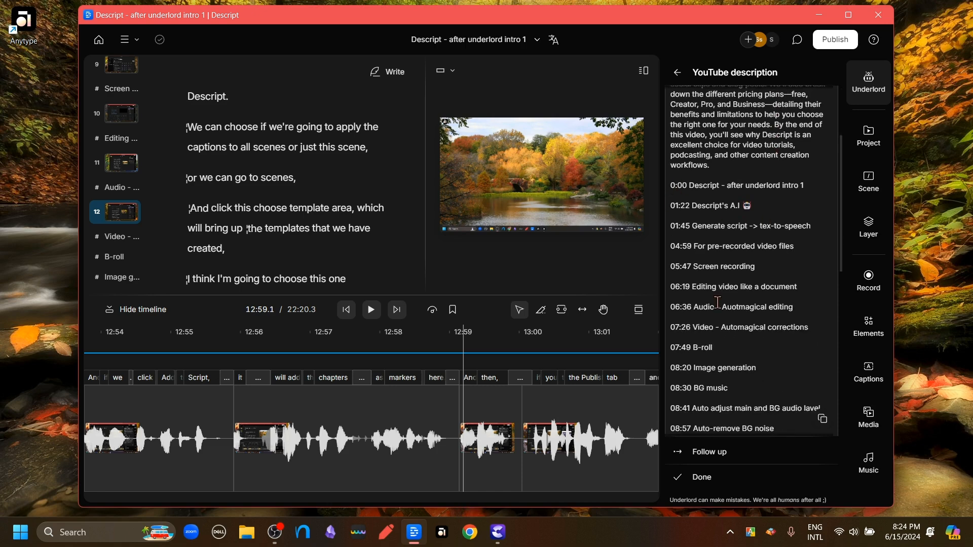
pyautogui.scroll(-8, 717, 302)
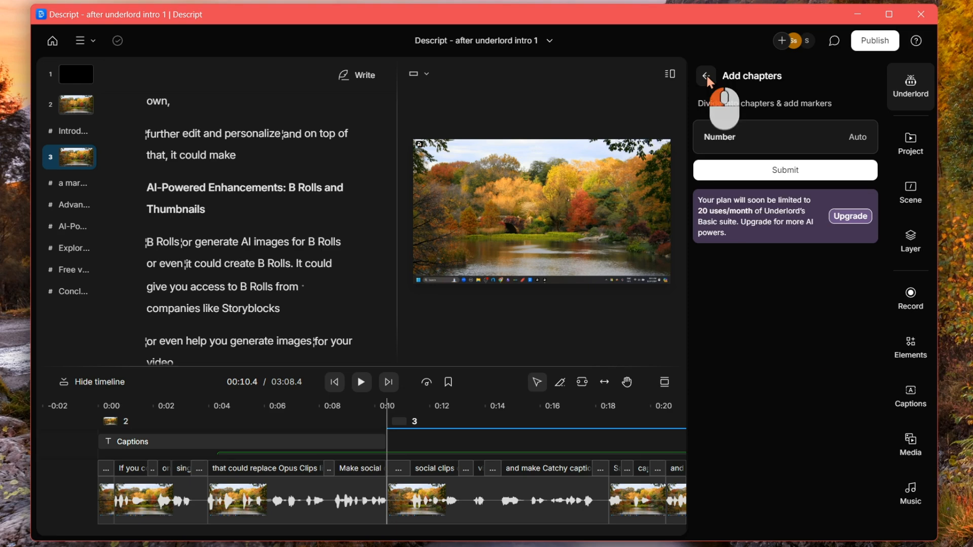
pyautogui.click(707, 76)
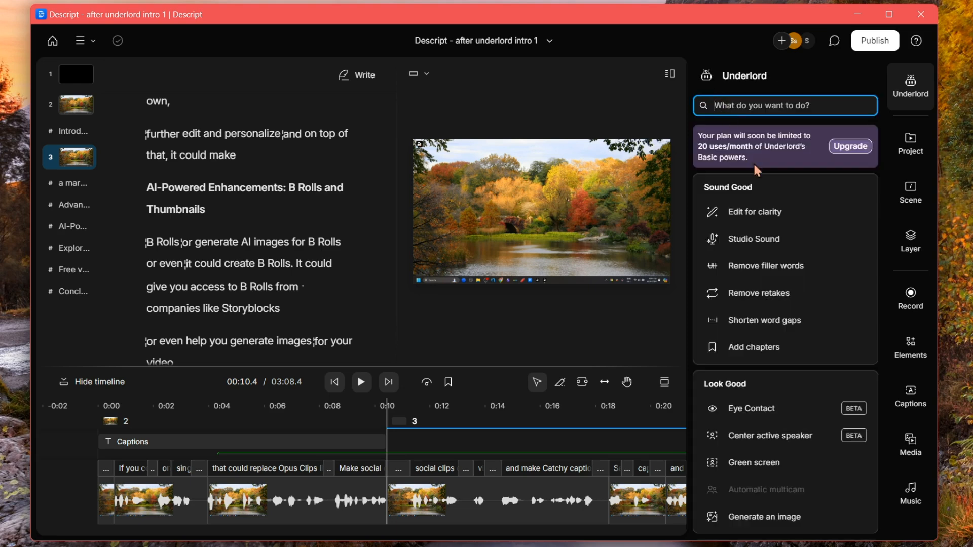
# Undo the generated chapters and insert a marker titled "another marker" after the paragraph ending in "wouldn't you?"
pyautogui.hotkey('ctrl', 'z')
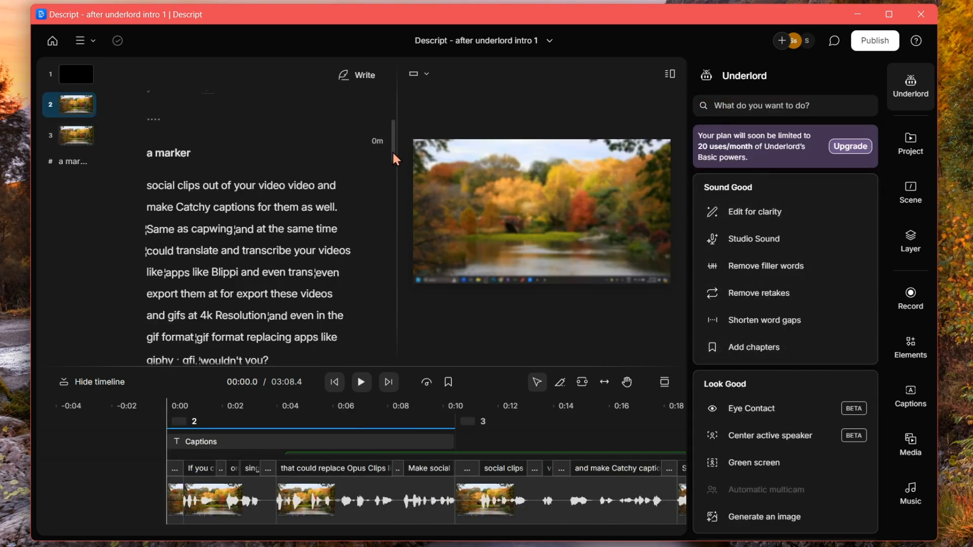
pyautogui.moveTo(394, 153); pyautogui.dragTo(393, 183)
pyautogui.click(287, 207)
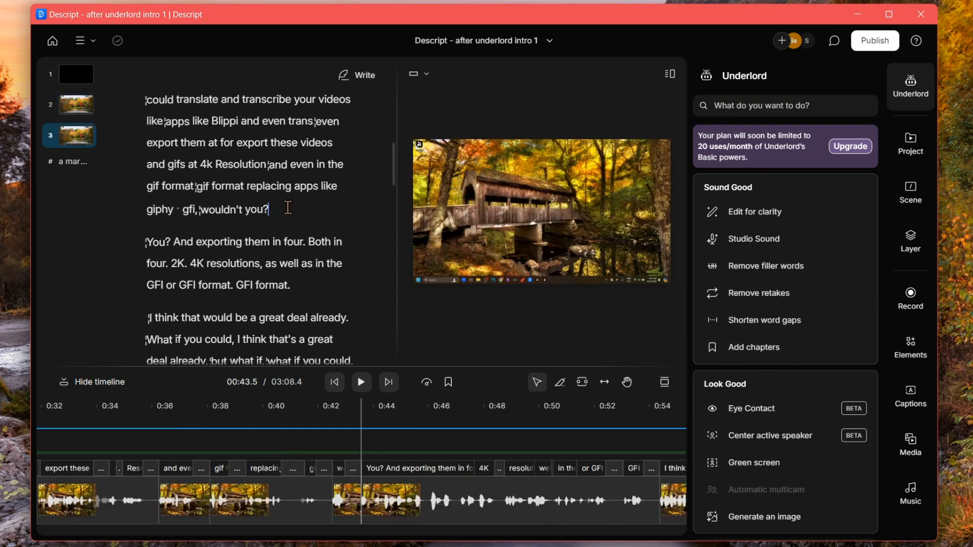
pyautogui.press('Return')
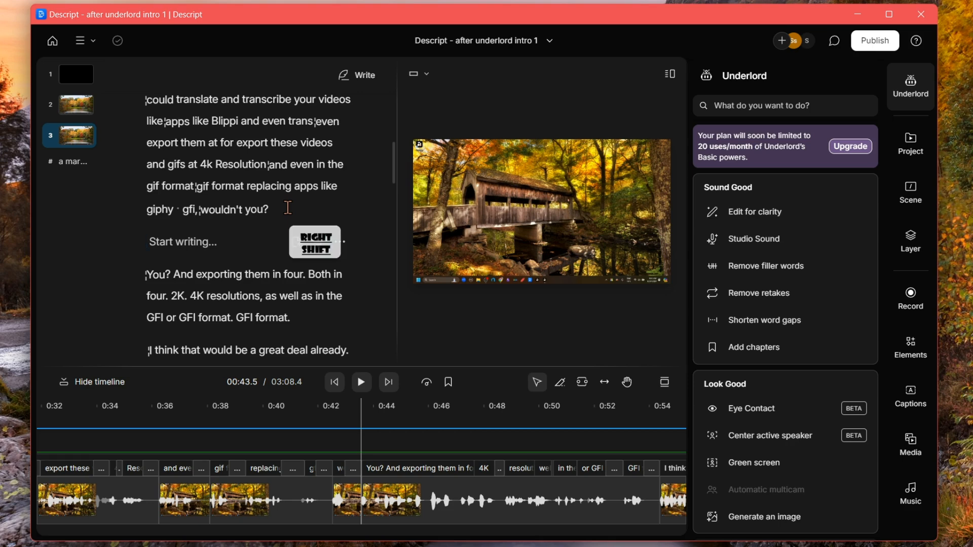
pyautogui.write('#')
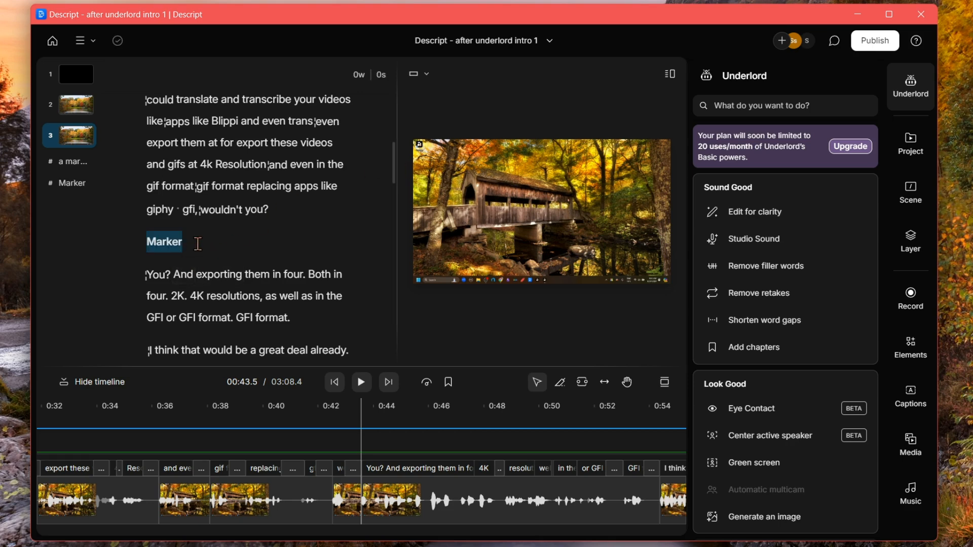
pyautogui.write('another m')
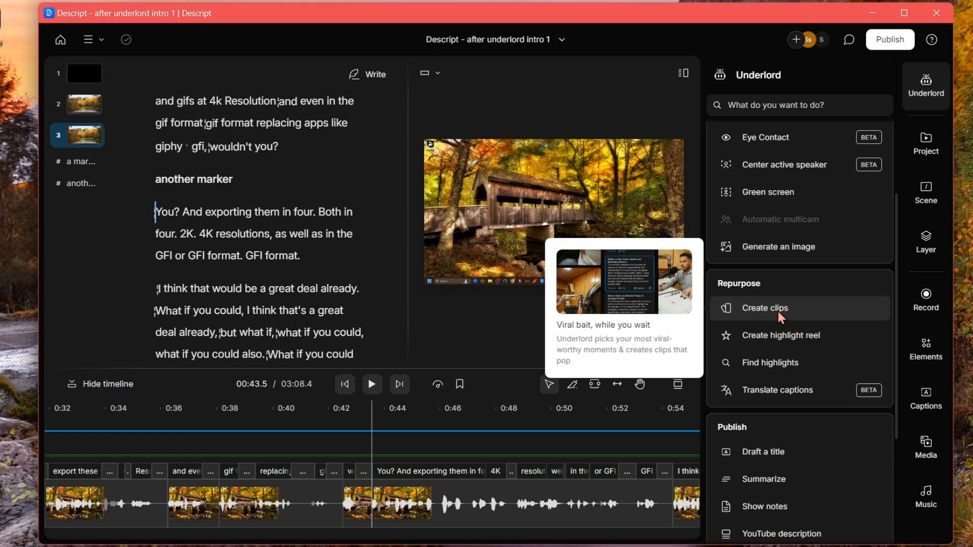
# Generate clips with Underlord's Create clips tool, setting the number of clips to 3 and choosing the Minimal - 4 layout
pyautogui.click(755, 289)
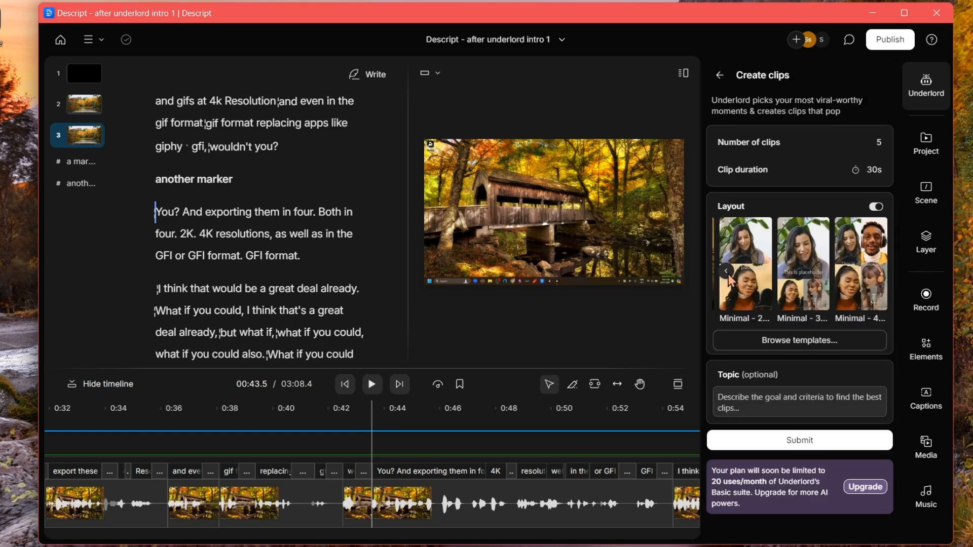
pyautogui.click(866, 315)
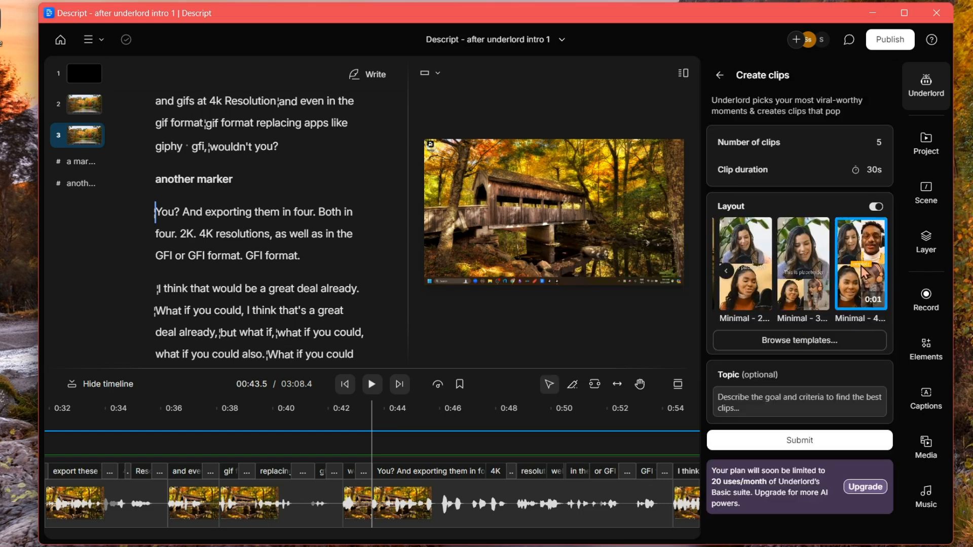
pyautogui.click(878, 142)
pyautogui.write('3')
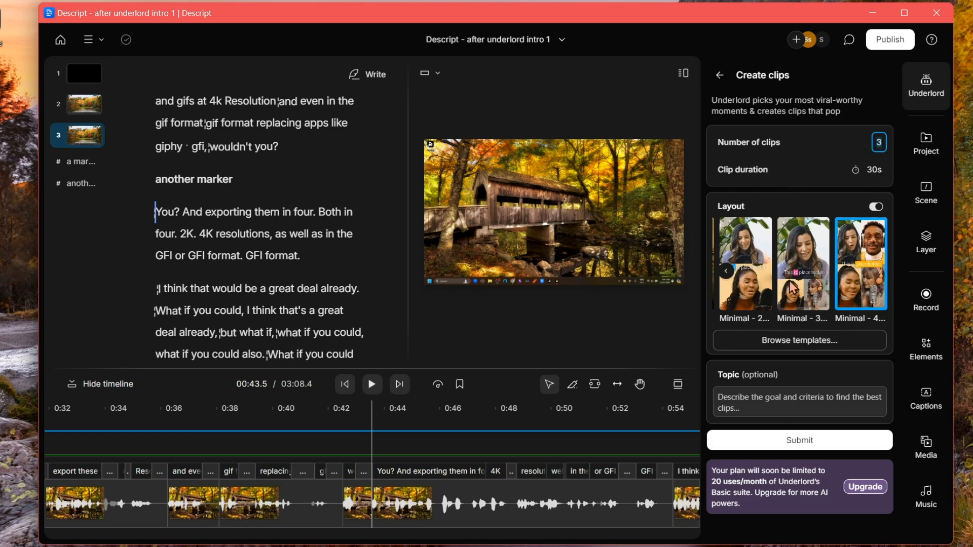
pyautogui.click(821, 343)
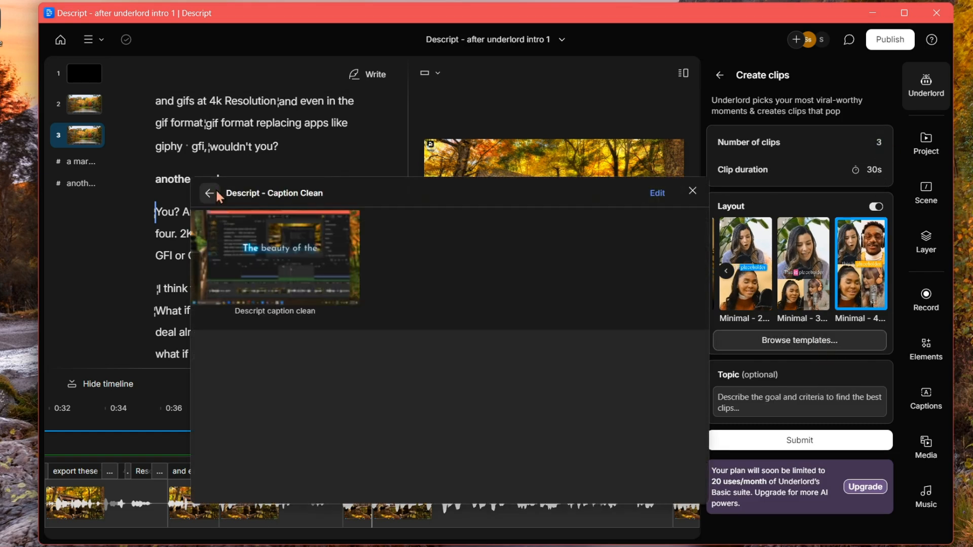
pyautogui.click(685, 193)
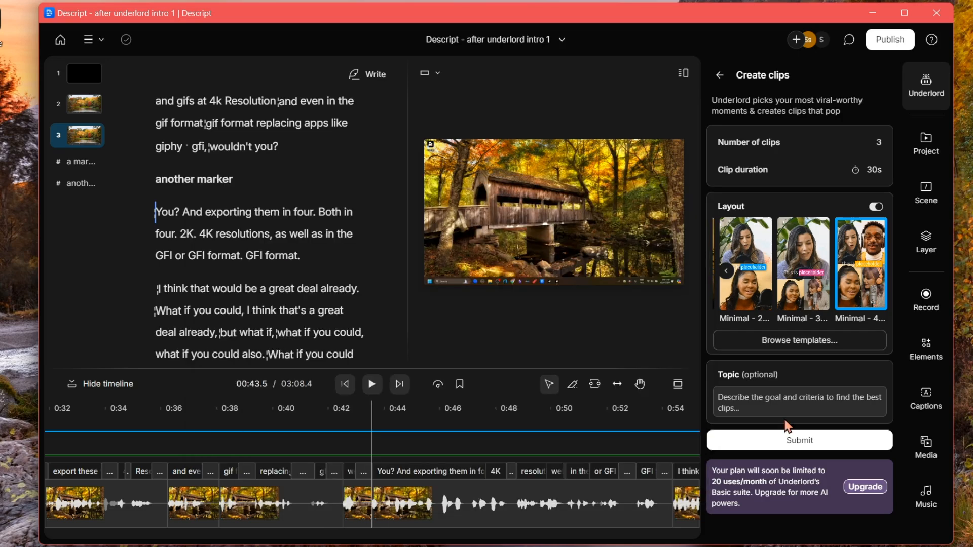
pyautogui.click(821, 447)
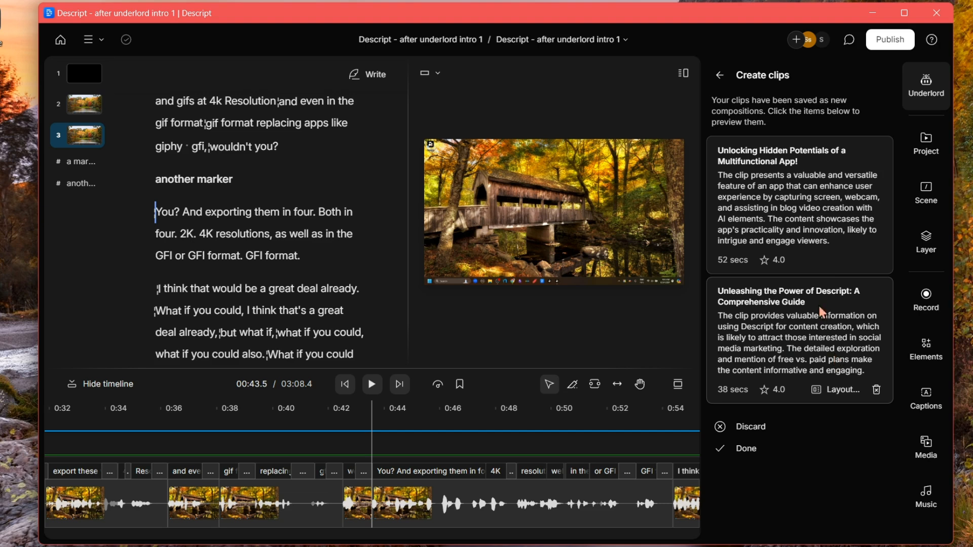
# Preview the clip "Unlocking Hidden Potentials of a Multifunctional App!" and look through the list of clip compositions
pyautogui.click(792, 234)
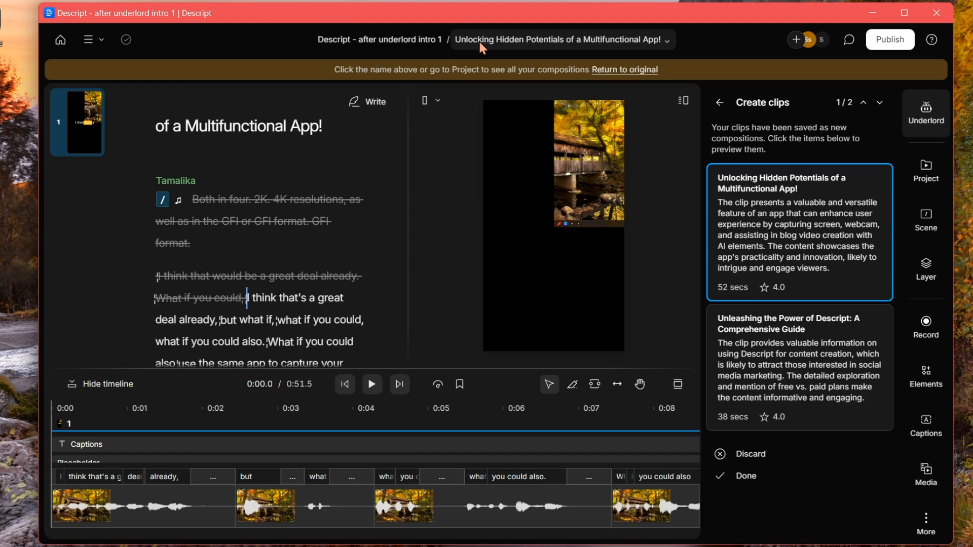
pyautogui.click(515, 41)
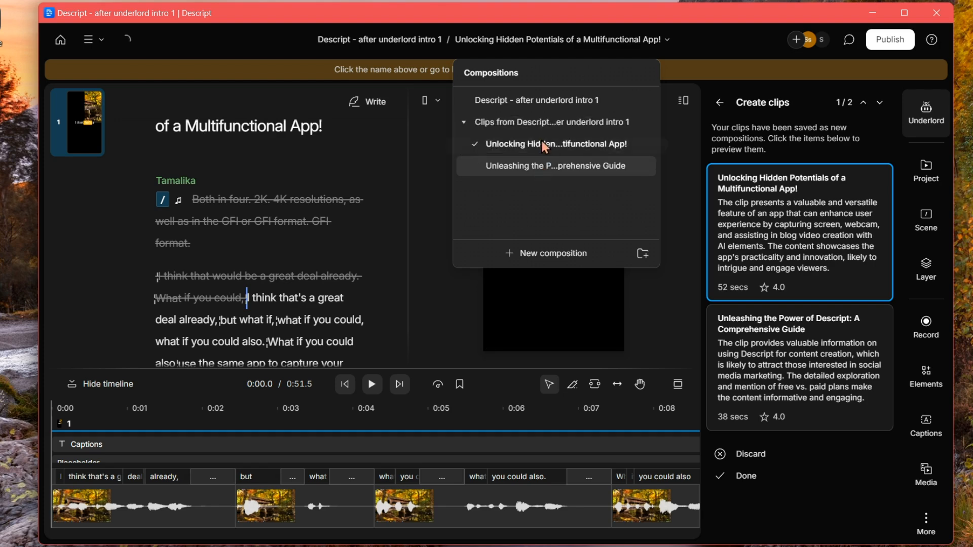
pyautogui.click(543, 167)
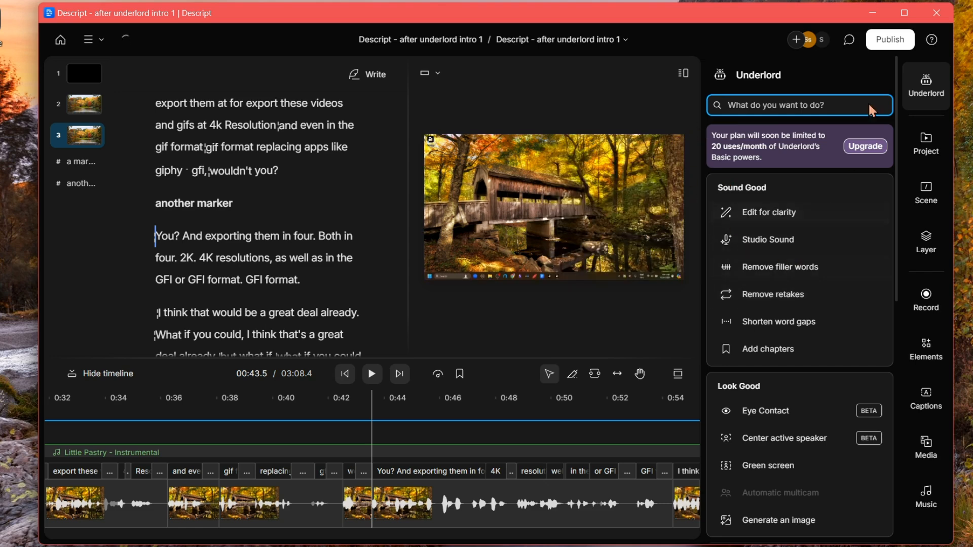
# Look over the video export options of the original composition and close them
pyautogui.click(882, 45)
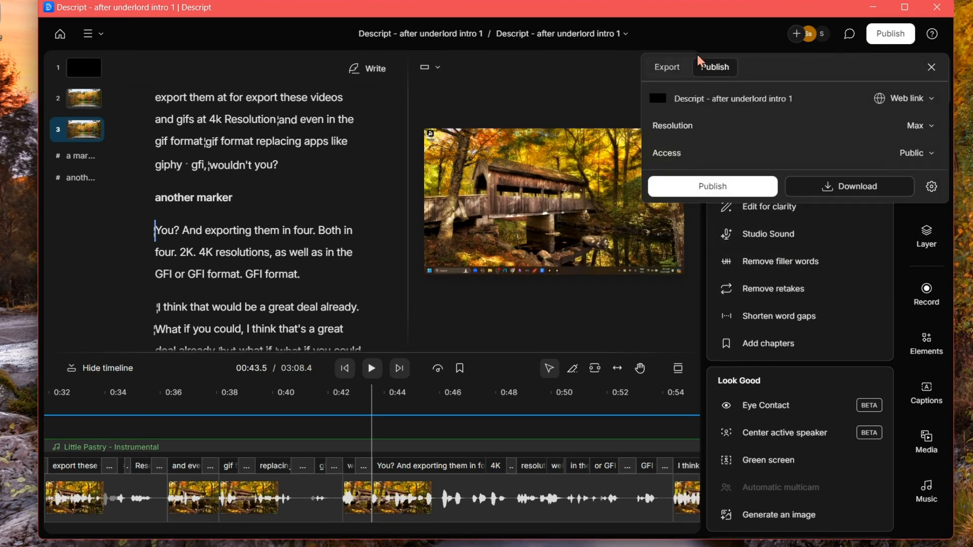
pyautogui.click(658, 68)
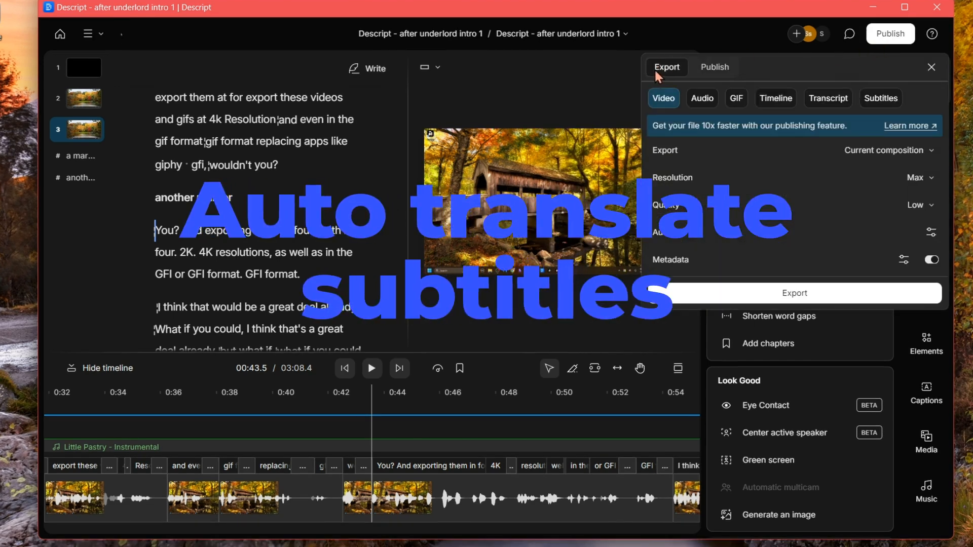
pyautogui.click(931, 68)
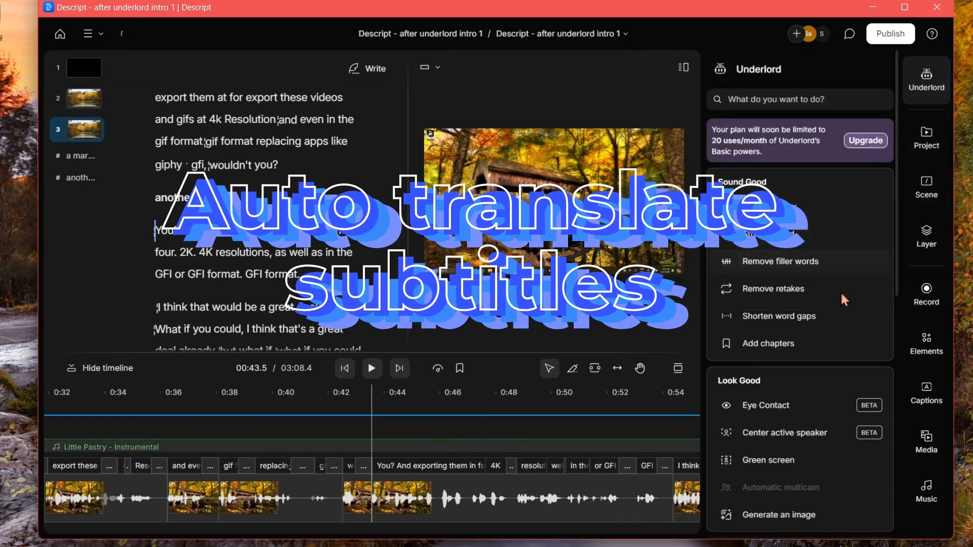
# Translate the captions into Hindi with Underlord, read through the translation review and finish it
pyautogui.moveTo(840, 311)
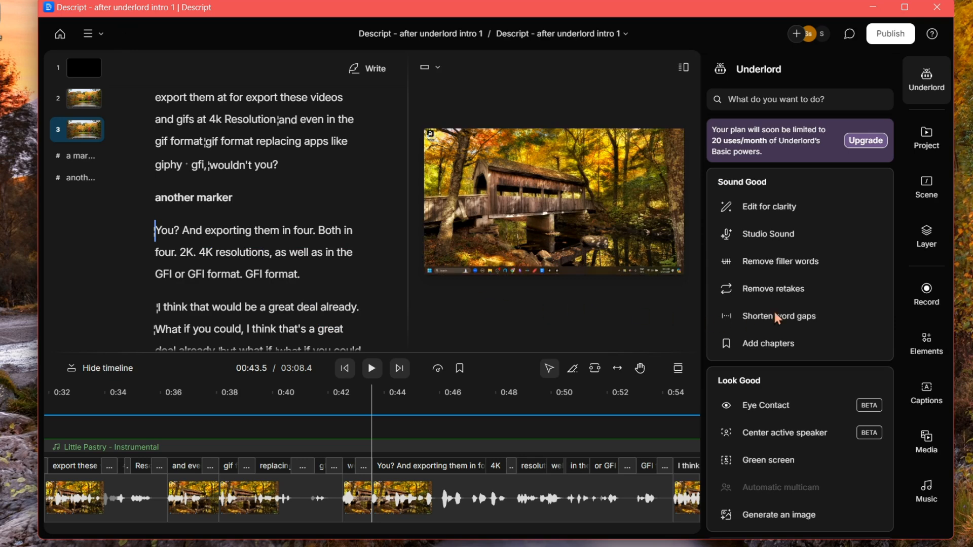
pyautogui.scroll(-6, 777, 318)
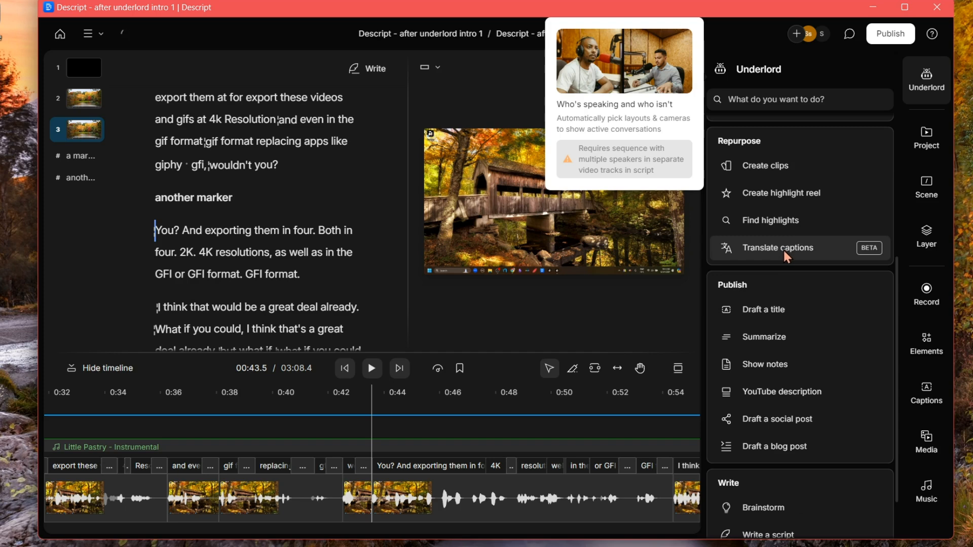
pyautogui.click(786, 256)
pyautogui.click(878, 141)
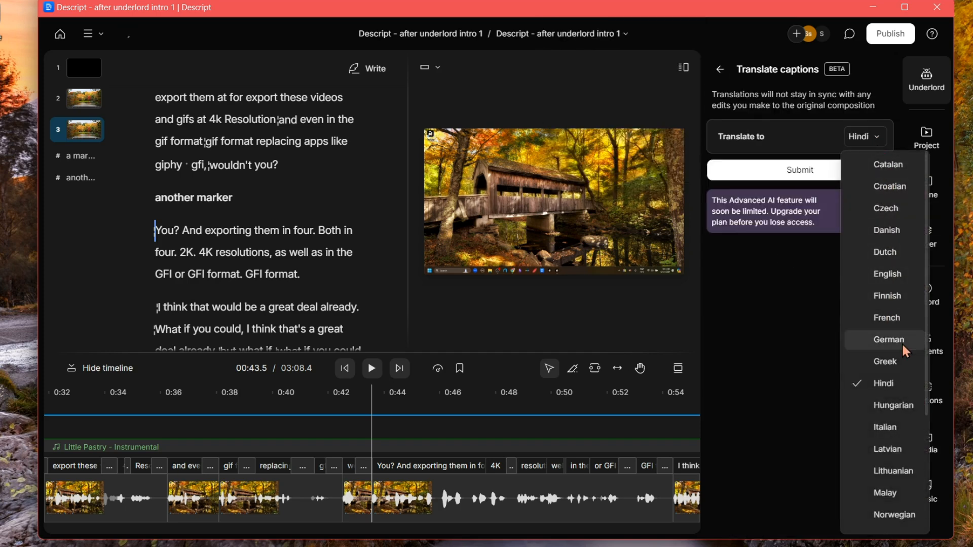
pyautogui.scroll(-4, 906, 350)
pyautogui.scroll(4, 906, 351)
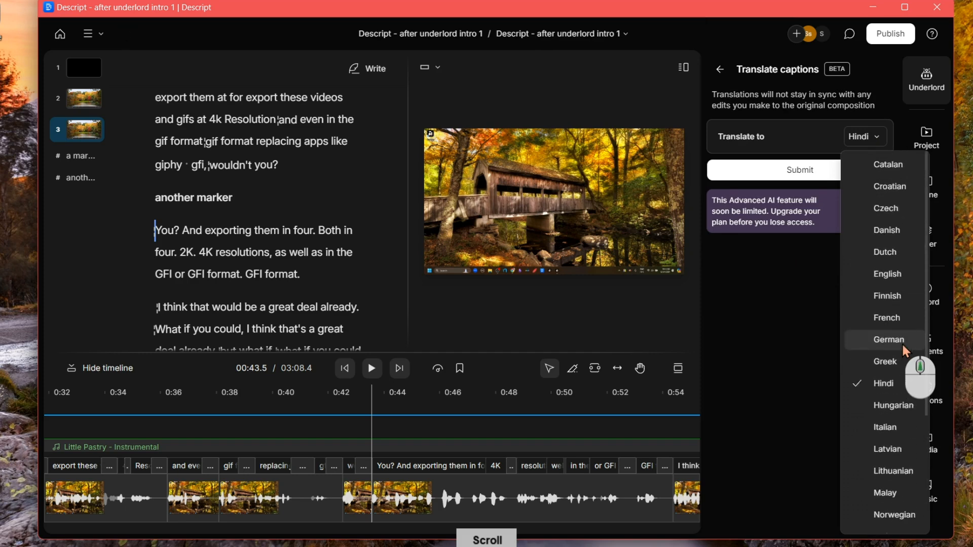
pyautogui.click(805, 173)
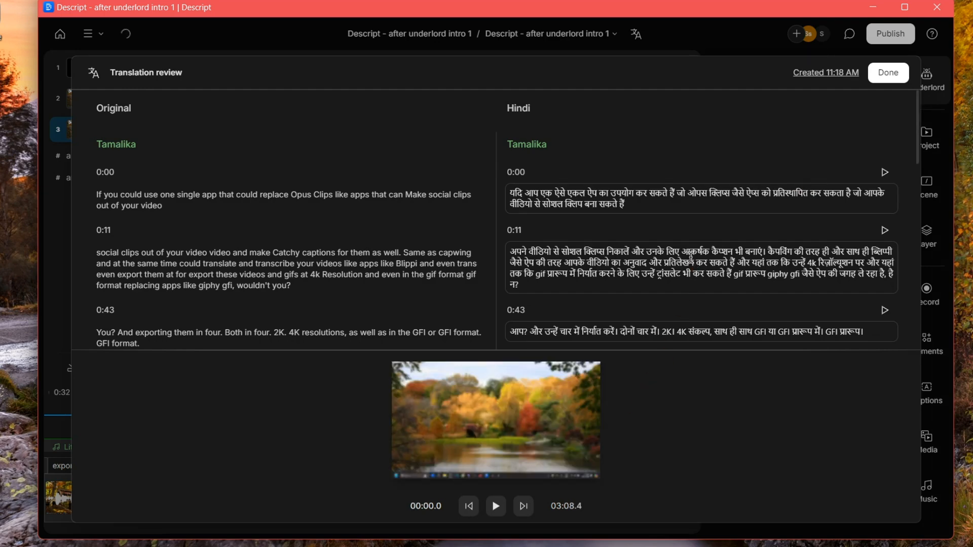
pyautogui.scroll(-1, 691, 258)
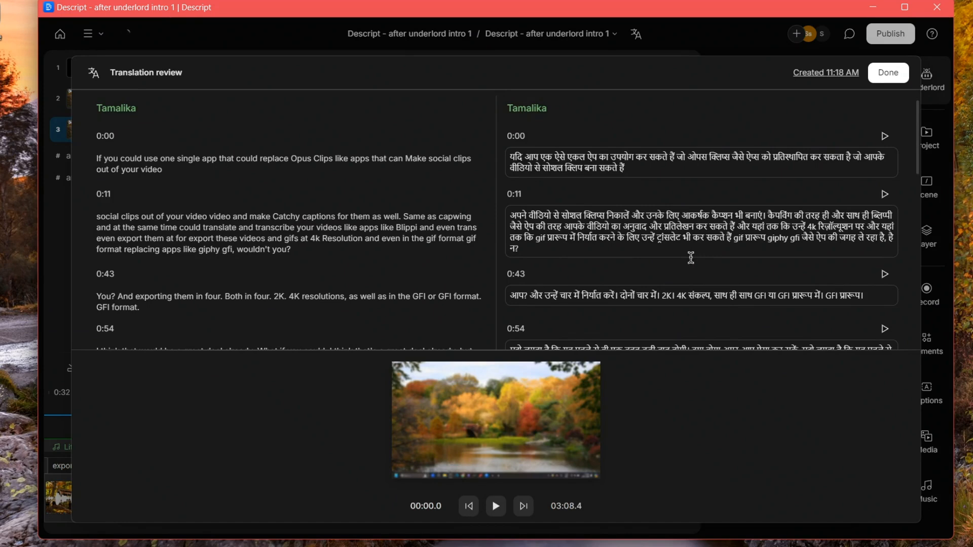
pyautogui.click(887, 76)
# Open the export options for the Hindi translation and view the Subtitles format
pyautogui.click(637, 34)
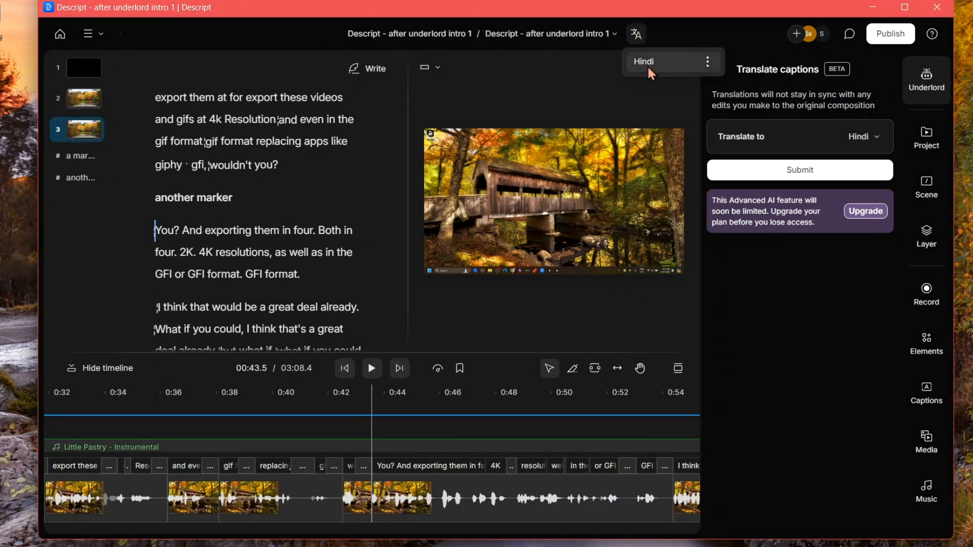
pyautogui.click(708, 62)
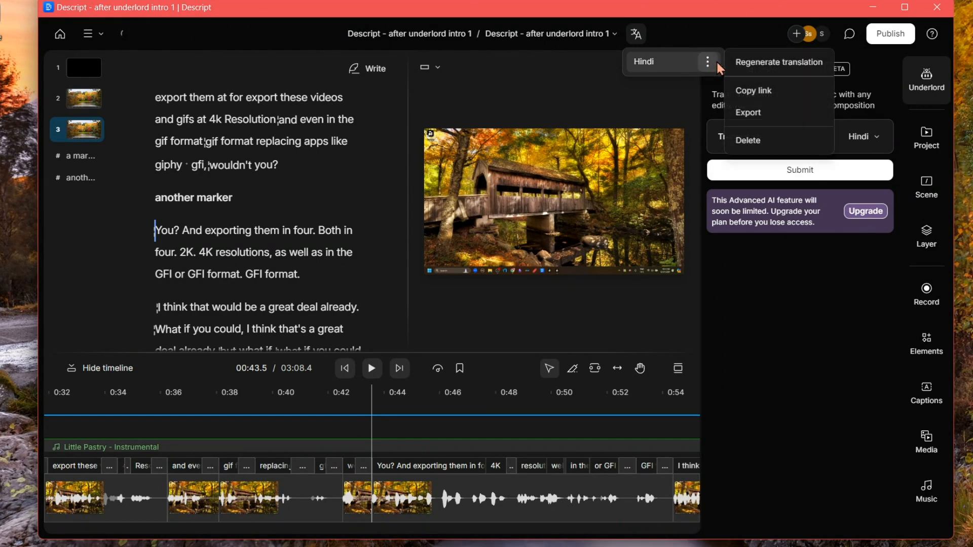
pyautogui.click(763, 115)
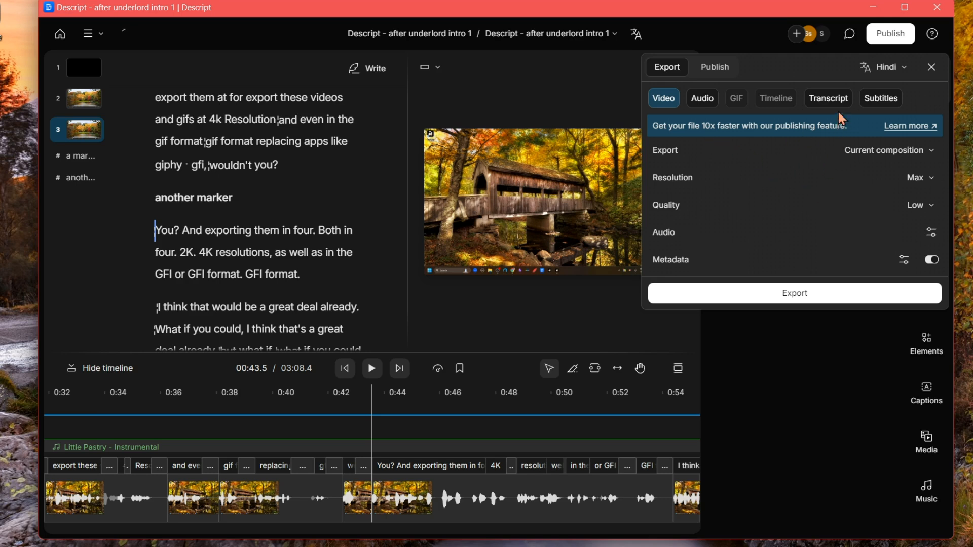
pyautogui.click(888, 103)
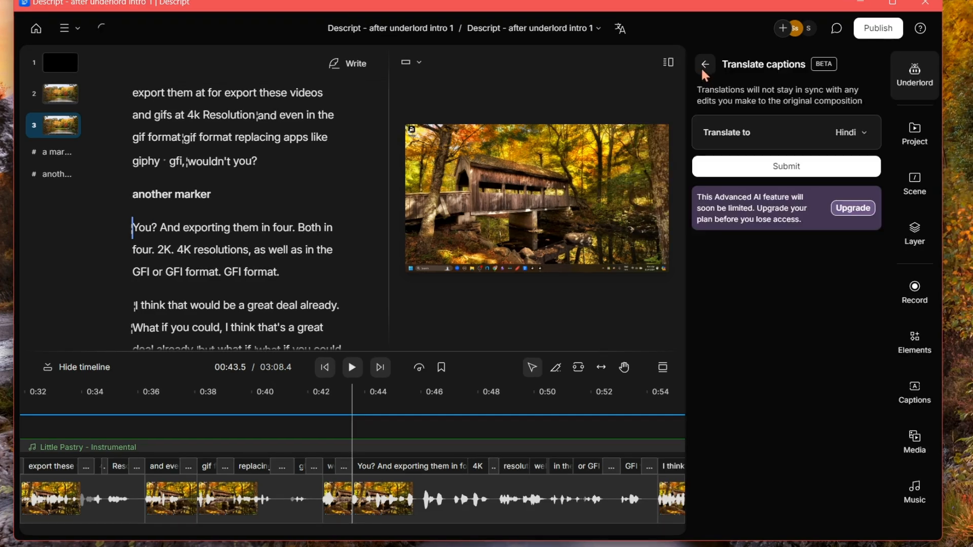
# Inspect the options of Underlord's Draft a social post tool and return to the list of AI tools
pyautogui.click(705, 71)
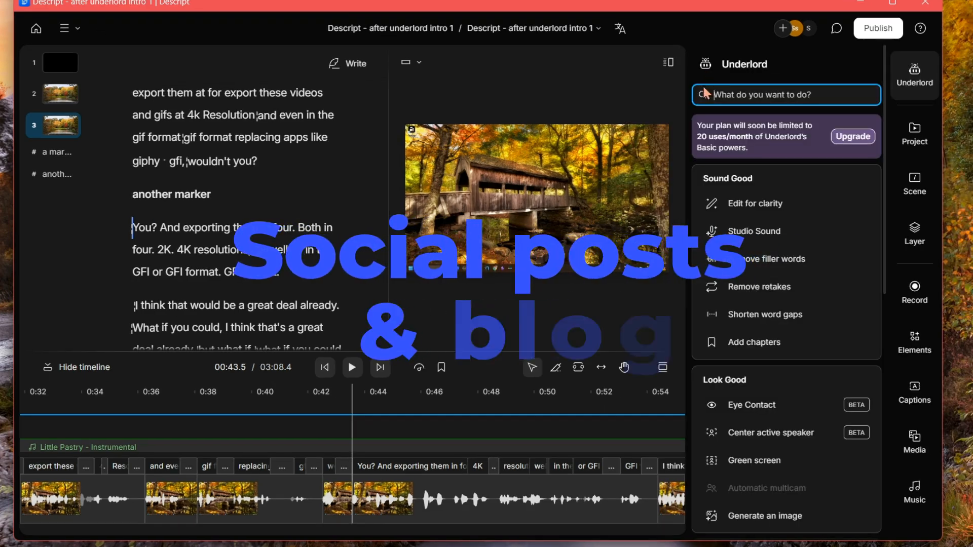
pyautogui.scroll(-5, 786, 279)
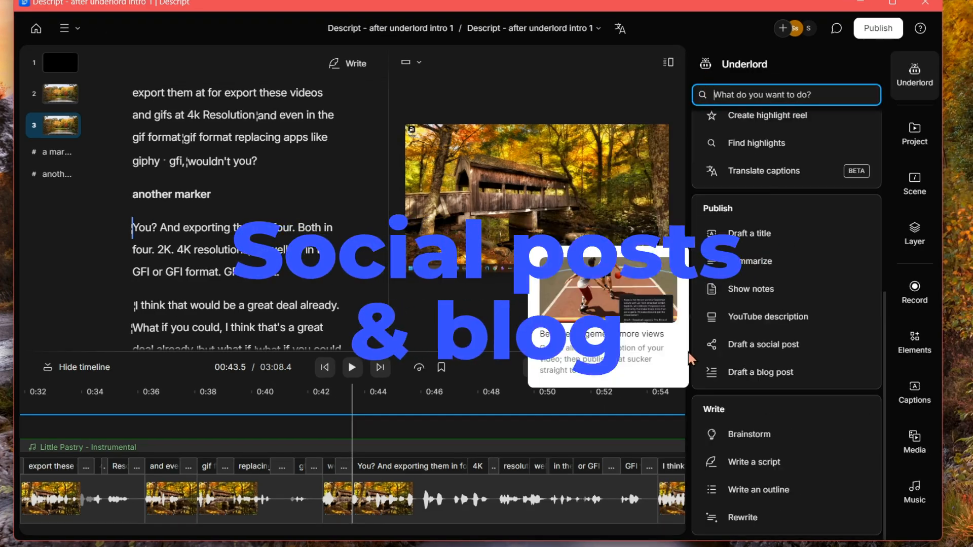
pyautogui.click(749, 351)
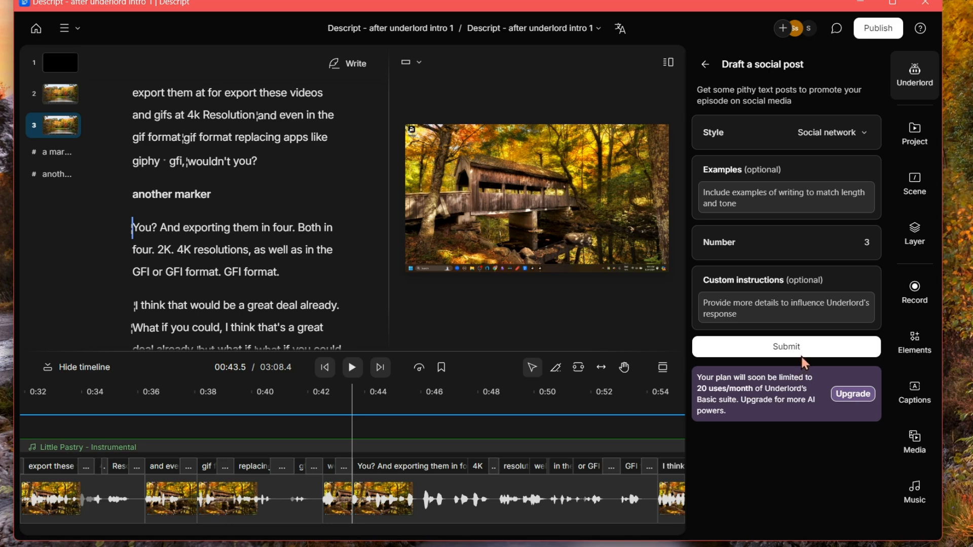
pyautogui.click(705, 65)
# Draft a blog post using the tess.design tagline as example and custom instructions for a fully SEO-optimized, high-converting post, and copy the result
pyautogui.scroll(-5, 799, 401)
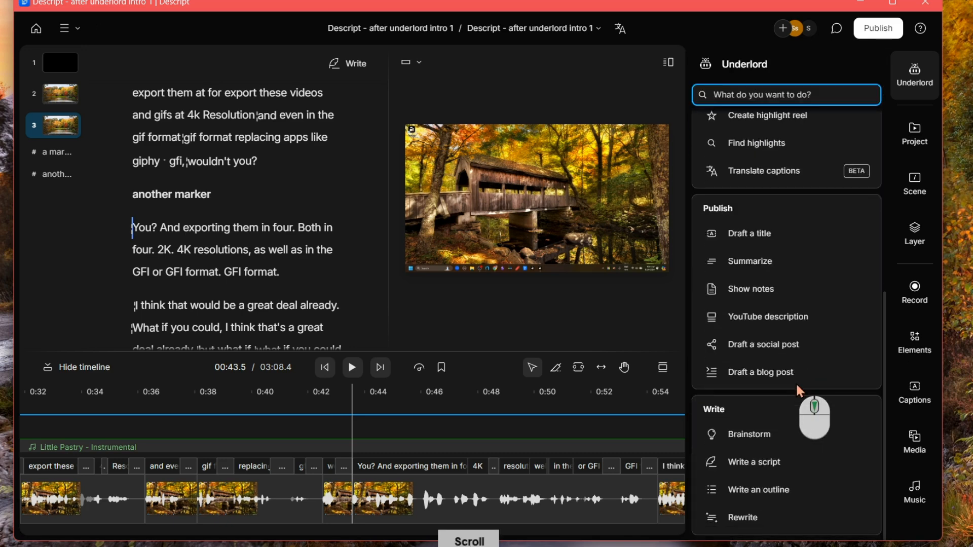
pyautogui.click(760, 375)
pyautogui.scroll(-5, 847, 217)
pyautogui.scroll(5, 844, 213)
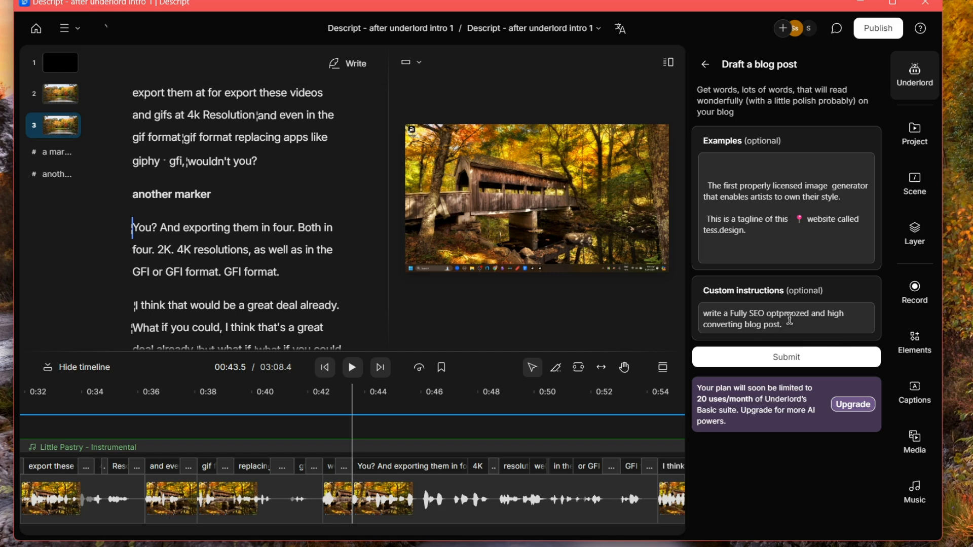
pyautogui.click(821, 366)
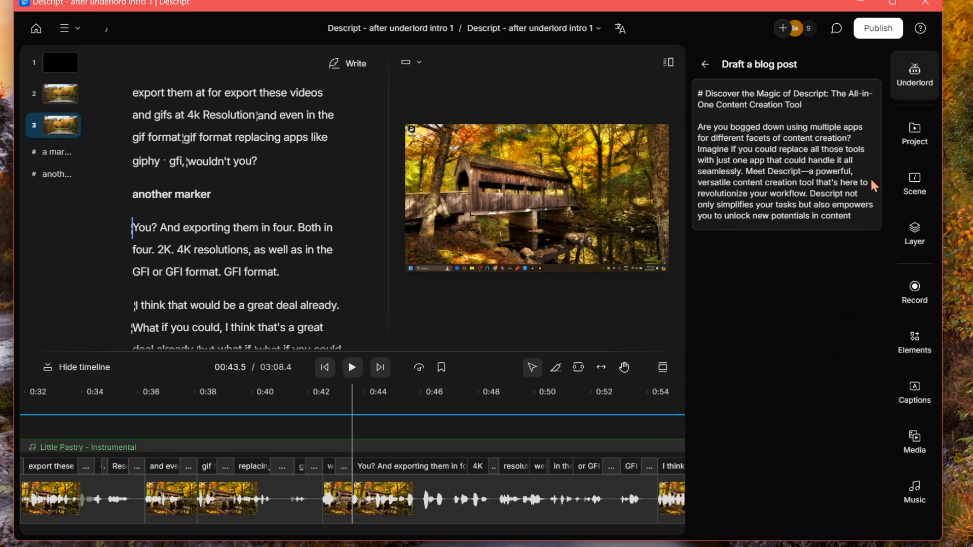
pyautogui.scroll(-10, 814, 304)
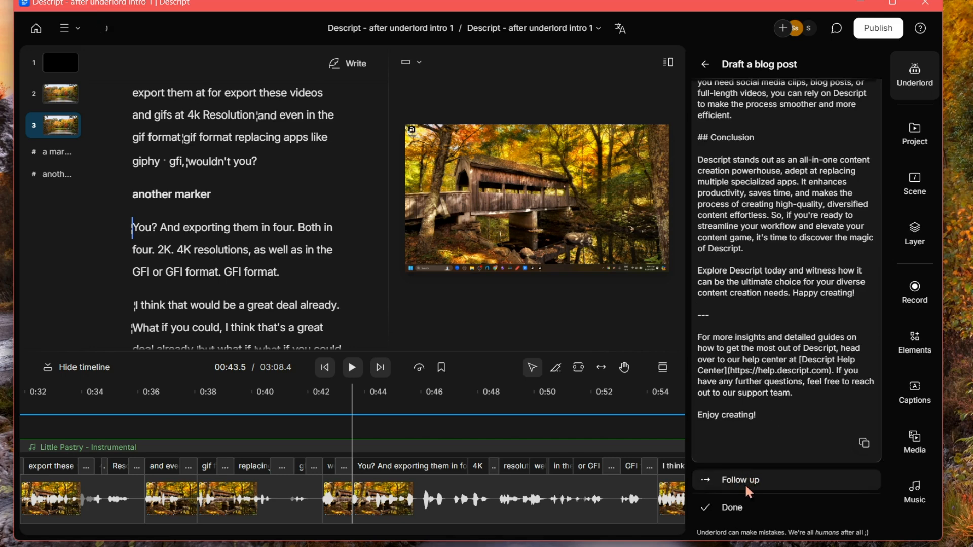
pyautogui.click(865, 444)
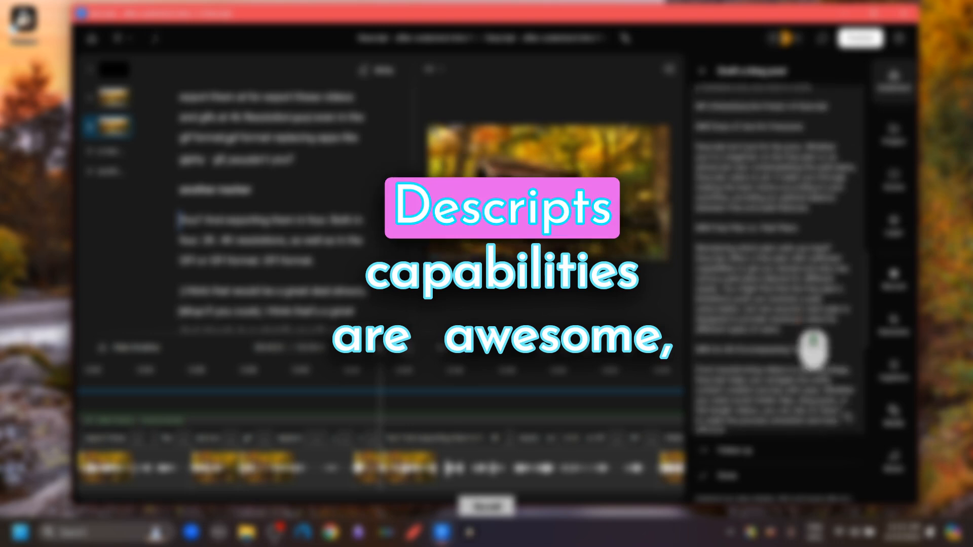
# Read the drafted blog post through to its closing section and finish the draft, returning to Underlord's list of AI tools
pyautogui.scroll(-10, 797, 317)
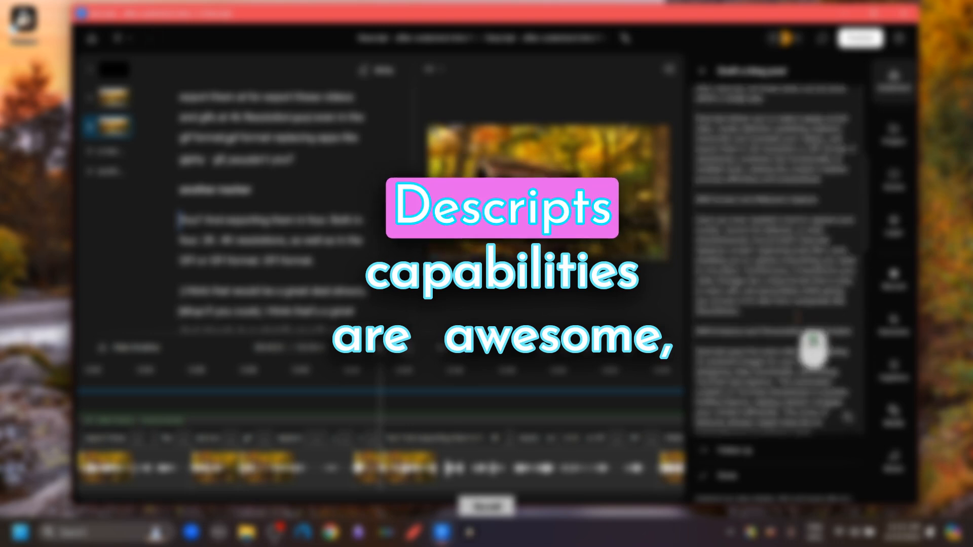
pyautogui.scroll(-5, 813, 350)
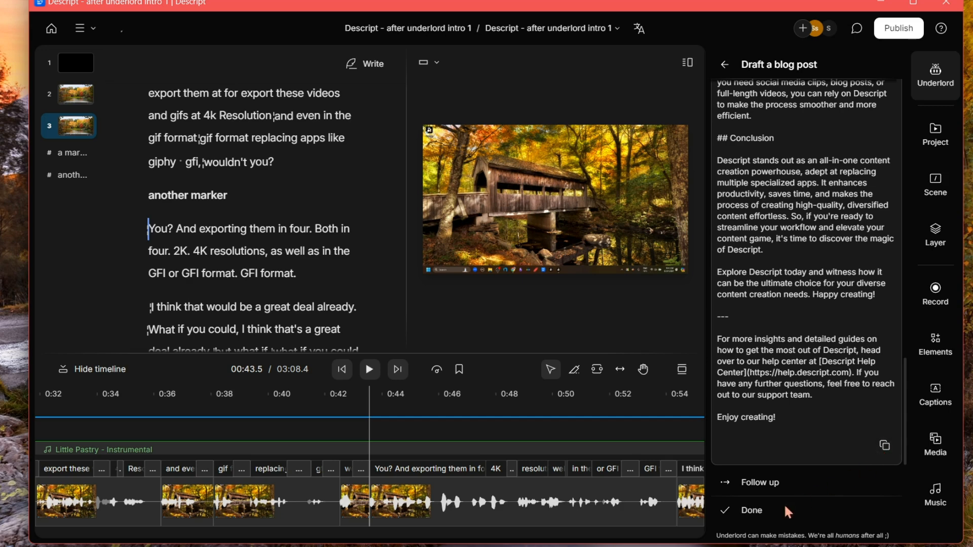
pyautogui.click(747, 511)
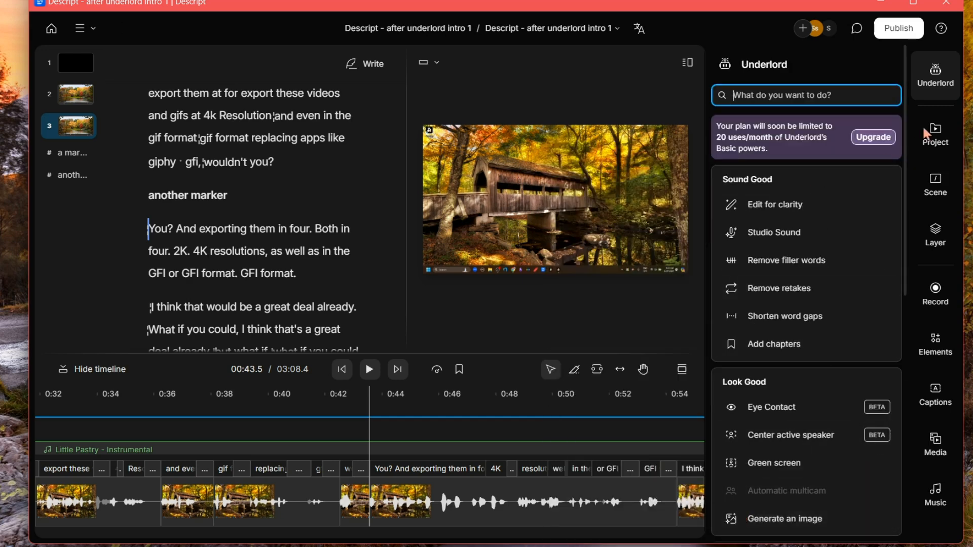
pyautogui.click(945, 88)
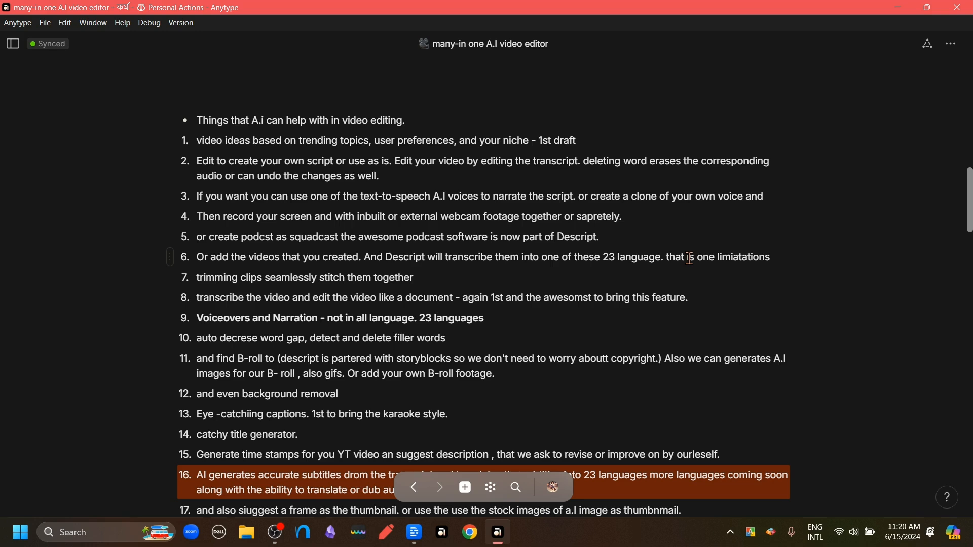
# Review the numbered list of AI video editing features in the Anytype note "many-in one A.I video editor"
pyautogui.scroll(-1, 689, 259)
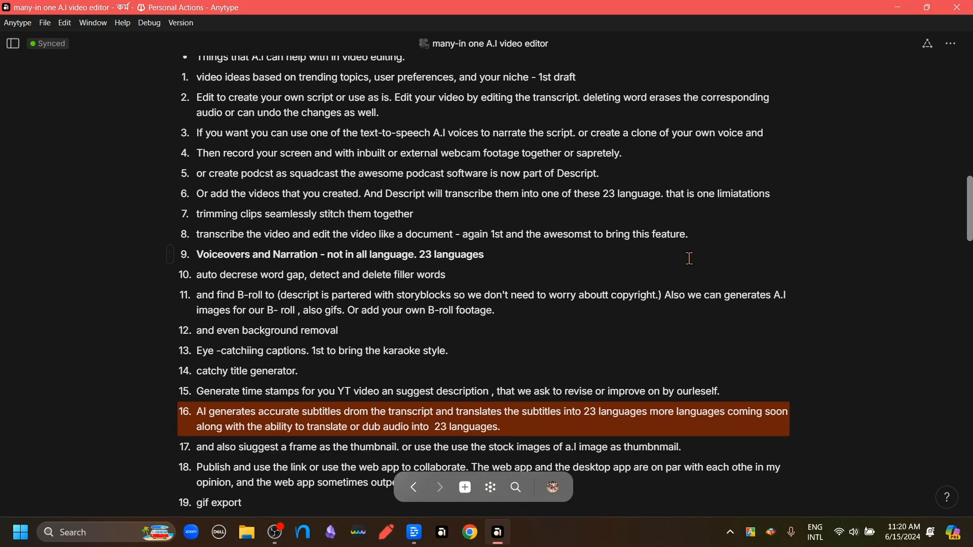
pyautogui.scroll(-5, 689, 259)
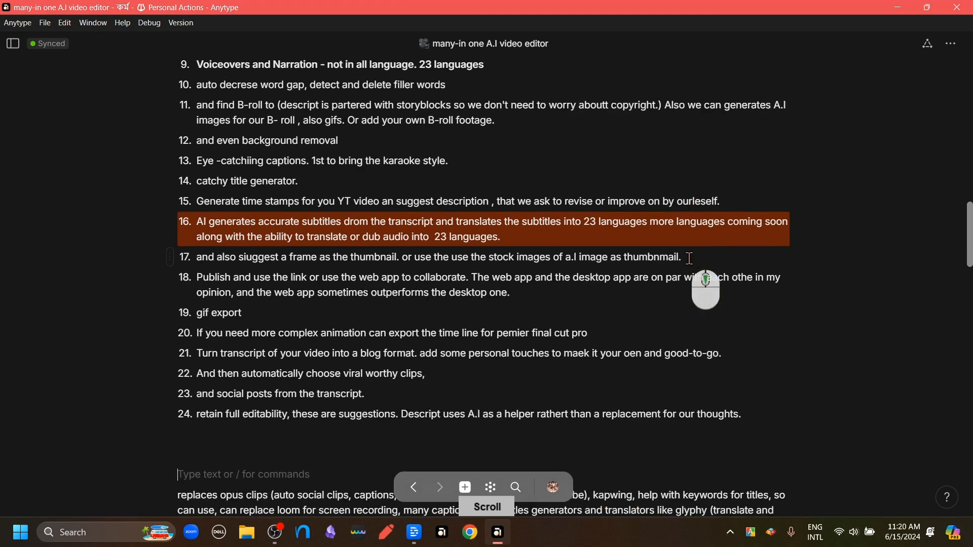
pyautogui.scroll(4, 690, 260)
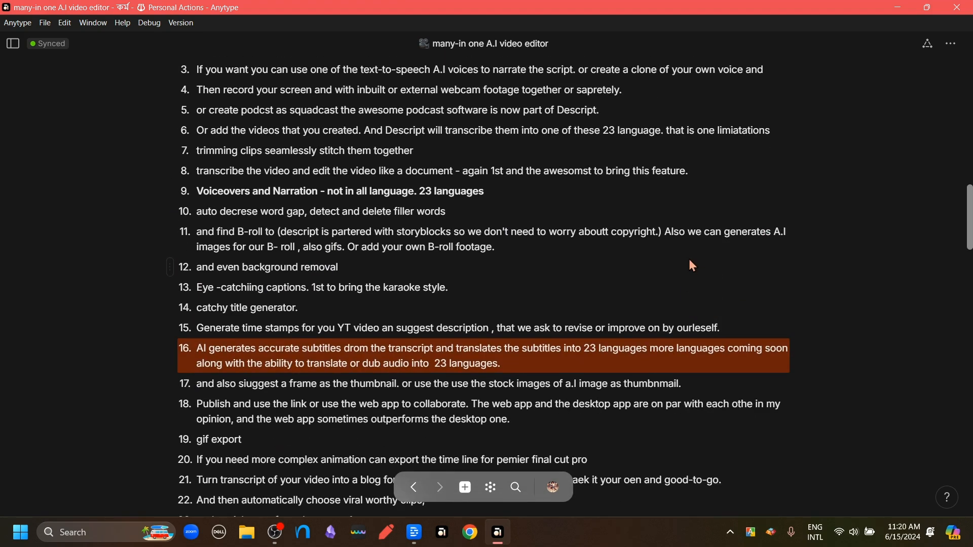
pyautogui.scroll(1, 690, 262)
pyautogui.scroll(-1, 690, 258)
pyautogui.scroll(1, 690, 258)
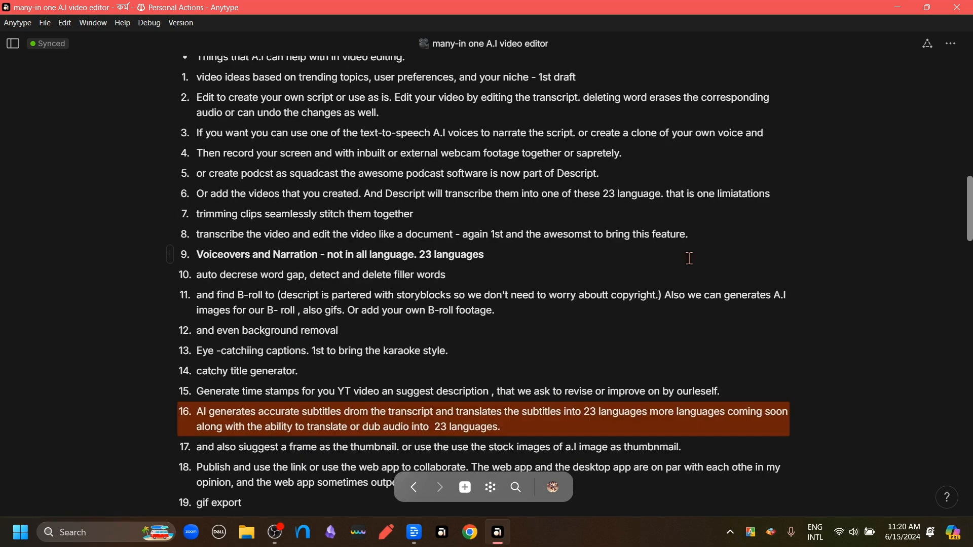